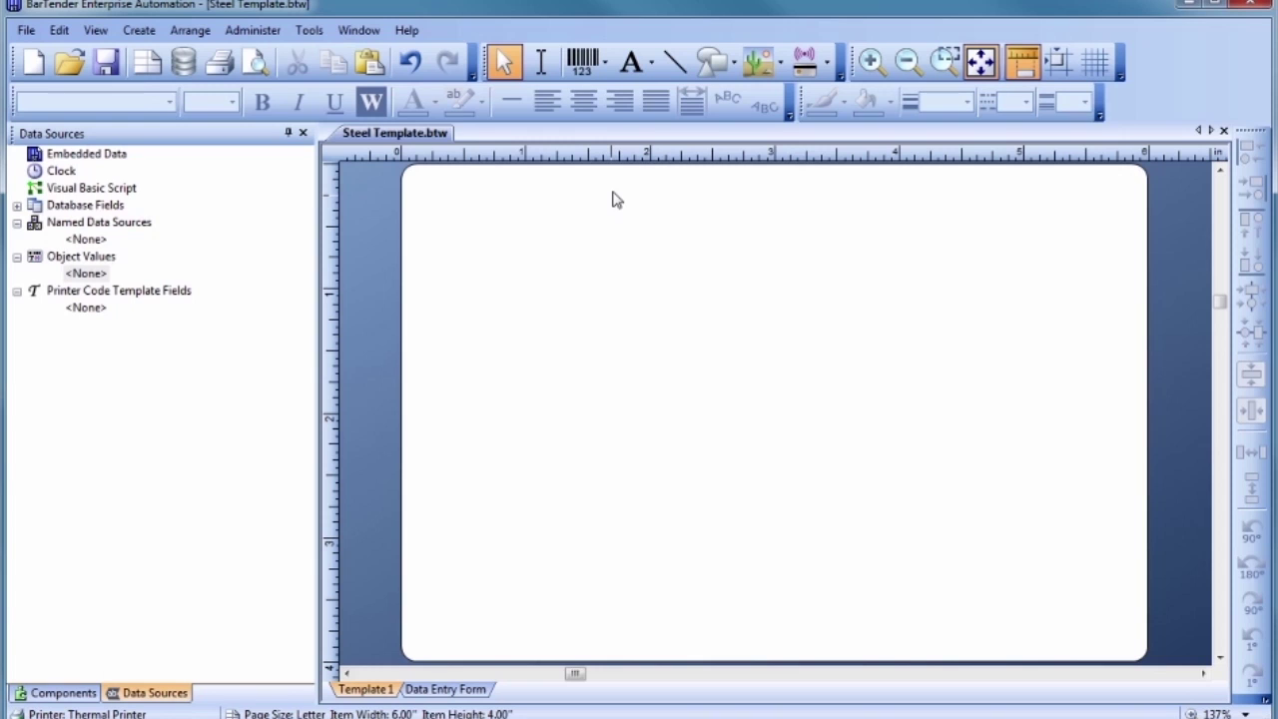
Place a single-line text object at the label's top right reading 'AISI 309 SS 14'
{"action": "left_click", "coordinate": [630, 64]}
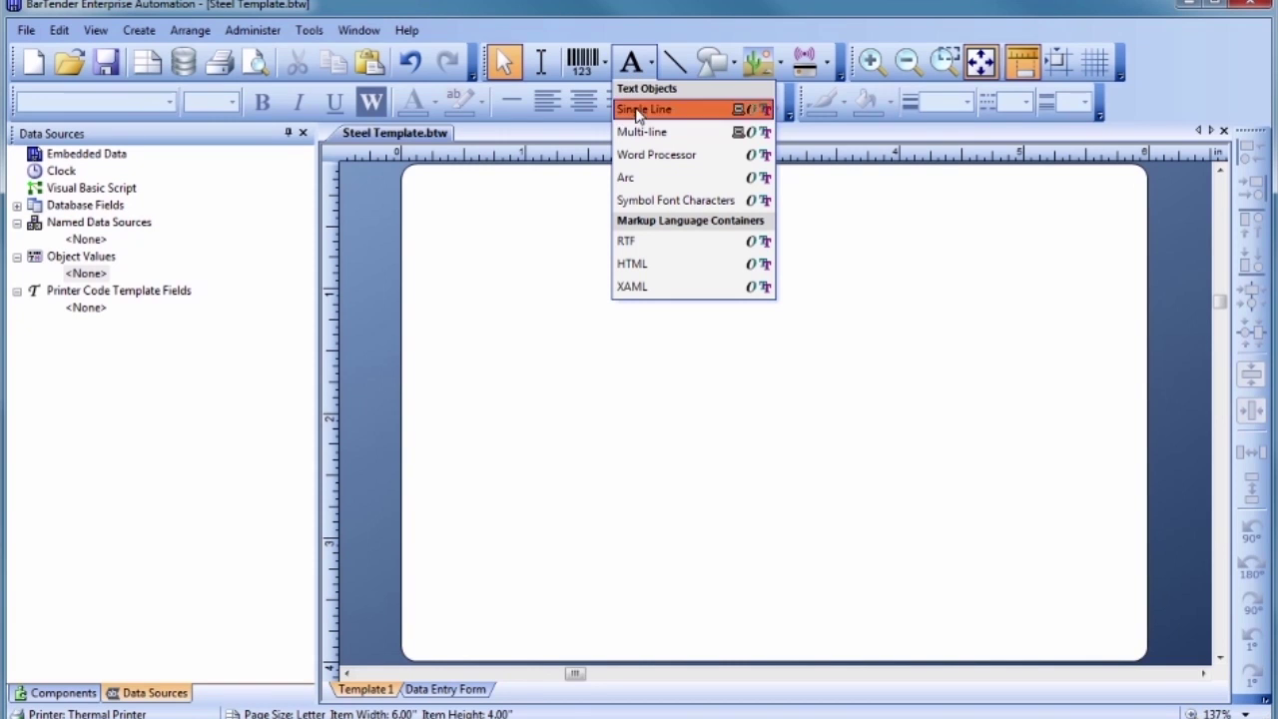
{"action": "left_click", "coordinate": [638, 110]}
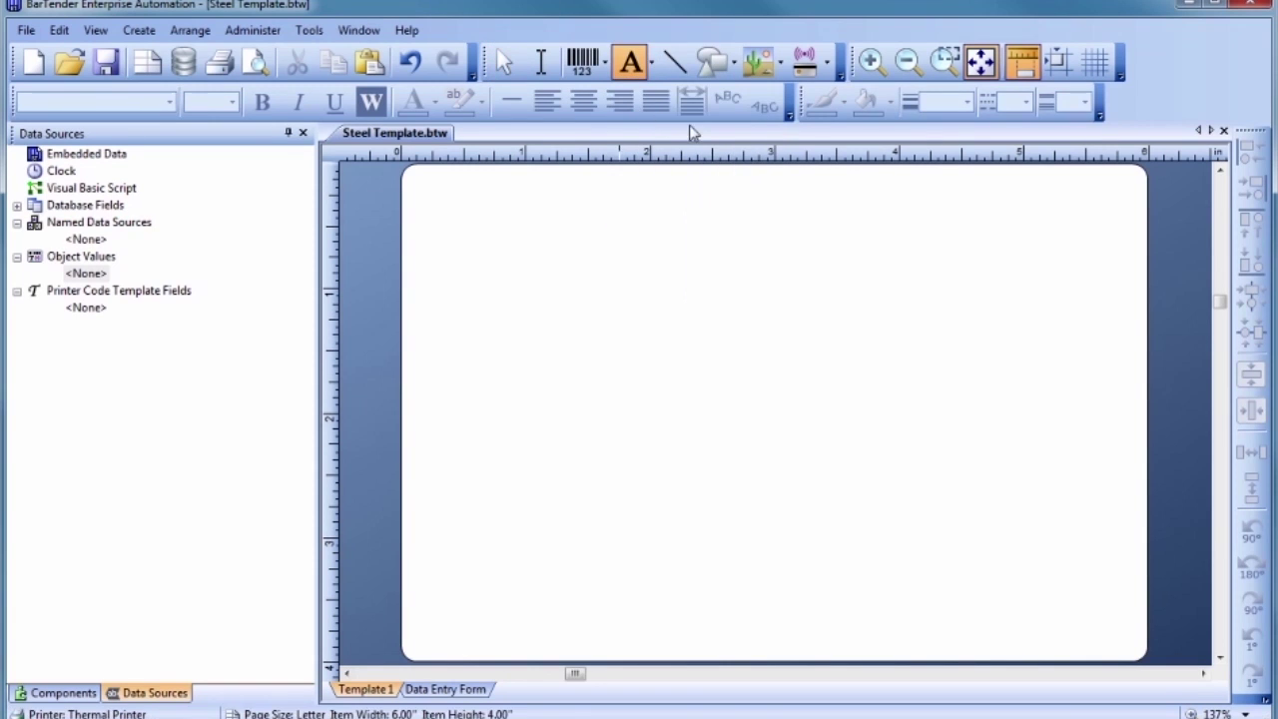
{"action": "left_click", "coordinate": [1058, 239]}
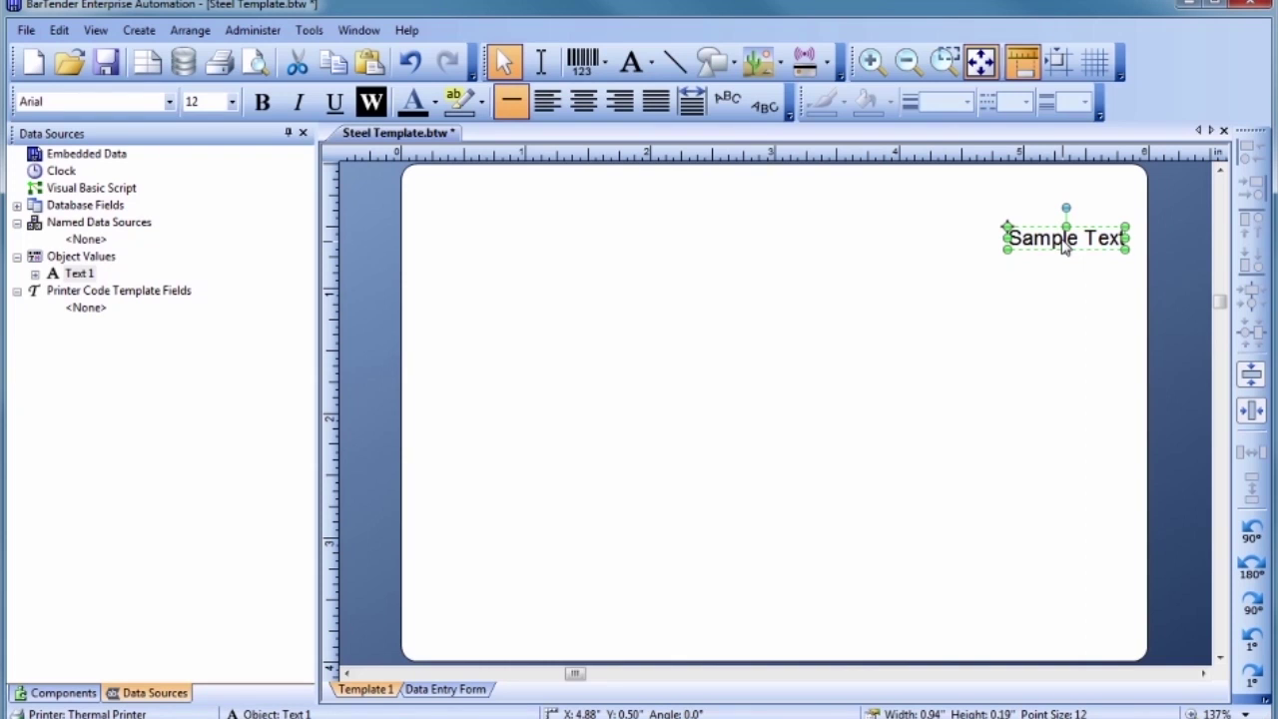
{"action": "double_click", "coordinate": [1064, 247]}
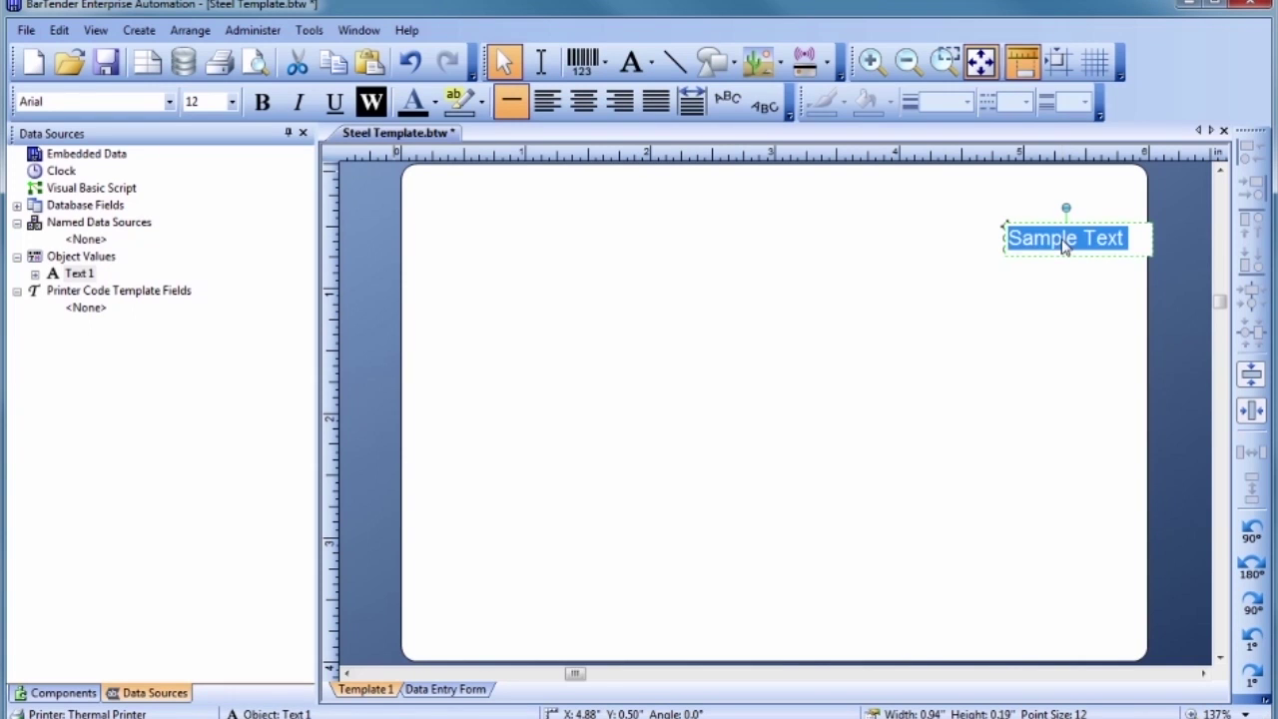
{"action": "type", "text": "AISI 30"}
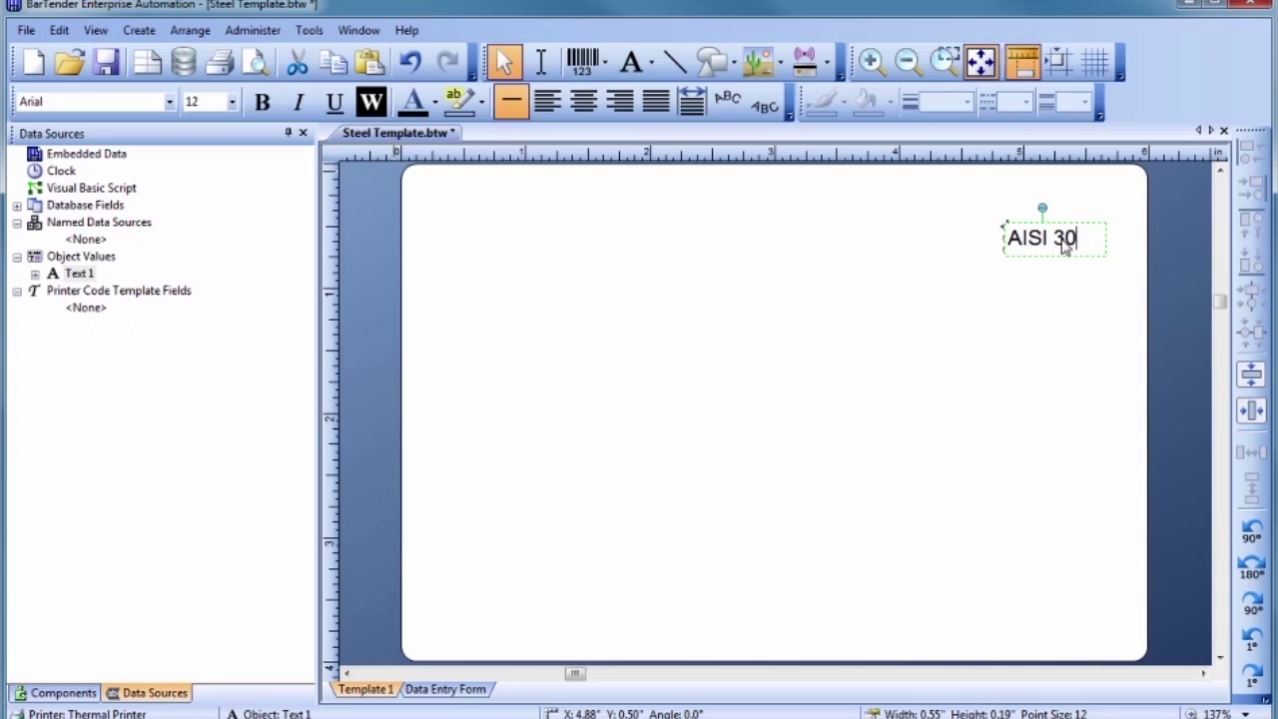
{"action": "type", "text": "9 SS 14"}
{"action": "key", "text": "Escape"}
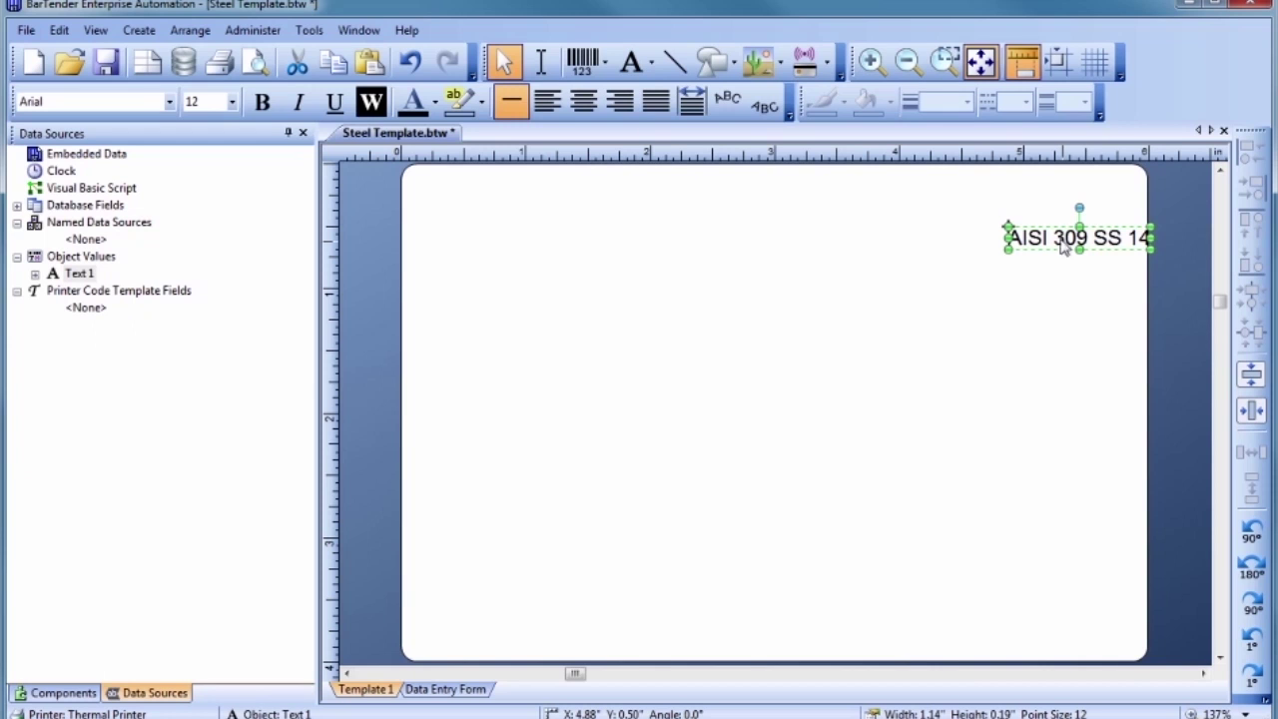
Stretch the heading across the label top and set it to bold 36 pt Times New Roman
{"action": "left_click_drag", "start_coordinate": [1006, 225], "coordinate": [735, 181]}
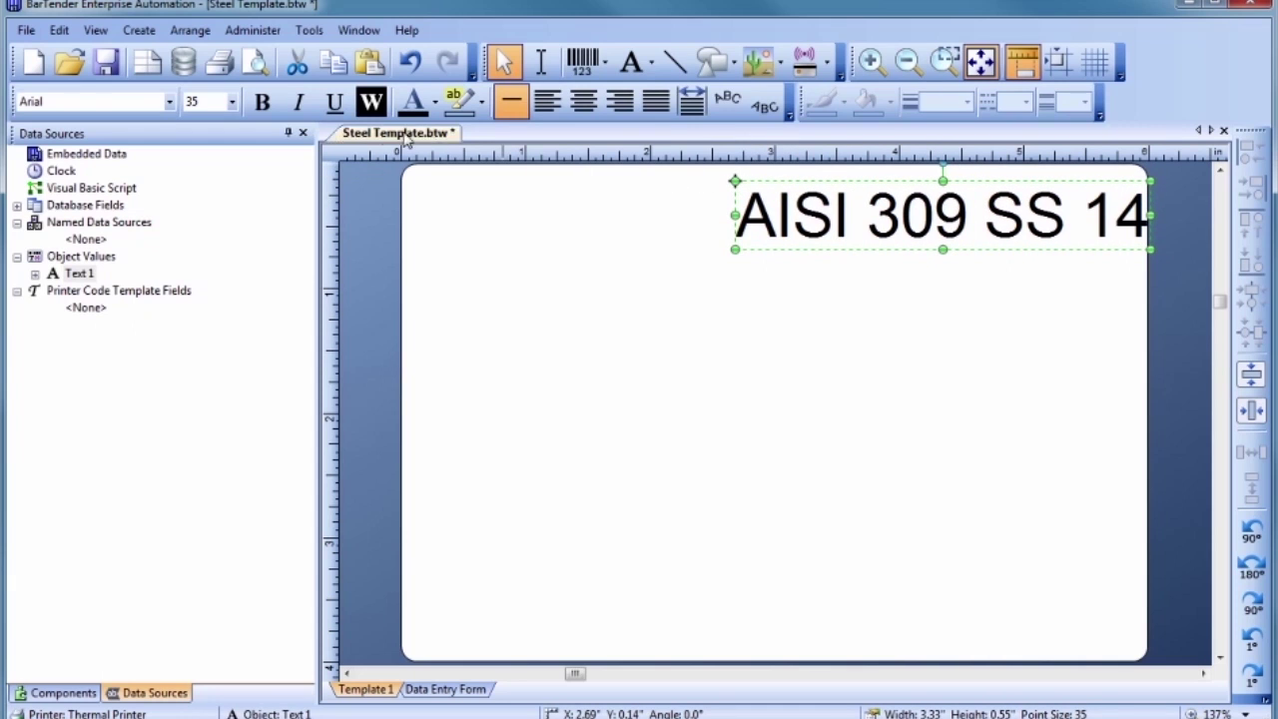
{"action": "left_click", "coordinate": [169, 102]}
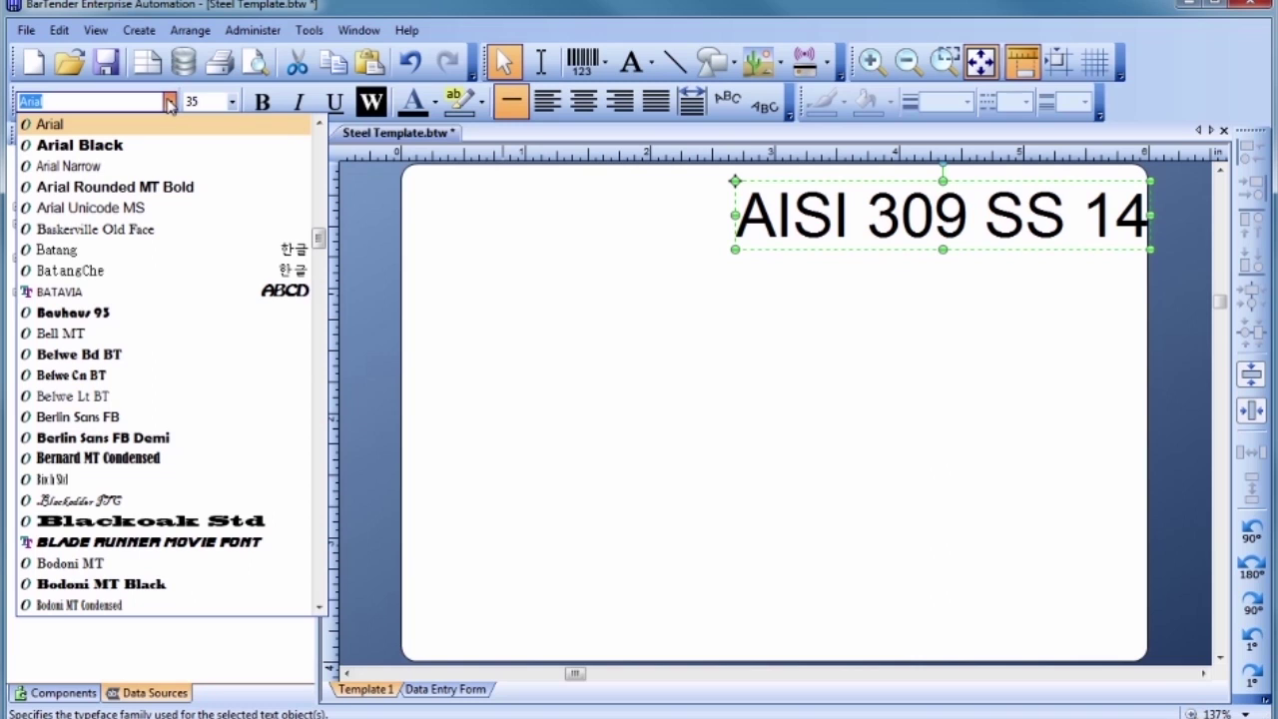
{"action": "type", "text": "T"}
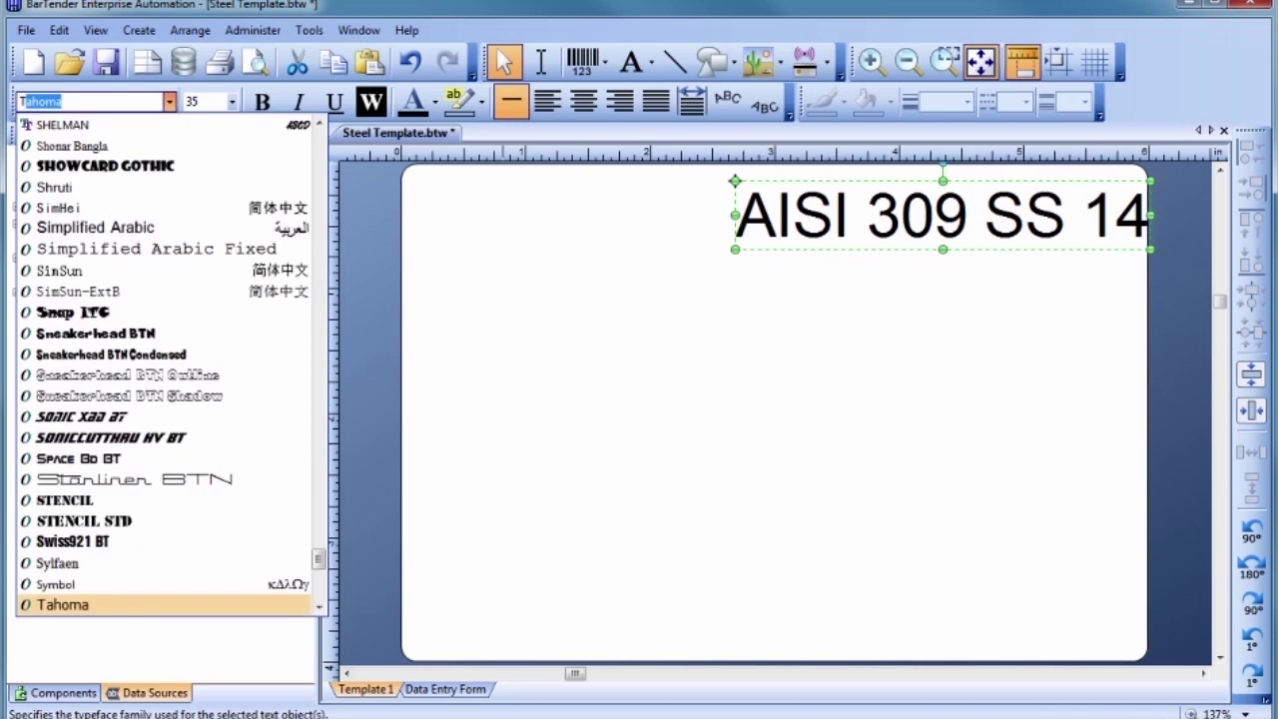
{"action": "type", "text": "imes New R"}
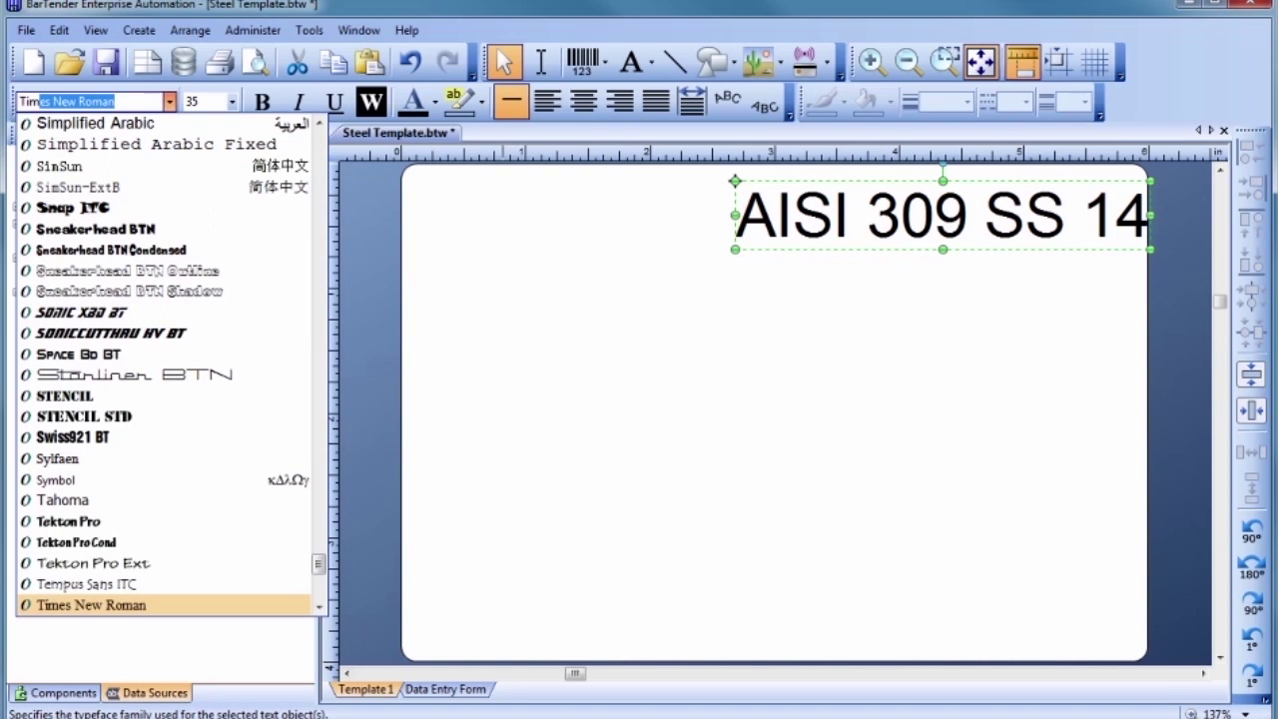
{"action": "key", "text": "Return"}
{"action": "left_click", "coordinate": [194, 102]}
{"action": "type", "text": "36"}
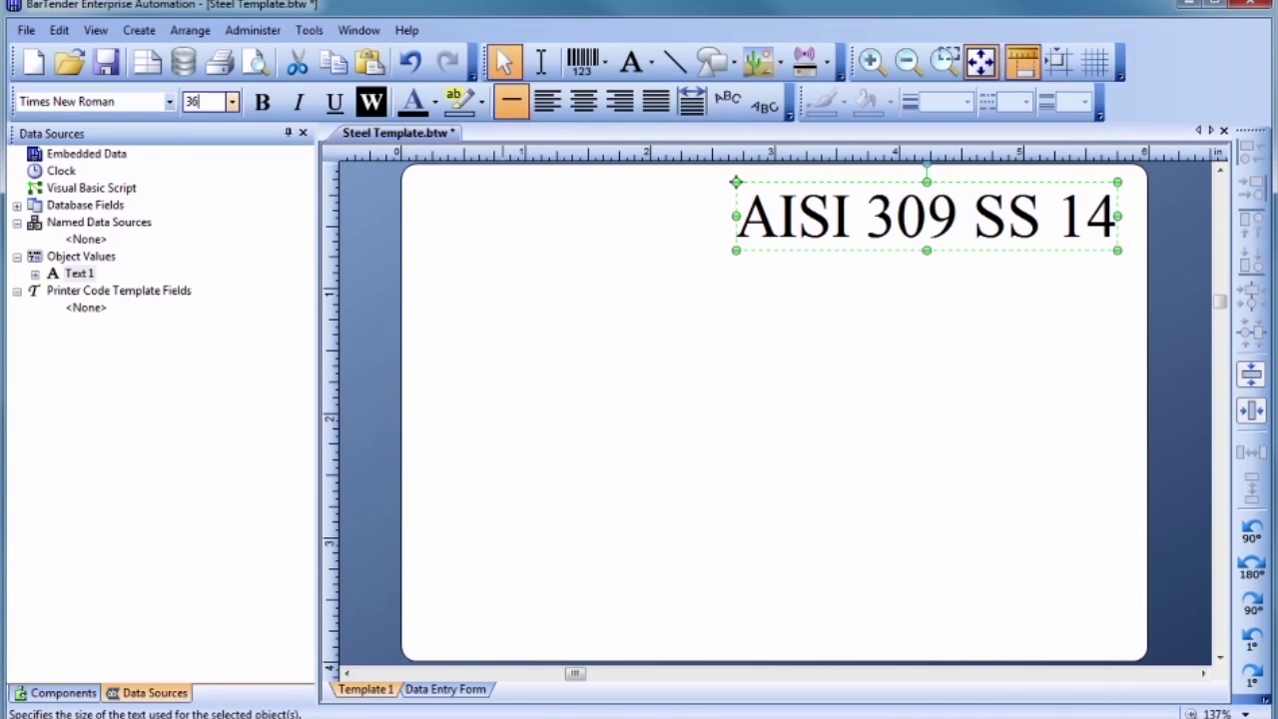
{"action": "key", "text": "Return"}
{"action": "left_click", "coordinate": [262, 104]}
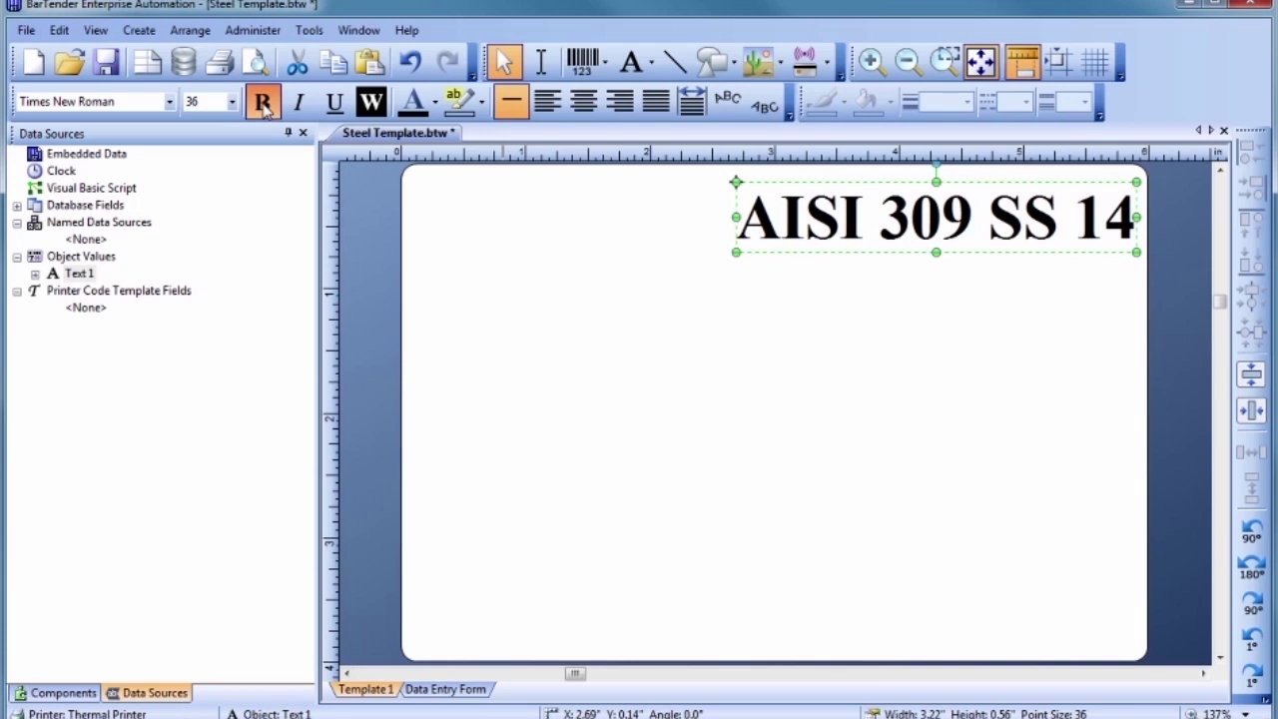
{"action": "left_click", "coordinate": [593, 260]}
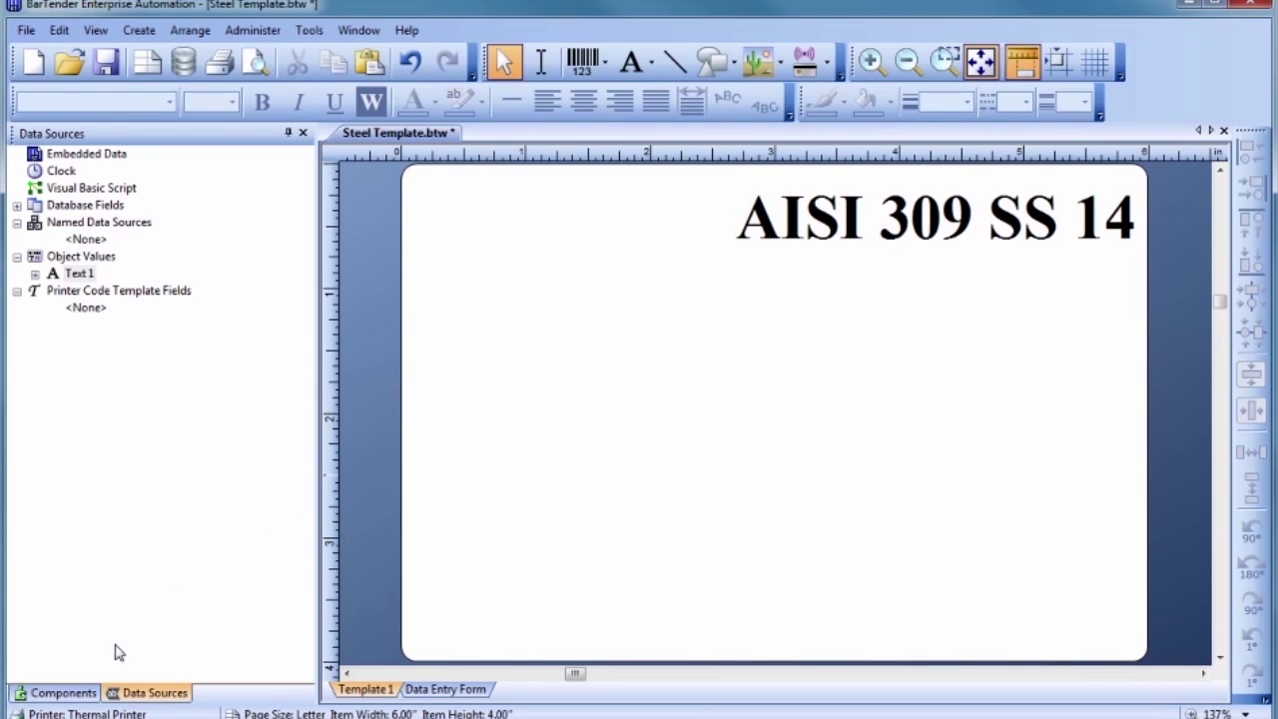
Switch to Components and back to Data Sources, then drag the side panel narrower
{"action": "left_click", "coordinate": [62, 692]}
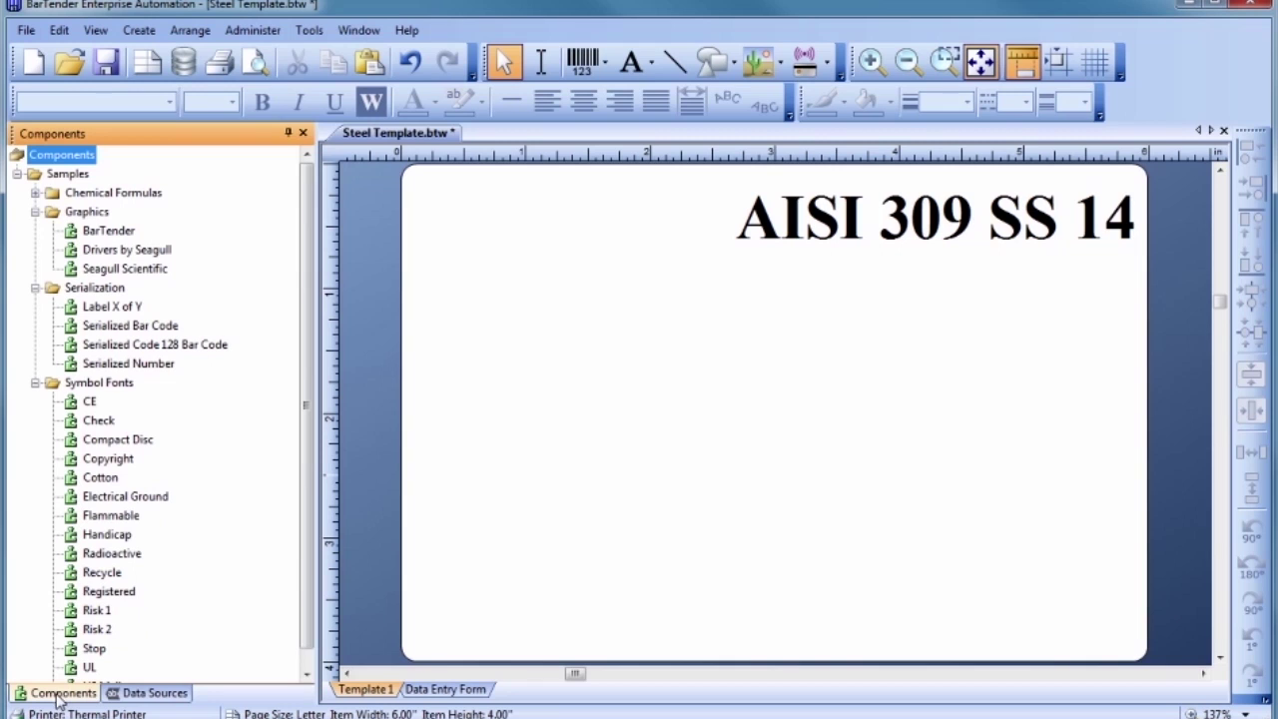
{"action": "left_click", "coordinate": [149, 693]}
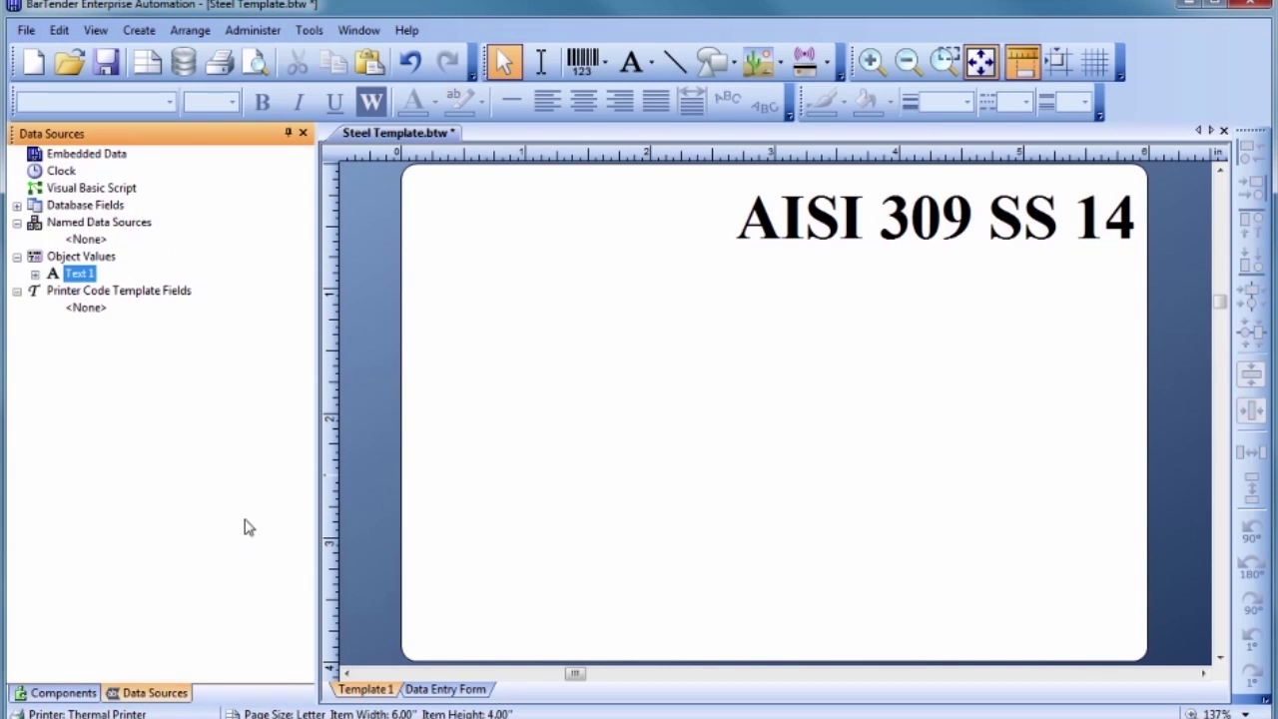
{"action": "left_click_drag", "start_coordinate": [313, 399], "coordinate": [236, 410]}
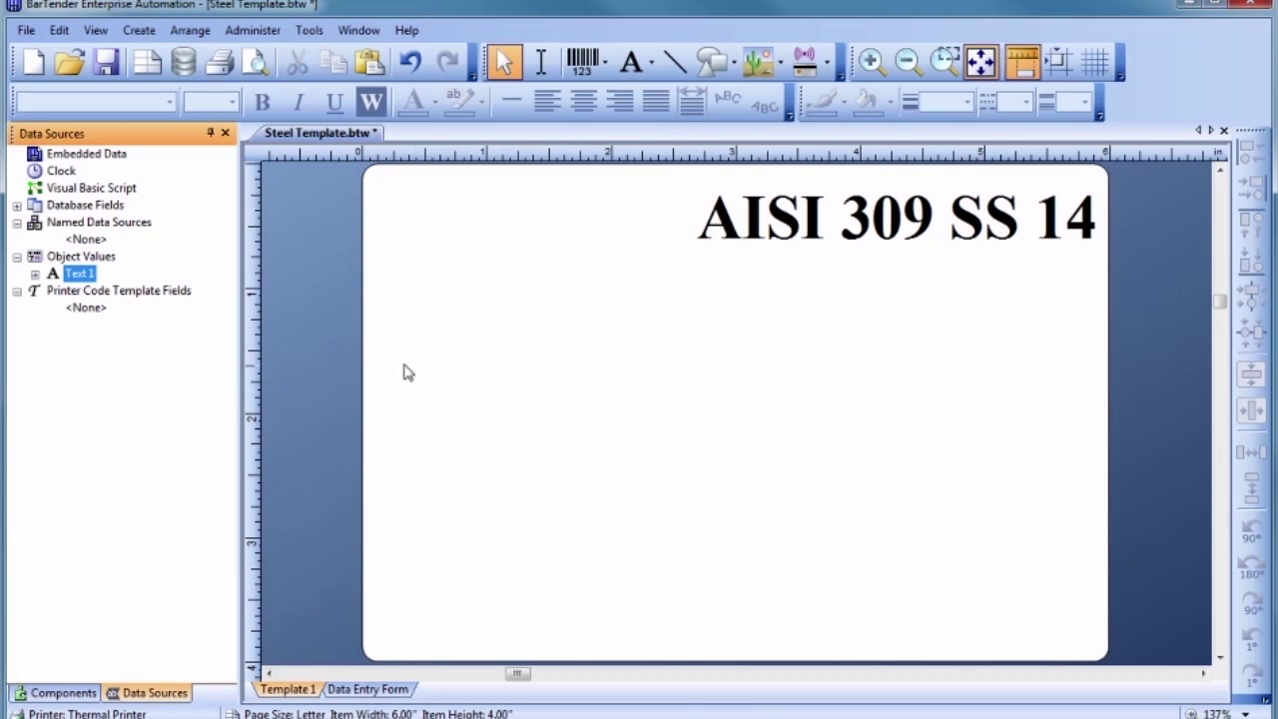
{"action": "left_click", "coordinate": [490, 349]}
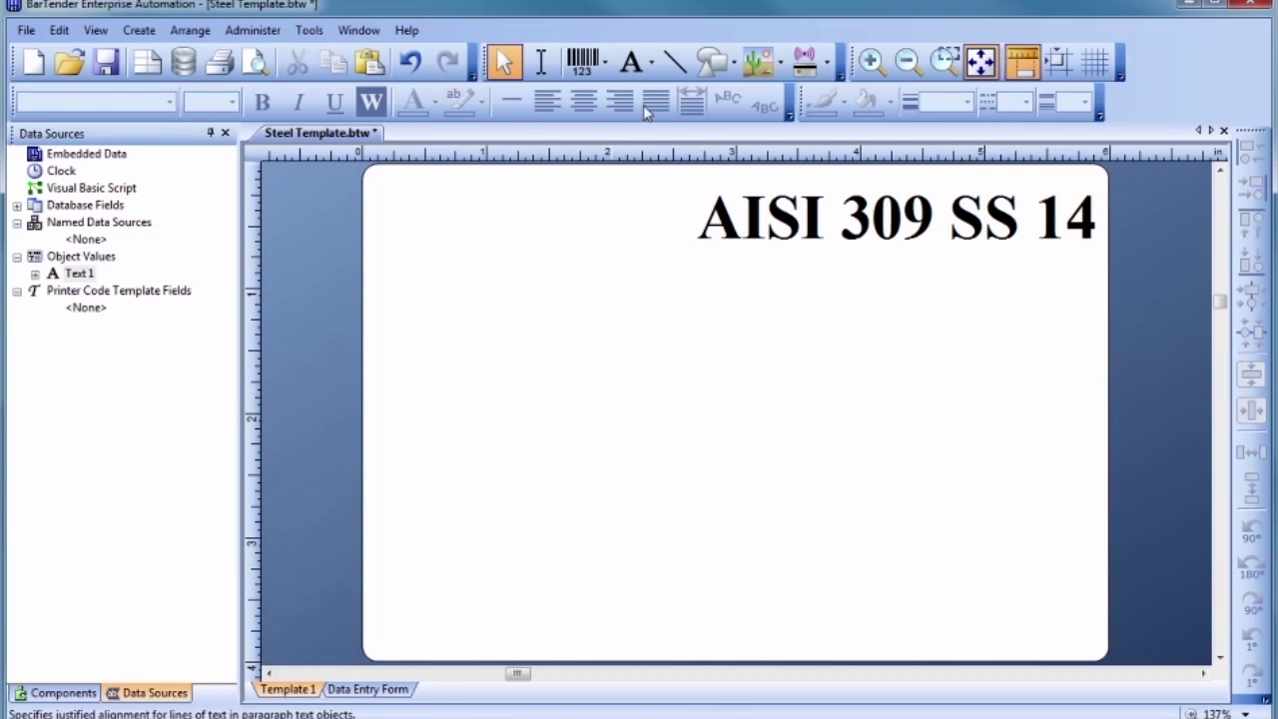
Draw two horizontal divider lines and a vertical divider from the top edge to the lower line
{"action": "left_click", "coordinate": [671, 70]}
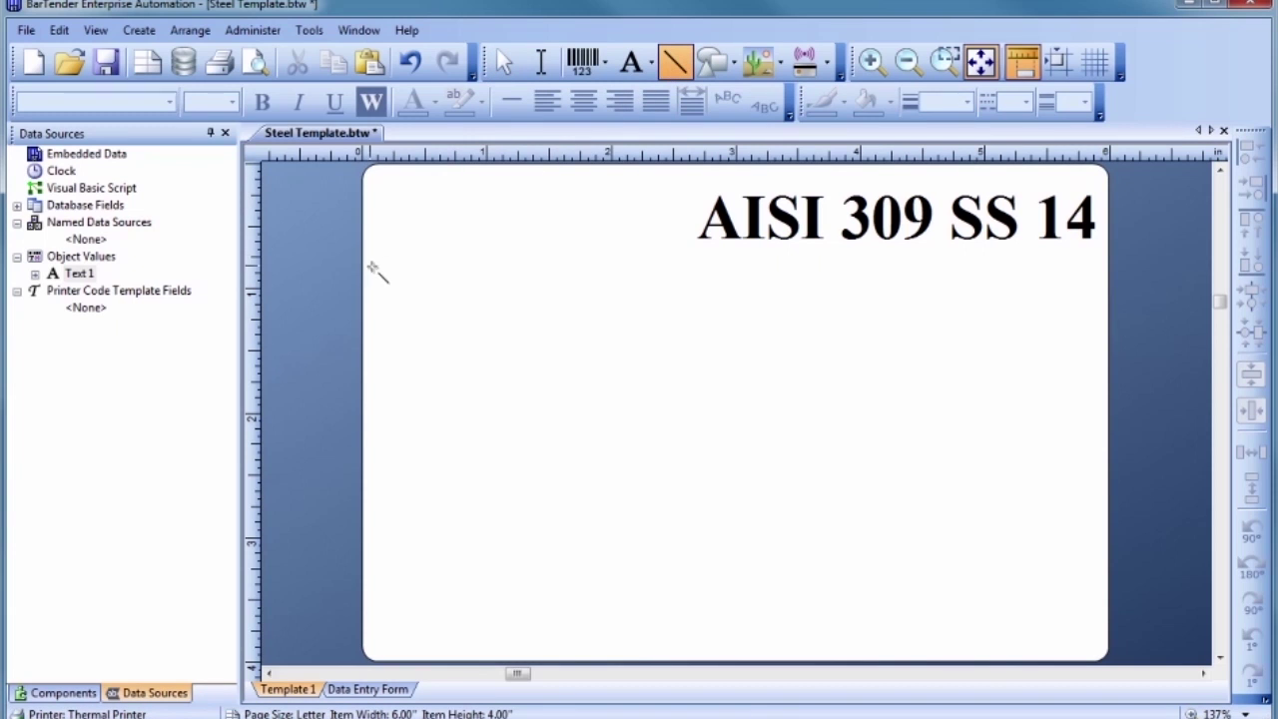
{"action": "left_click_drag", "start_coordinate": [361, 272], "coordinate": [865, 271]}
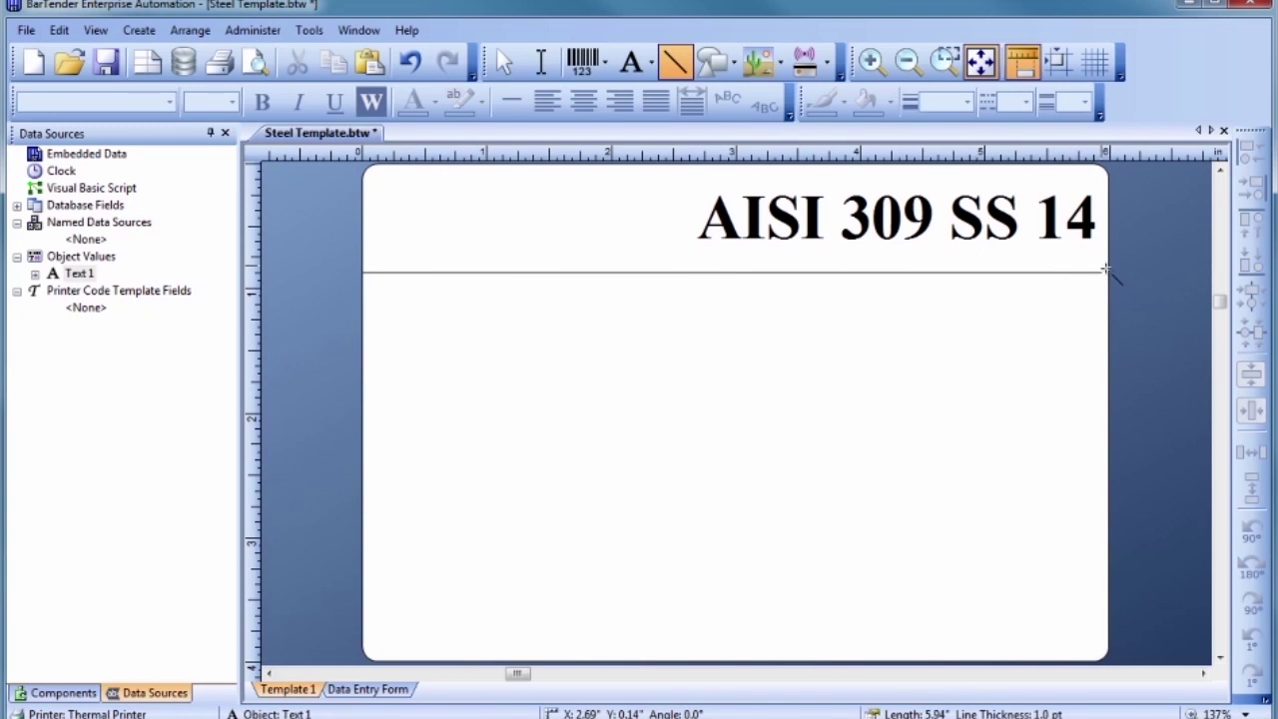
{"action": "left_click_drag", "start_coordinate": [865, 271], "coordinate": [1110, 271]}
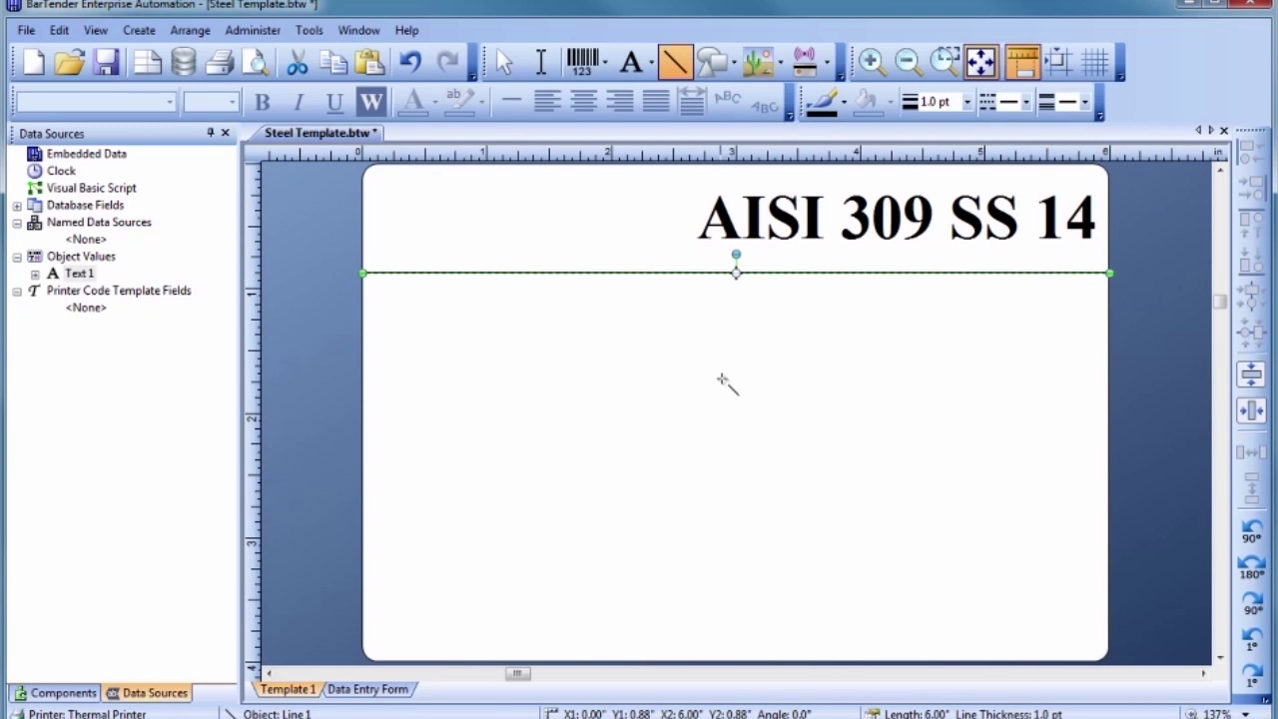
{"action": "left_click_drag", "start_coordinate": [362, 475], "coordinate": [1107, 476]}
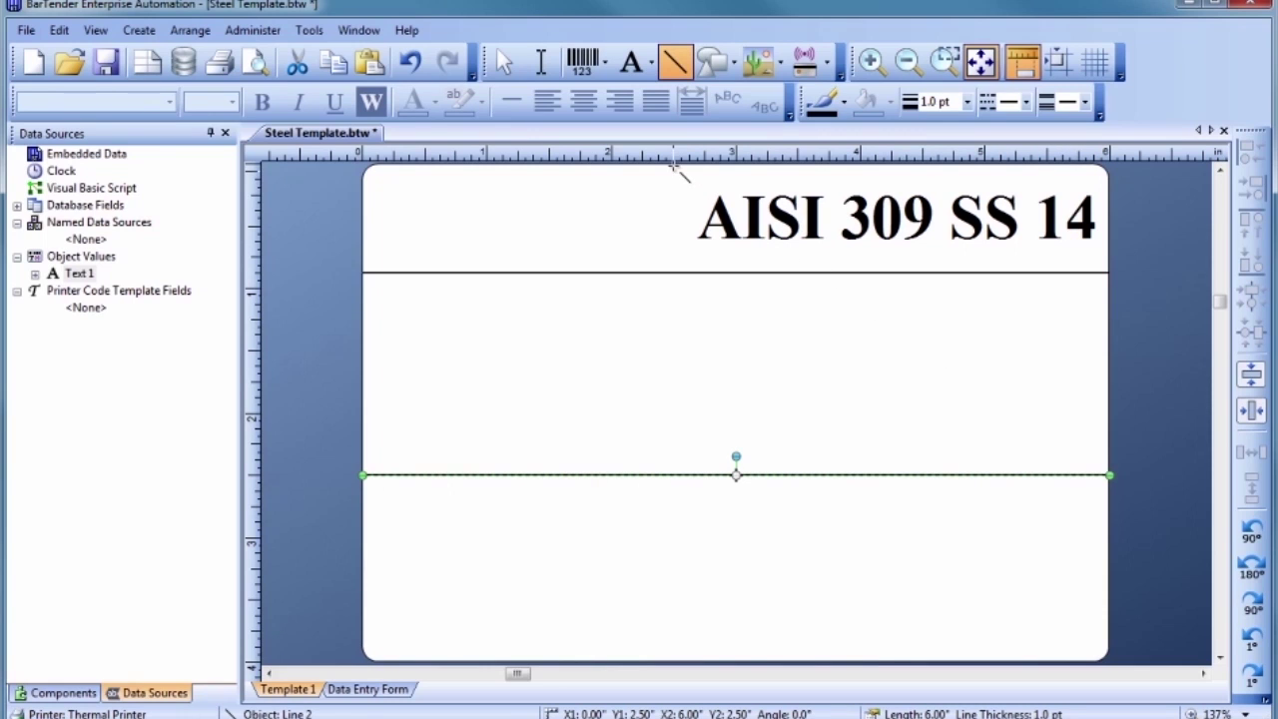
{"action": "left_click_drag", "start_coordinate": [673, 165], "coordinate": [673, 321]}
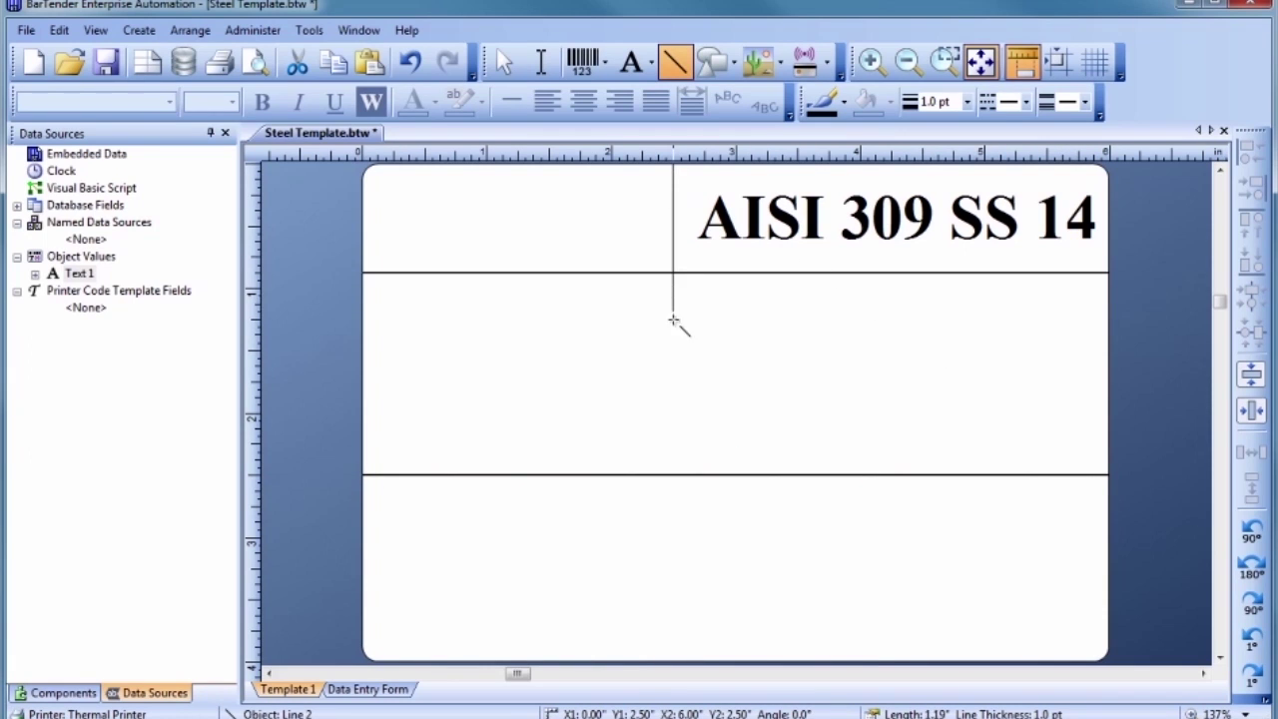
{"action": "left_click_drag", "start_coordinate": [673, 321], "coordinate": [675, 478]}
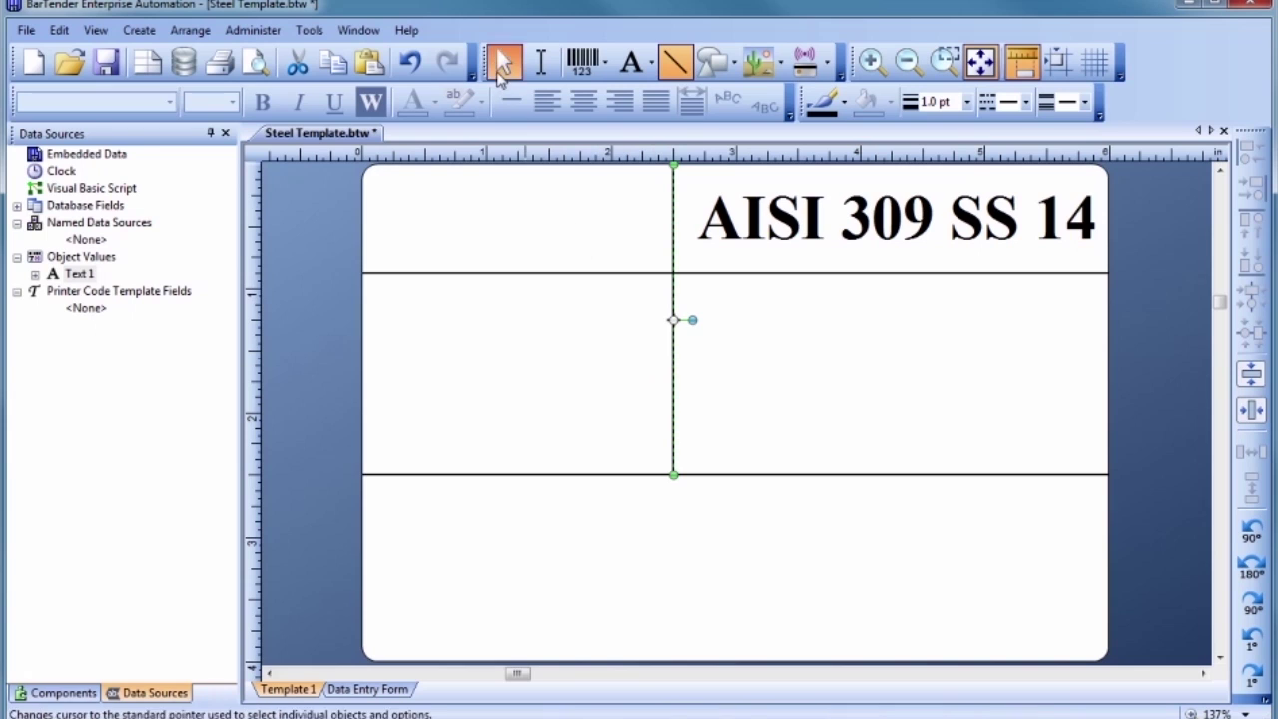
Select the divider lines and set their line thickness to 2 pt
{"action": "left_click", "coordinate": [501, 63]}
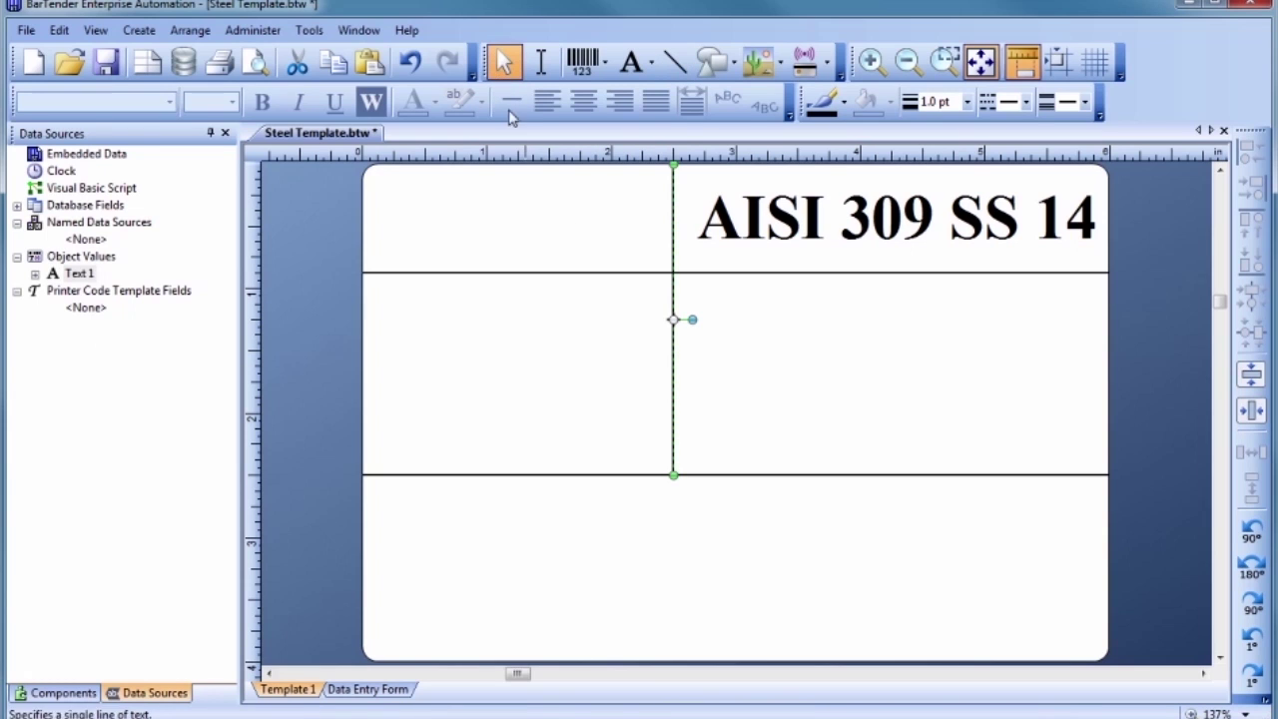
{"action": "left_click", "coordinate": [616, 478], "text": "shift"}
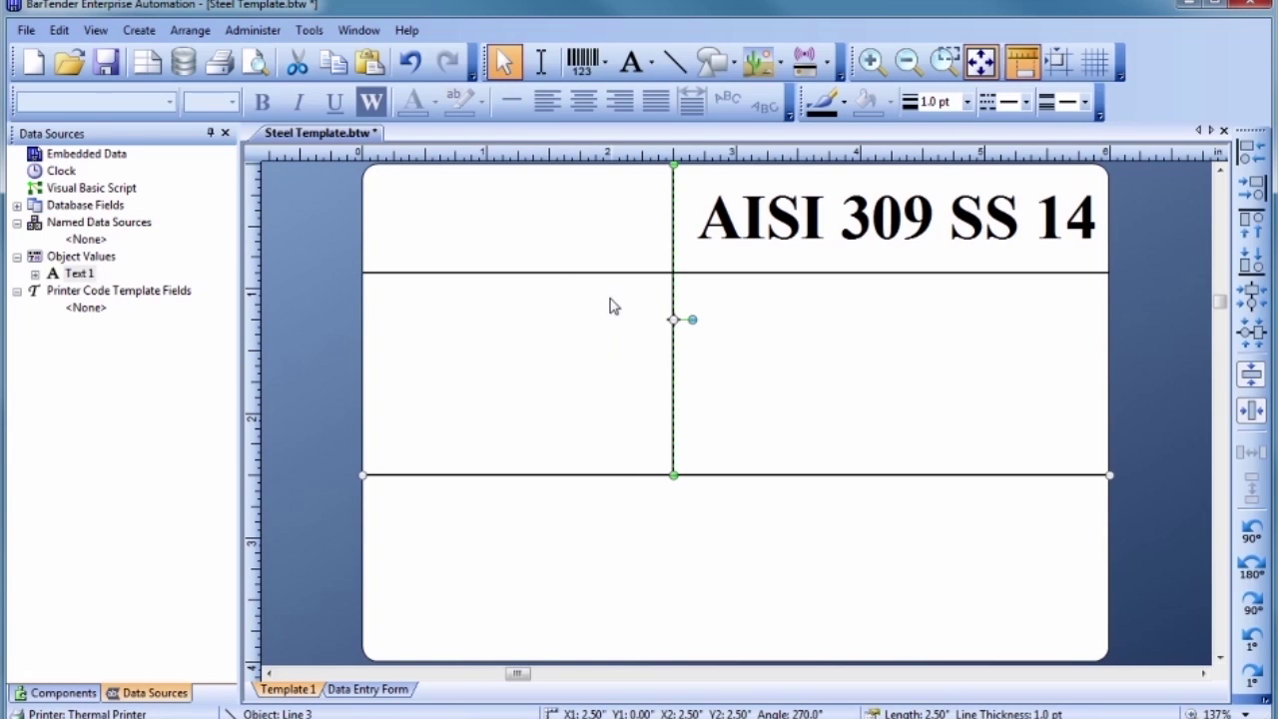
{"action": "left_click", "coordinate": [608, 272], "text": "shift"}
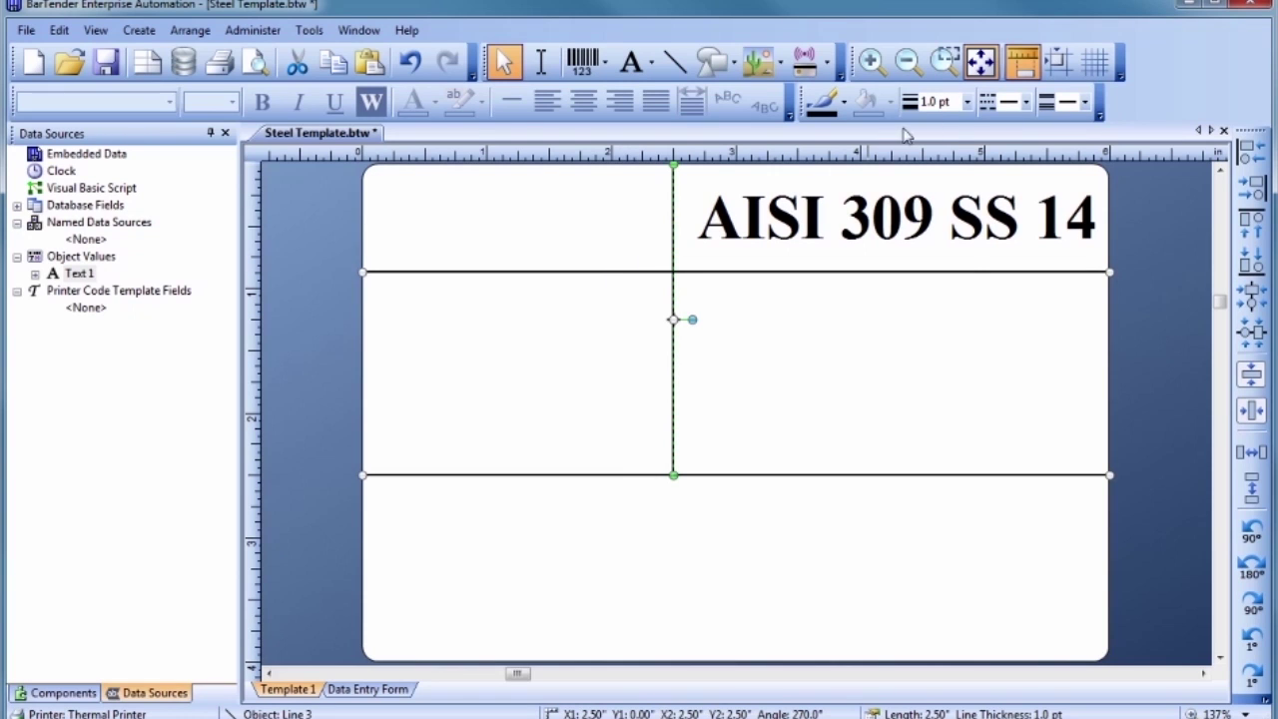
{"action": "left_click", "coordinate": [967, 102]}
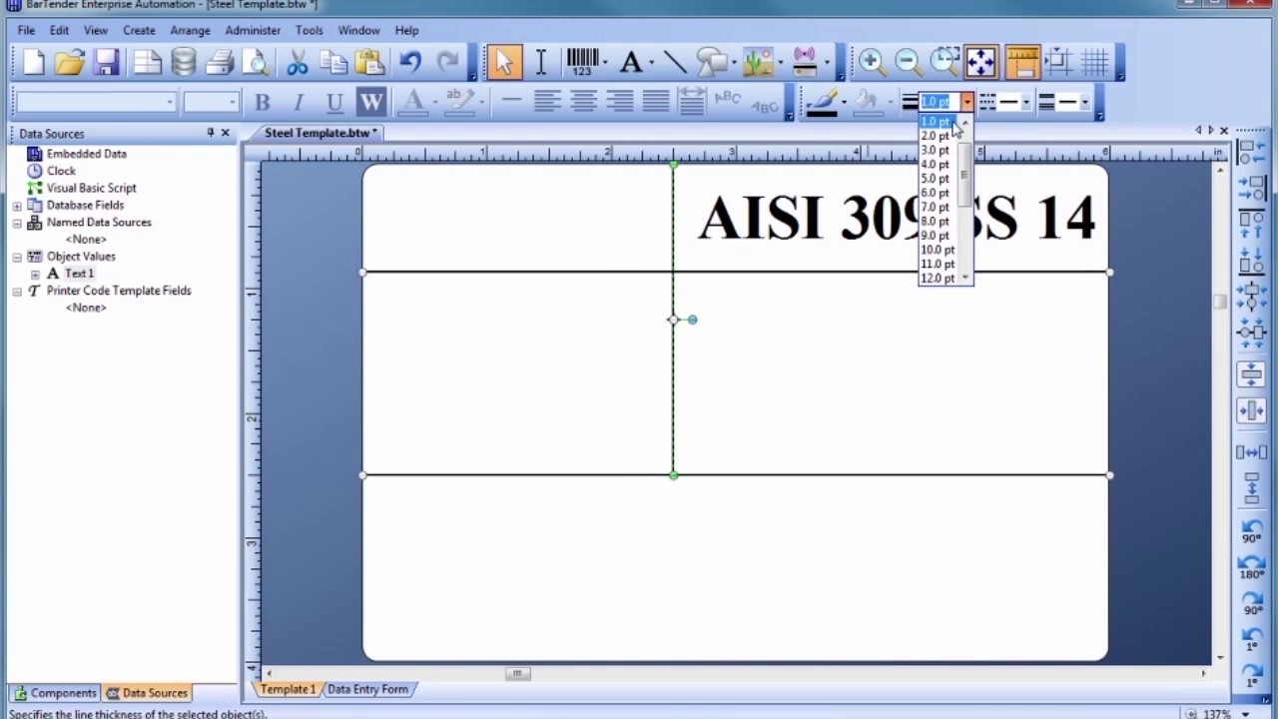
{"action": "left_click", "coordinate": [937, 134]}
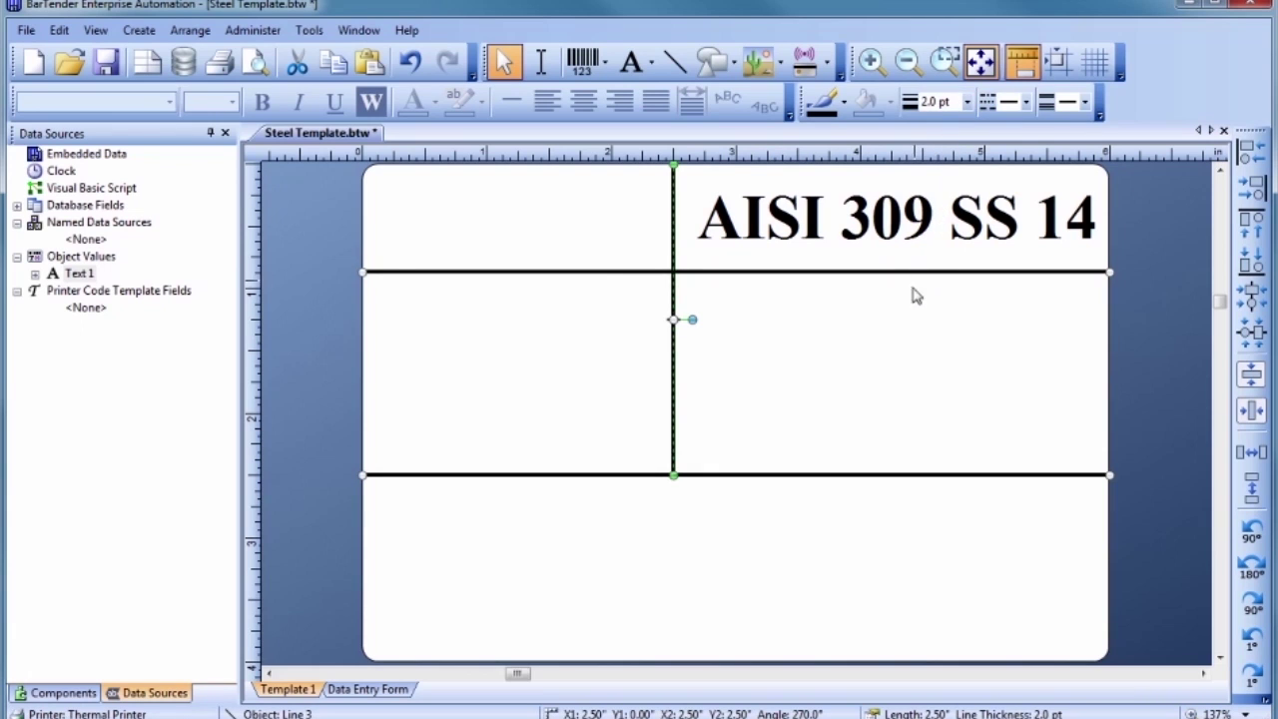
{"action": "left_click", "coordinate": [895, 380]}
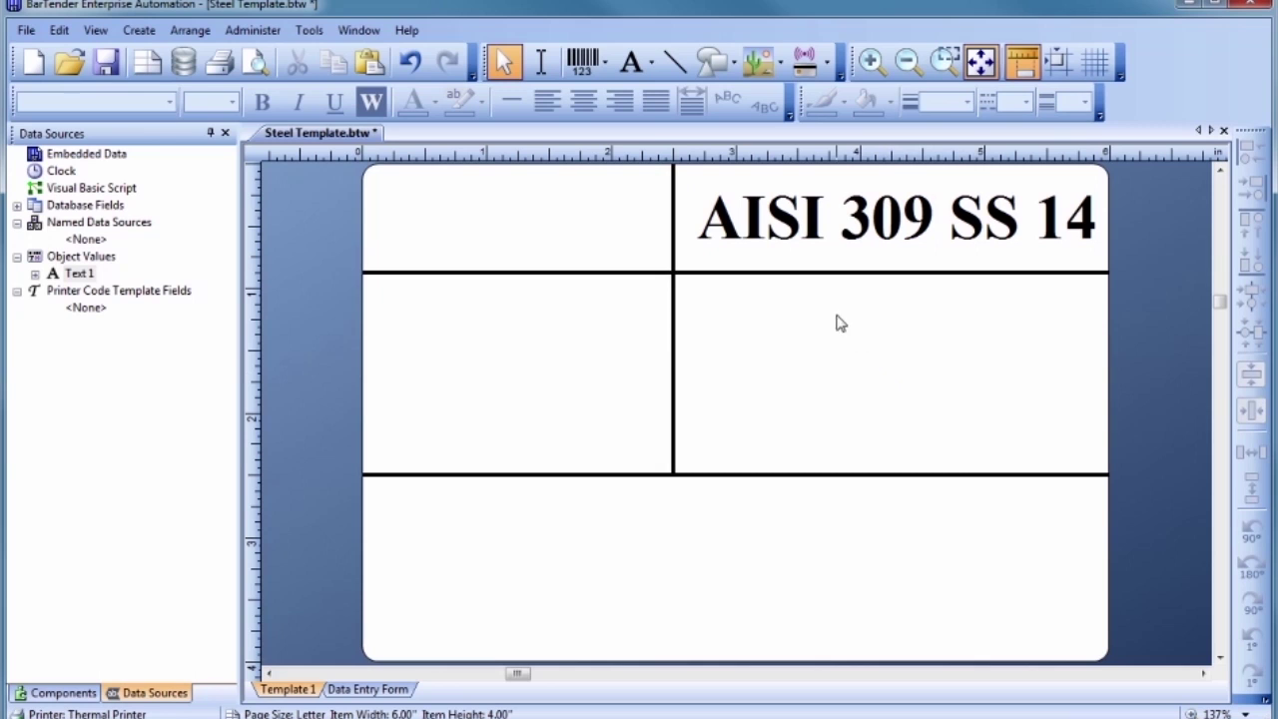
Add a 'GS1-128 (01), 40 mils, 100%' barcode to the label's lower part
{"action": "left_click", "coordinate": [587, 64]}
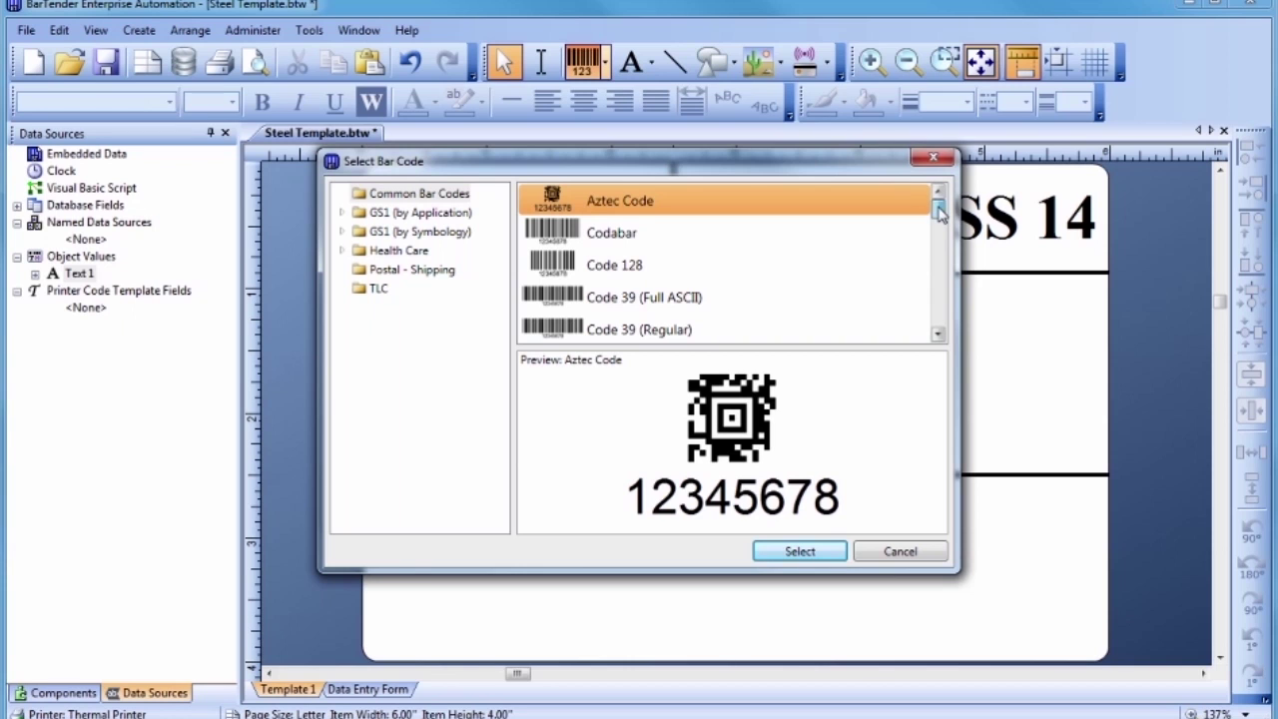
{"action": "left_click_drag", "start_coordinate": [938, 215], "coordinate": [938, 321]}
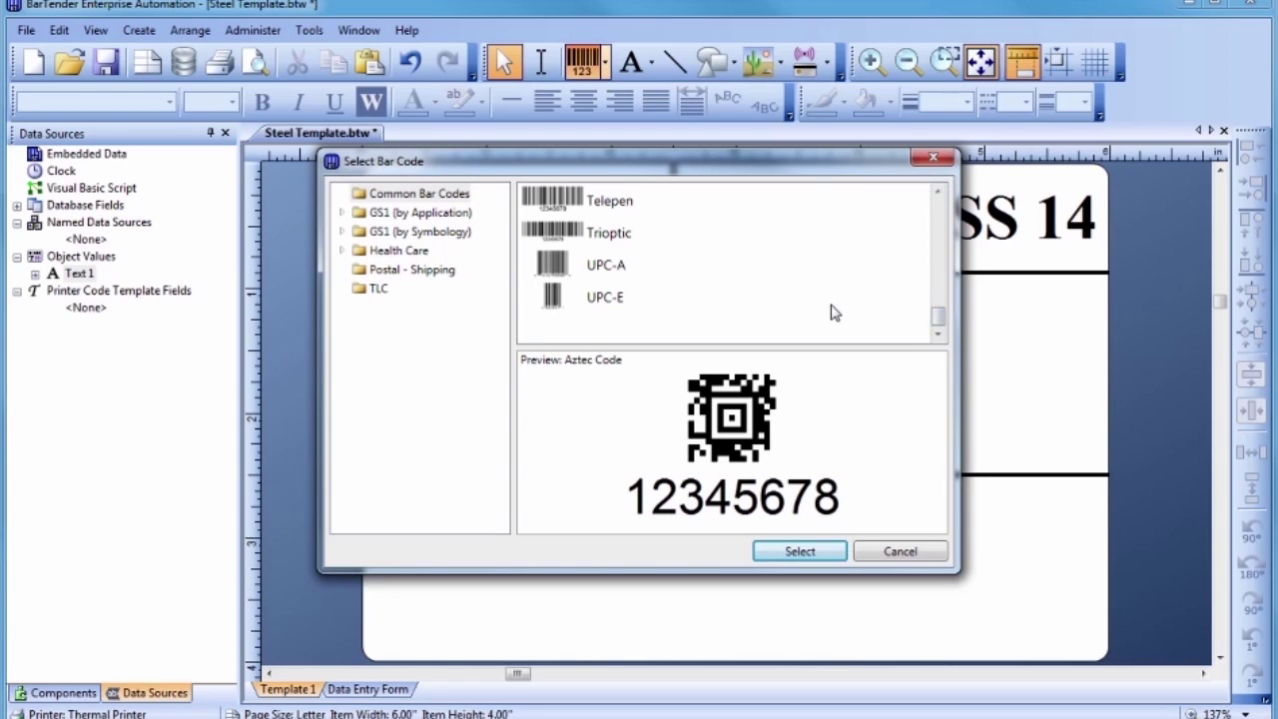
{"action": "left_click", "coordinate": [341, 231]}
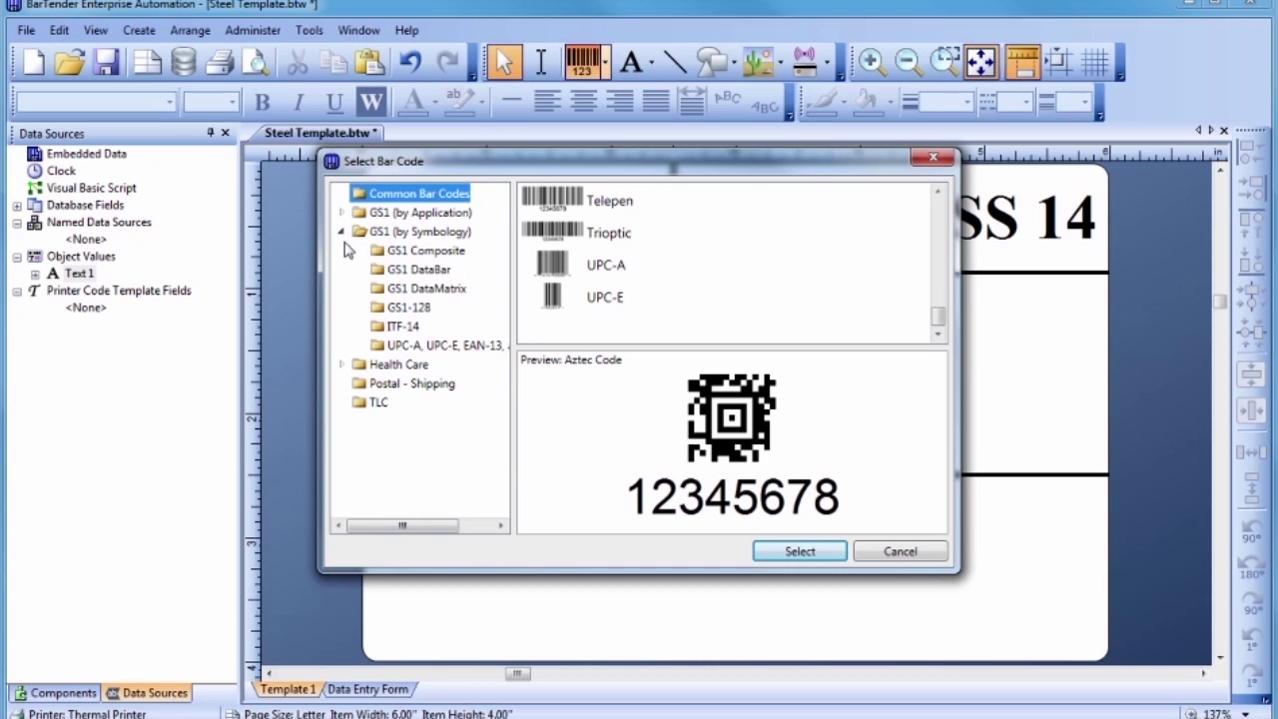
{"action": "left_click", "coordinate": [379, 313]}
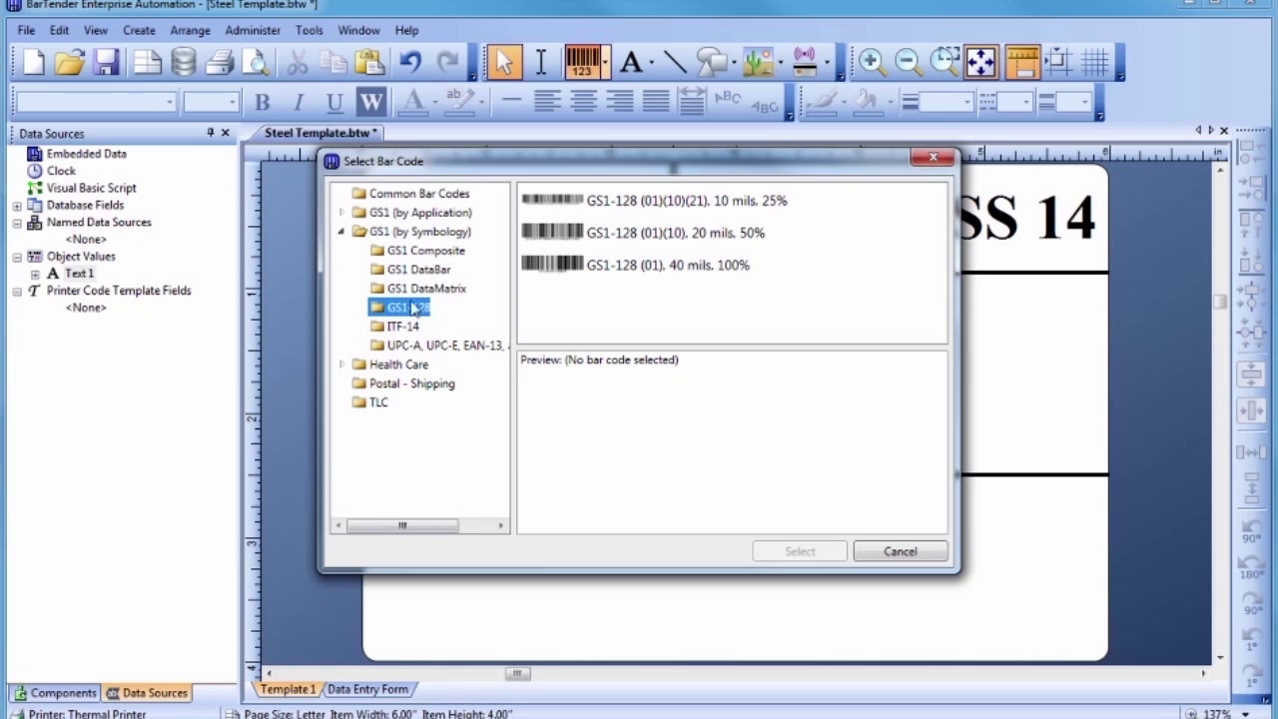
{"action": "left_click", "coordinate": [590, 271]}
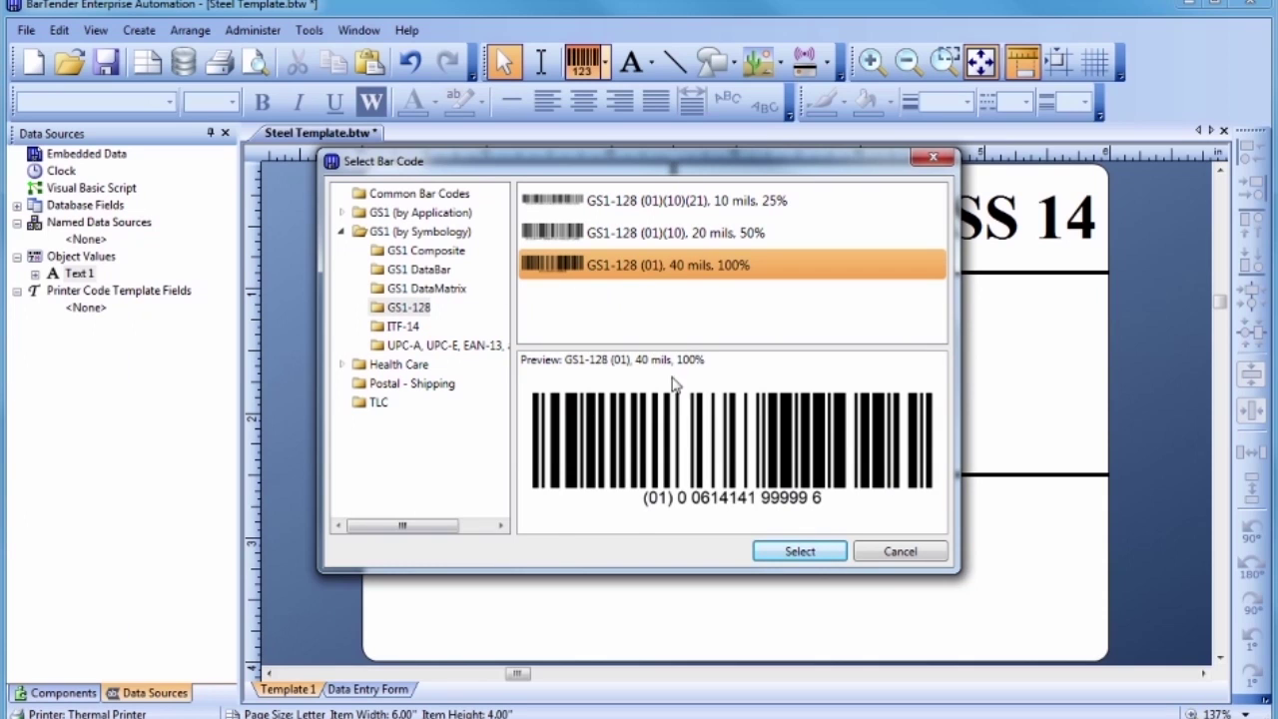
{"action": "left_click", "coordinate": [809, 554]}
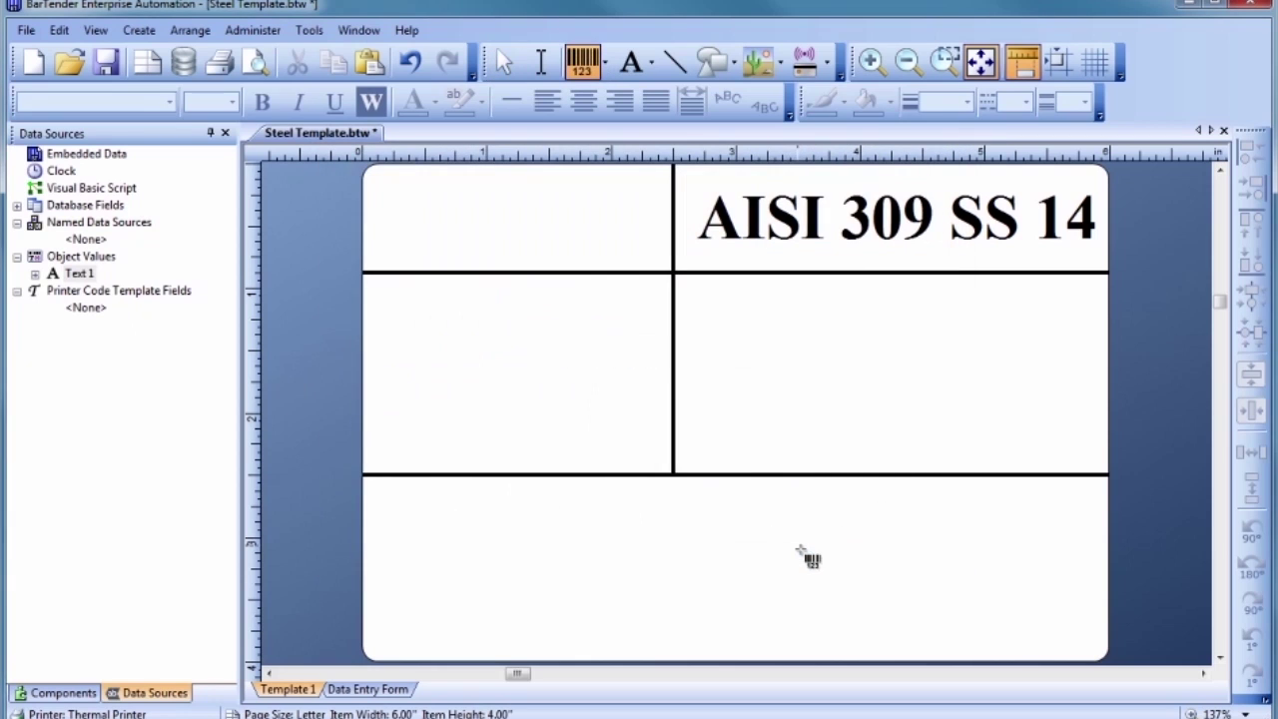
{"action": "left_click", "coordinate": [736, 550]}
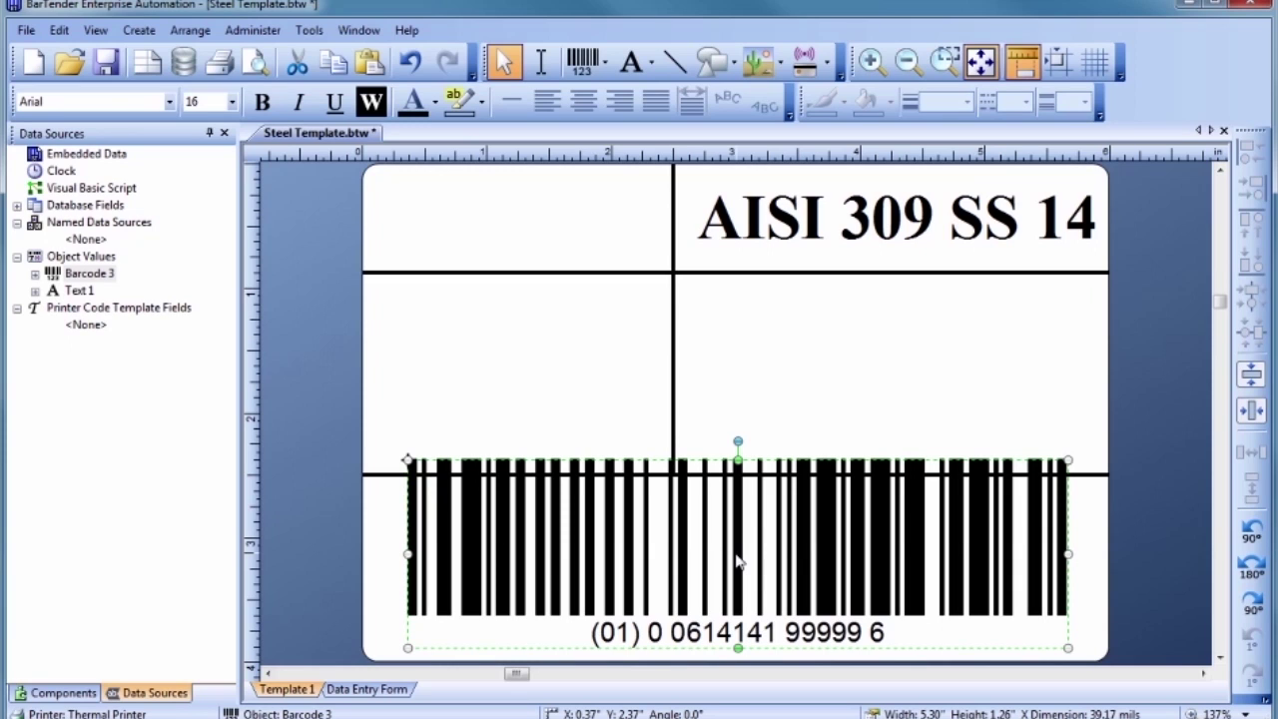
{"action": "double_click", "coordinate": [736, 562]}
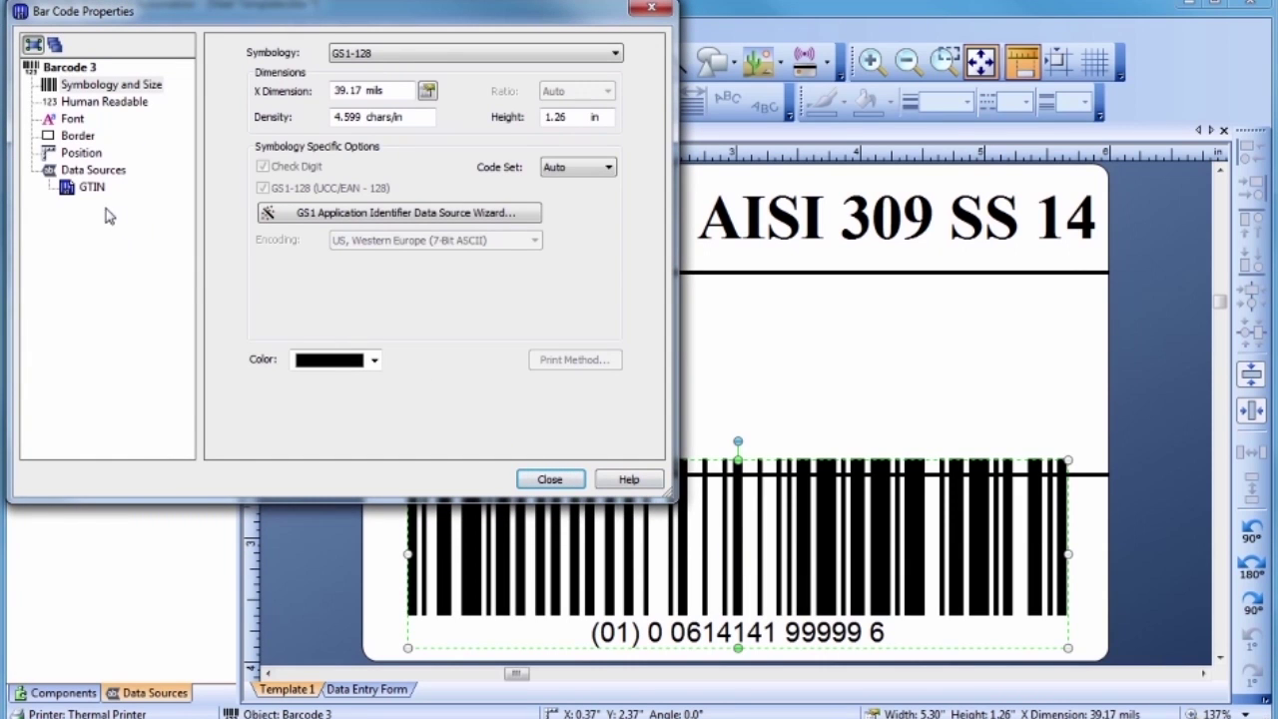
{"action": "left_click", "coordinate": [72, 189]}
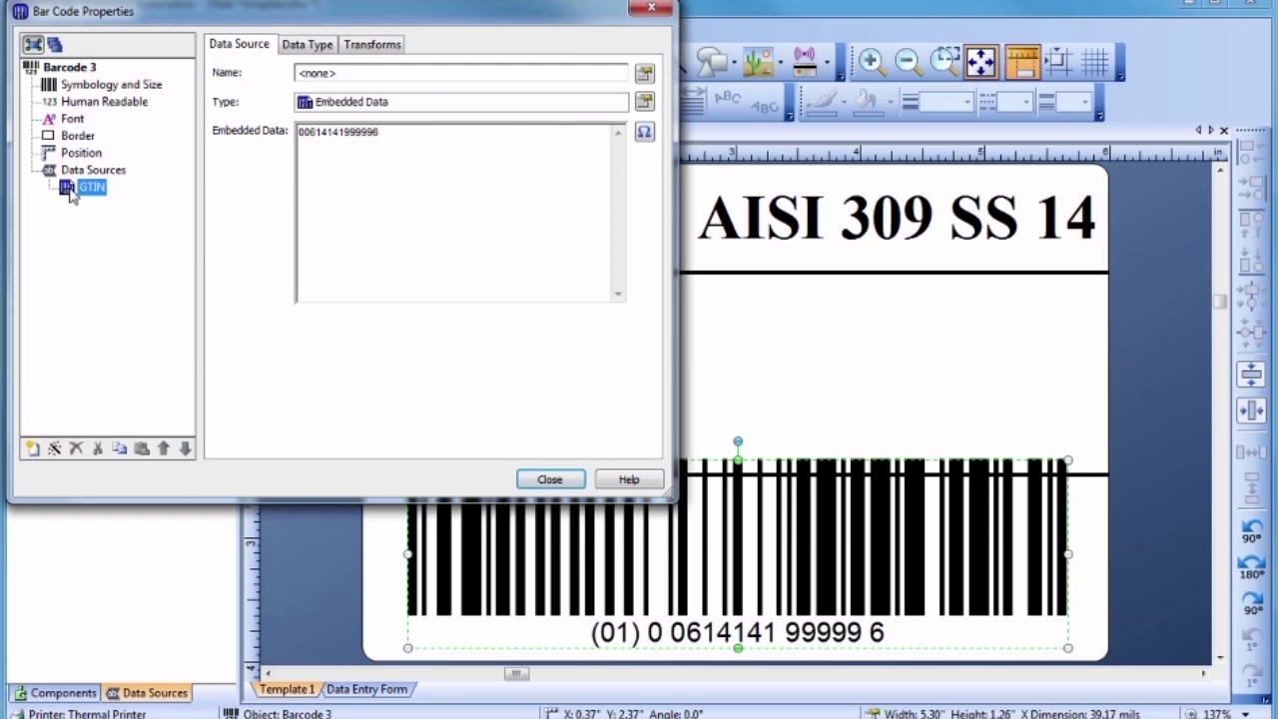
{"action": "left_click_drag", "start_coordinate": [387, 134], "coordinate": [294, 140]}
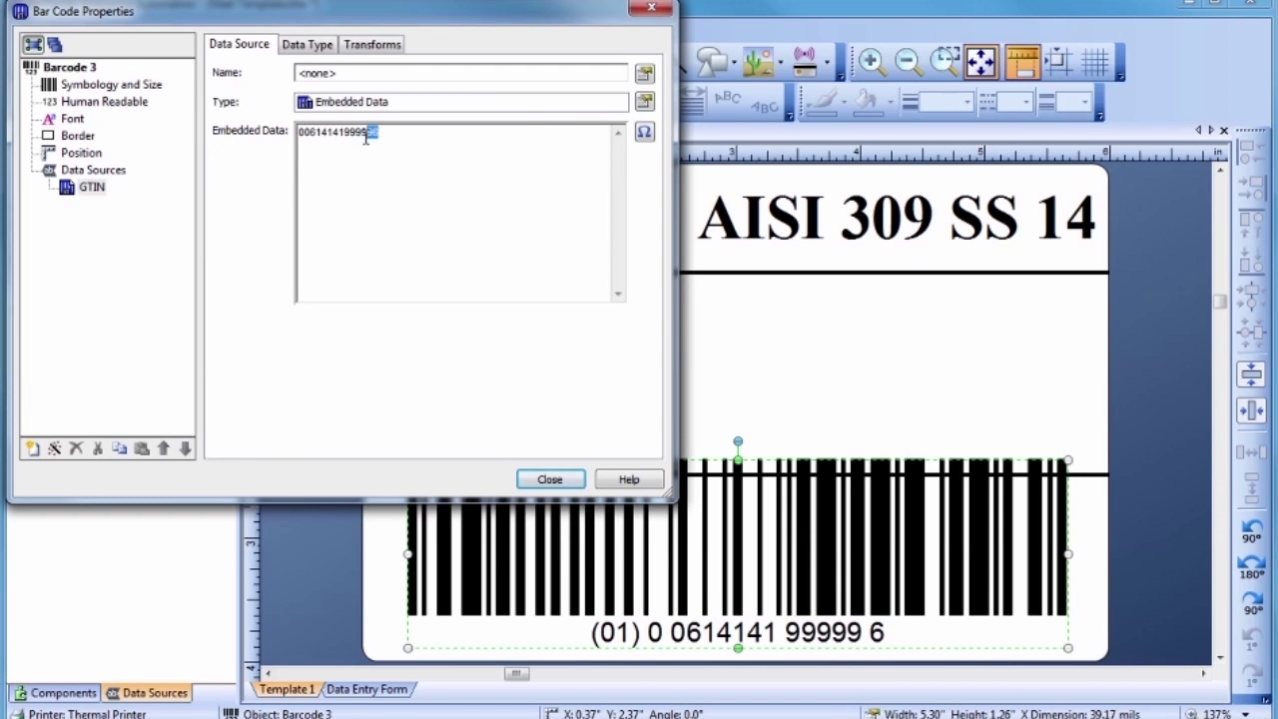
{"action": "type", "text": "0"}
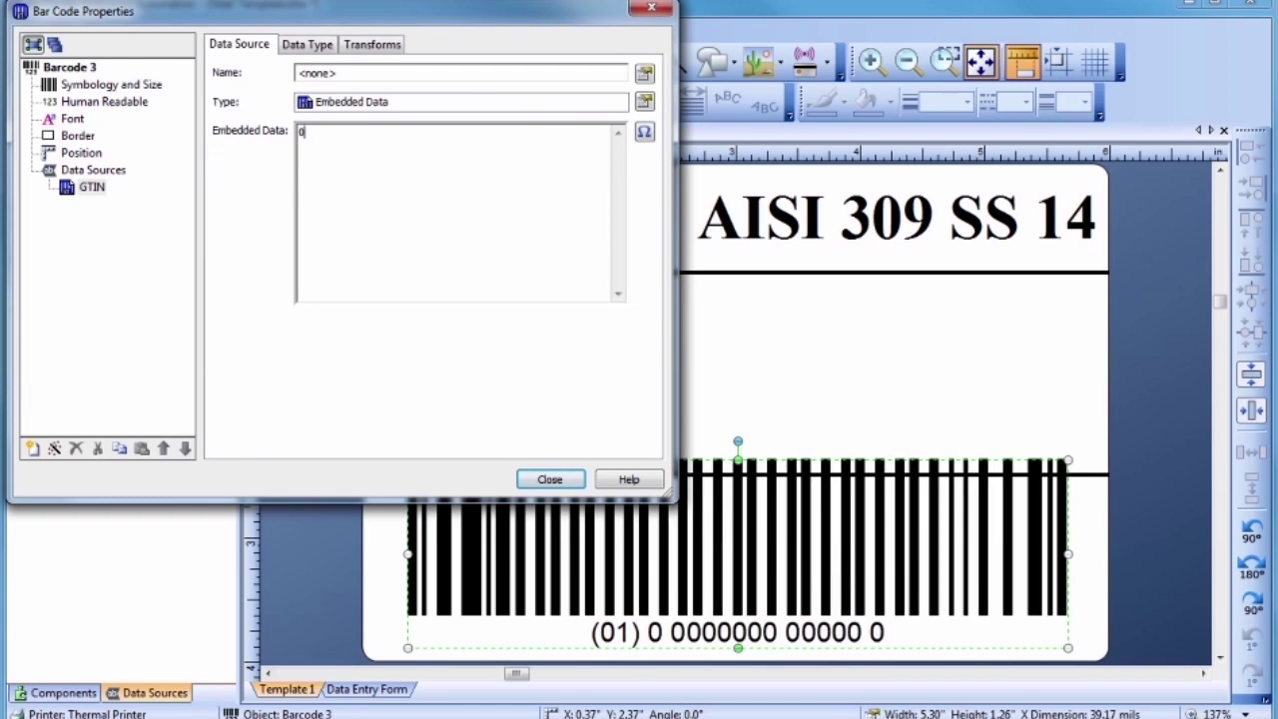
{"action": "type", "text": "056116100"}
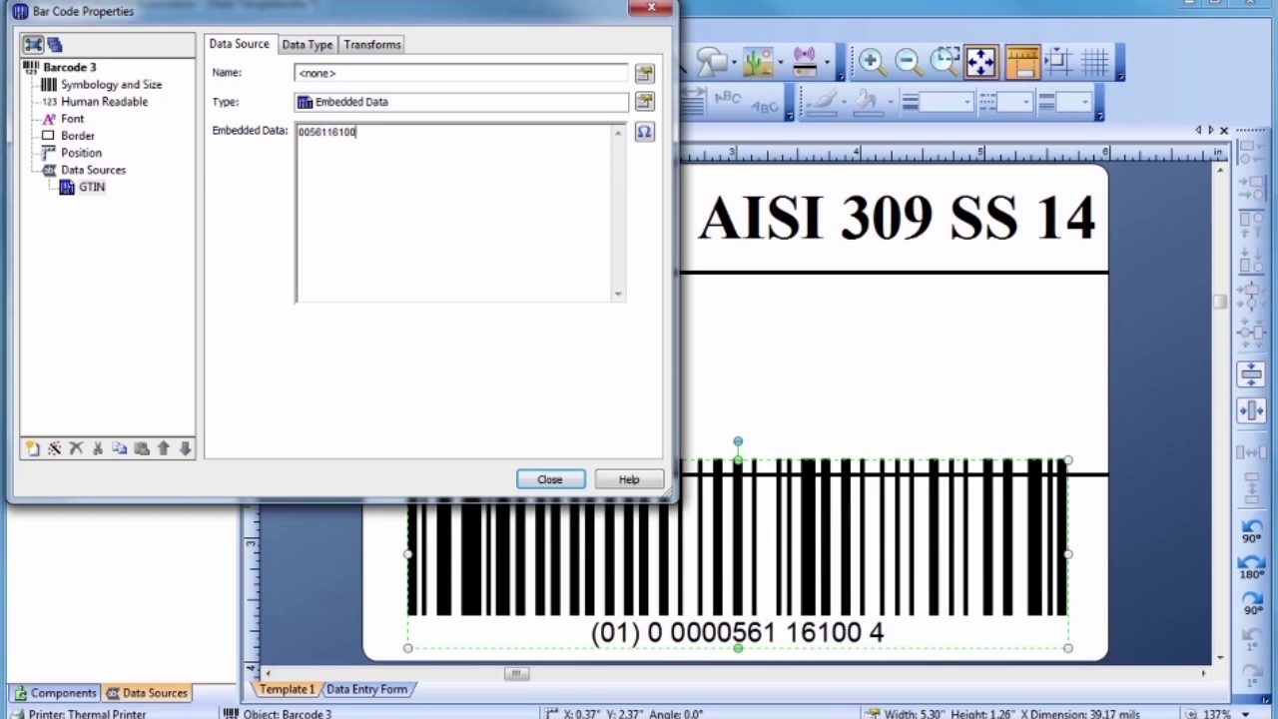
{"action": "type", "text": "010"}
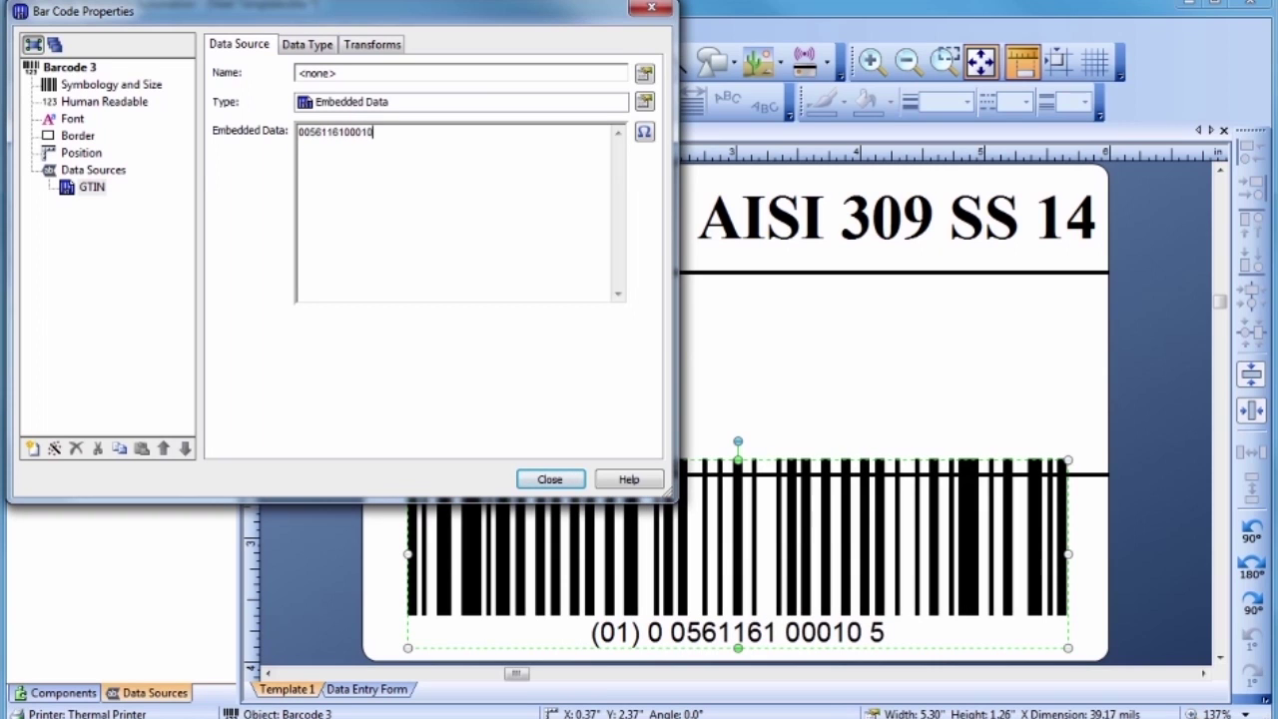
Show the barcode digits in Arial Black 18 pt, placed above the bars
{"action": "left_click", "coordinate": [70, 121]}
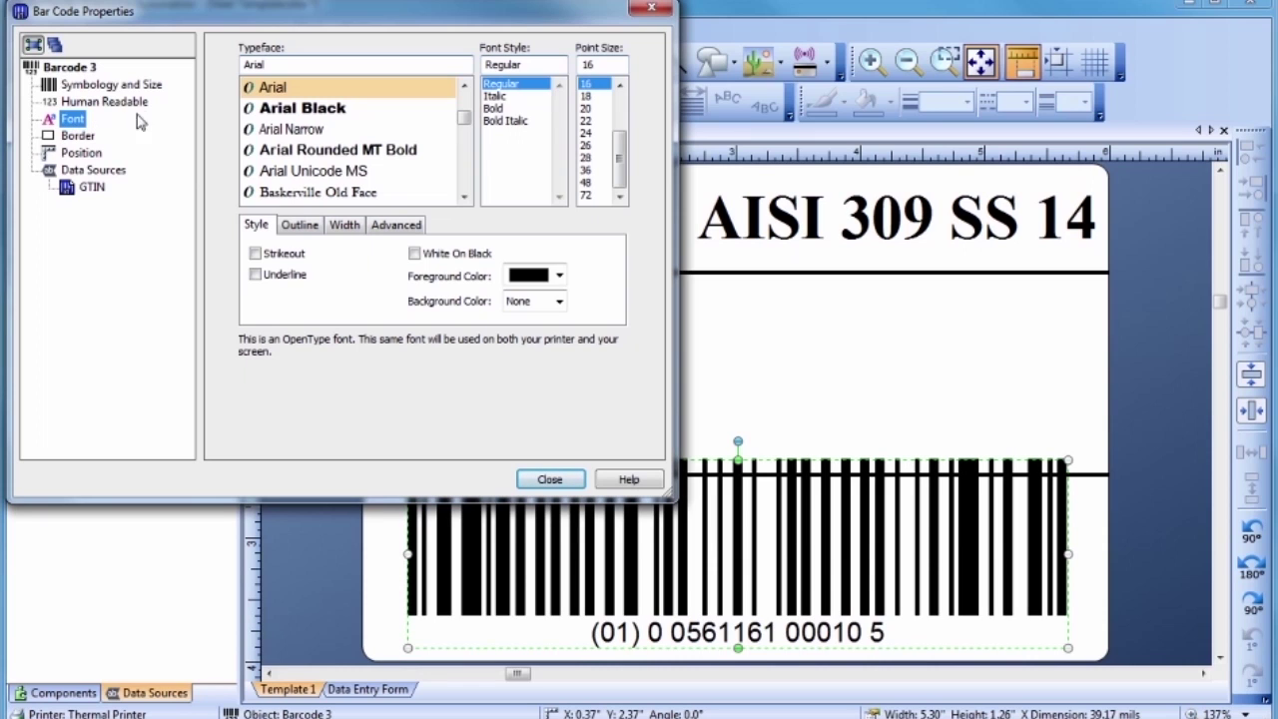
{"action": "left_click", "coordinate": [287, 108]}
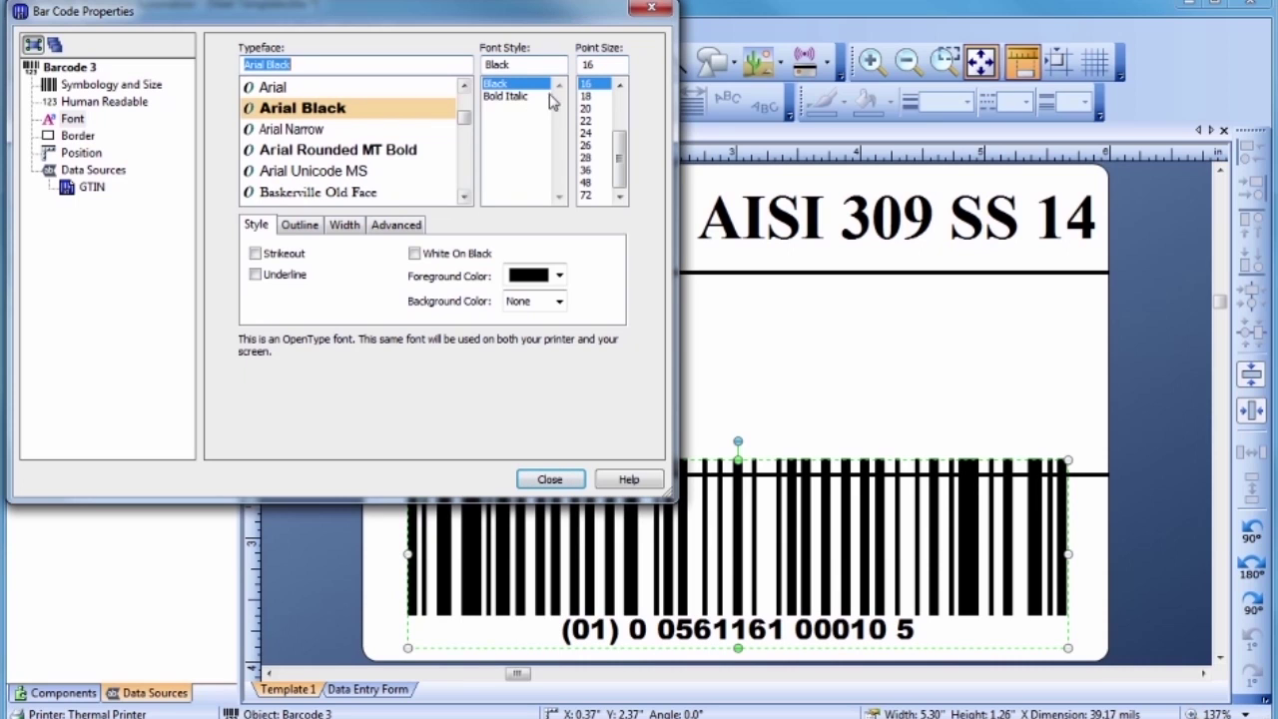
{"action": "left_click", "coordinate": [585, 95]}
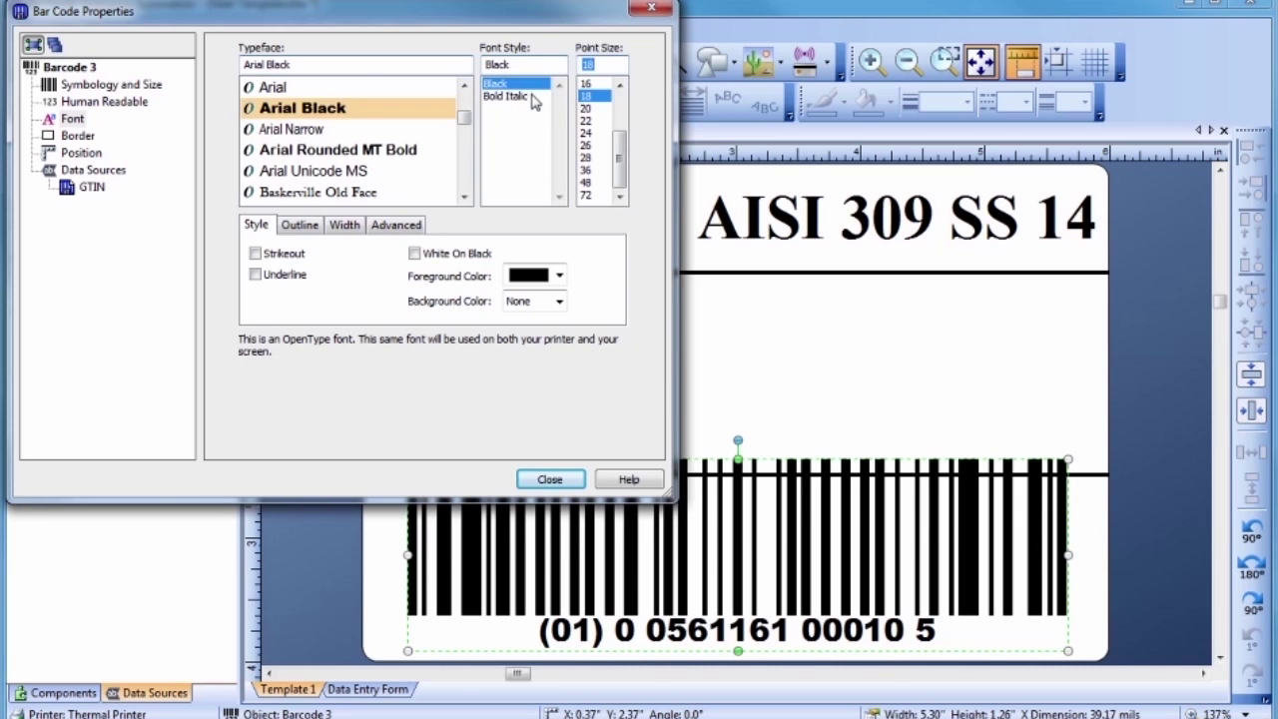
{"action": "left_click", "coordinate": [108, 103]}
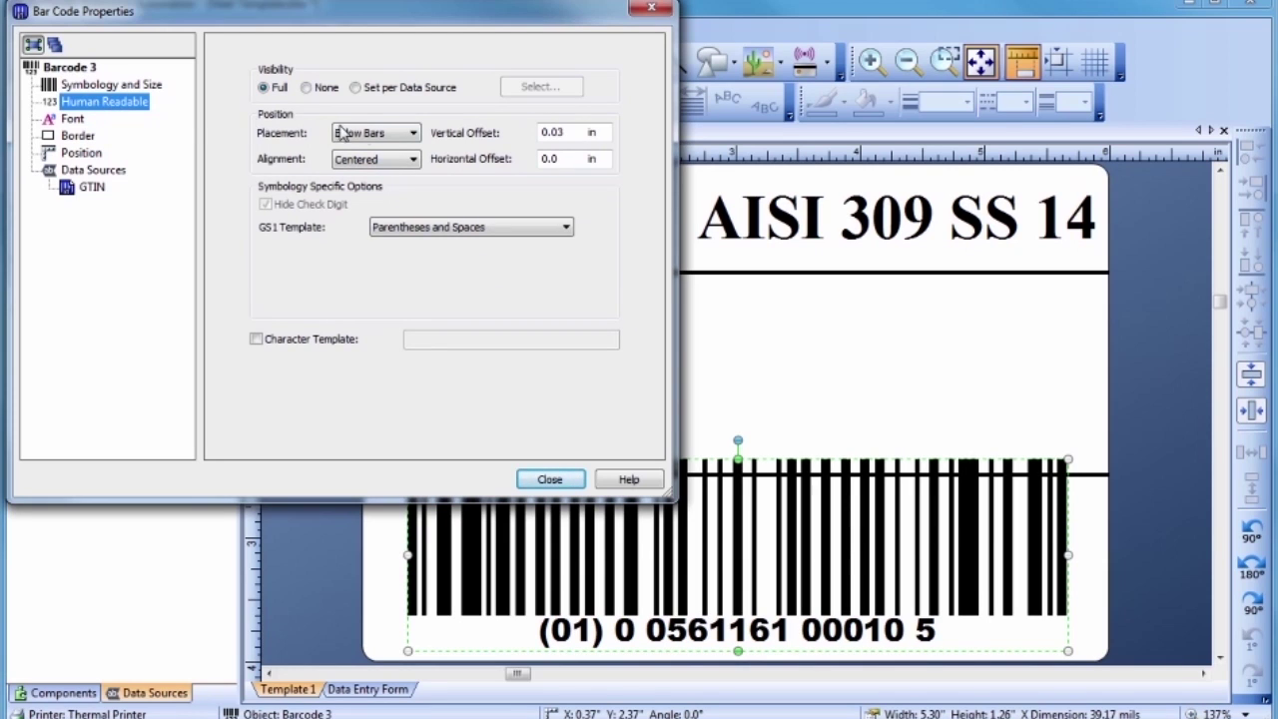
{"action": "left_click", "coordinate": [369, 135]}
{"action": "left_click", "coordinate": [367, 147]}
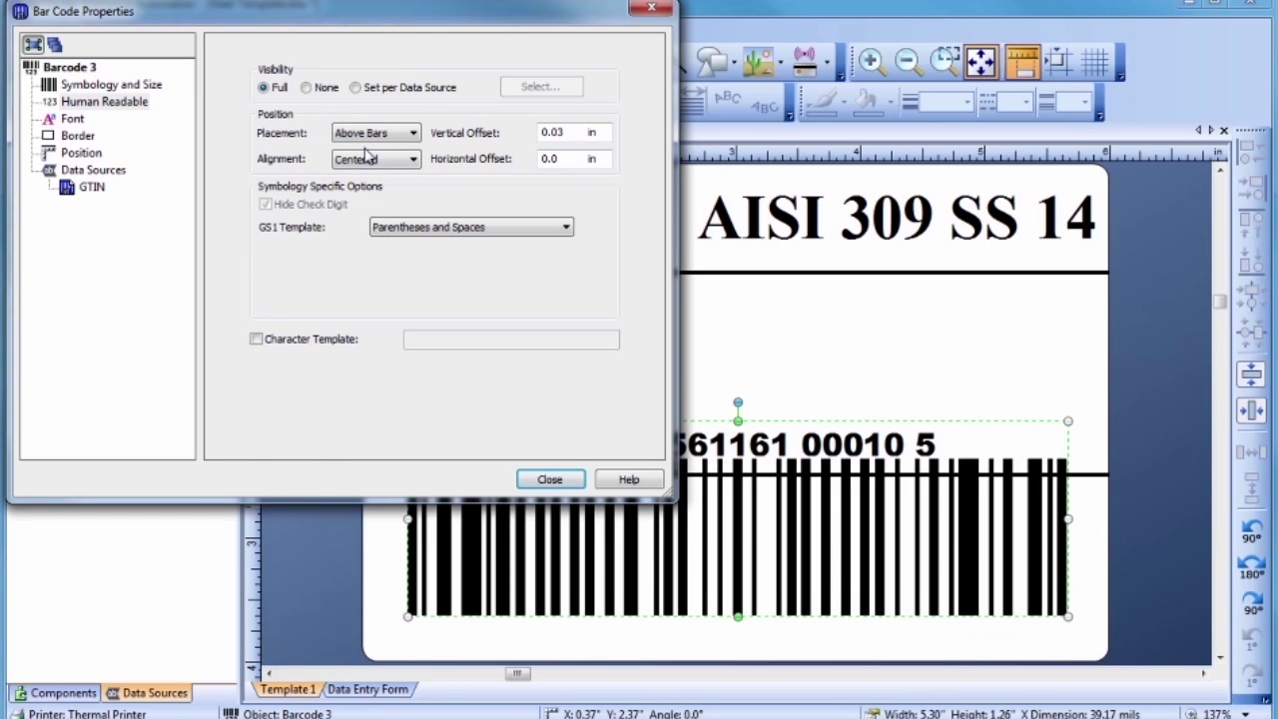
{"action": "left_click", "coordinate": [548, 480]}
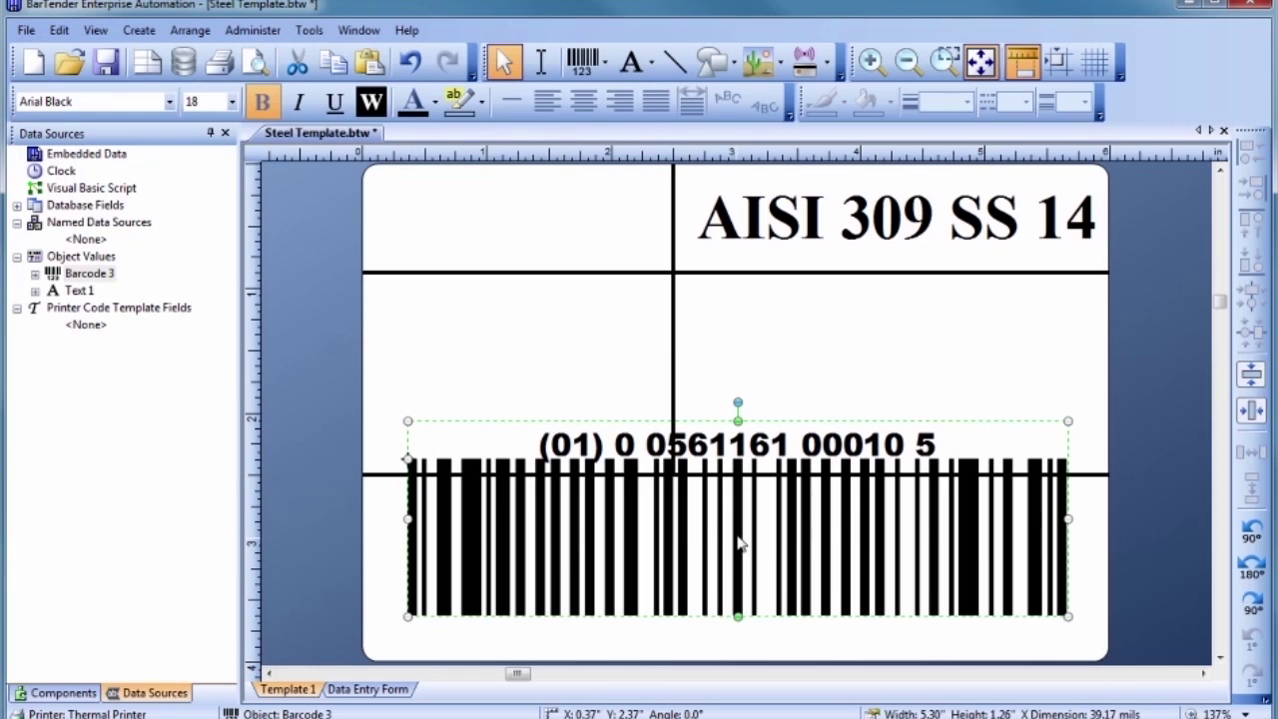
Move the GTIN barcode below the lower divider and shorten its bars from the top
{"action": "left_click_drag", "start_coordinate": [740, 544], "coordinate": [738, 579]}
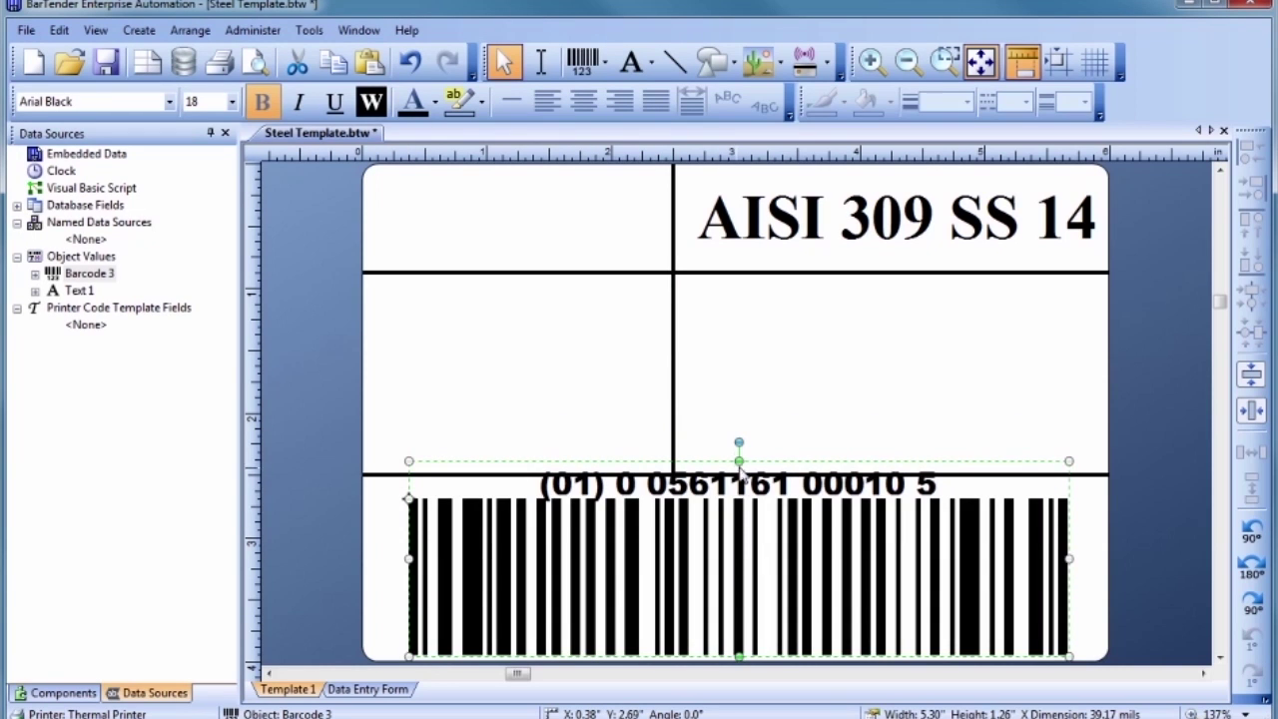
{"action": "left_click_drag", "start_coordinate": [739, 463], "coordinate": [738, 490]}
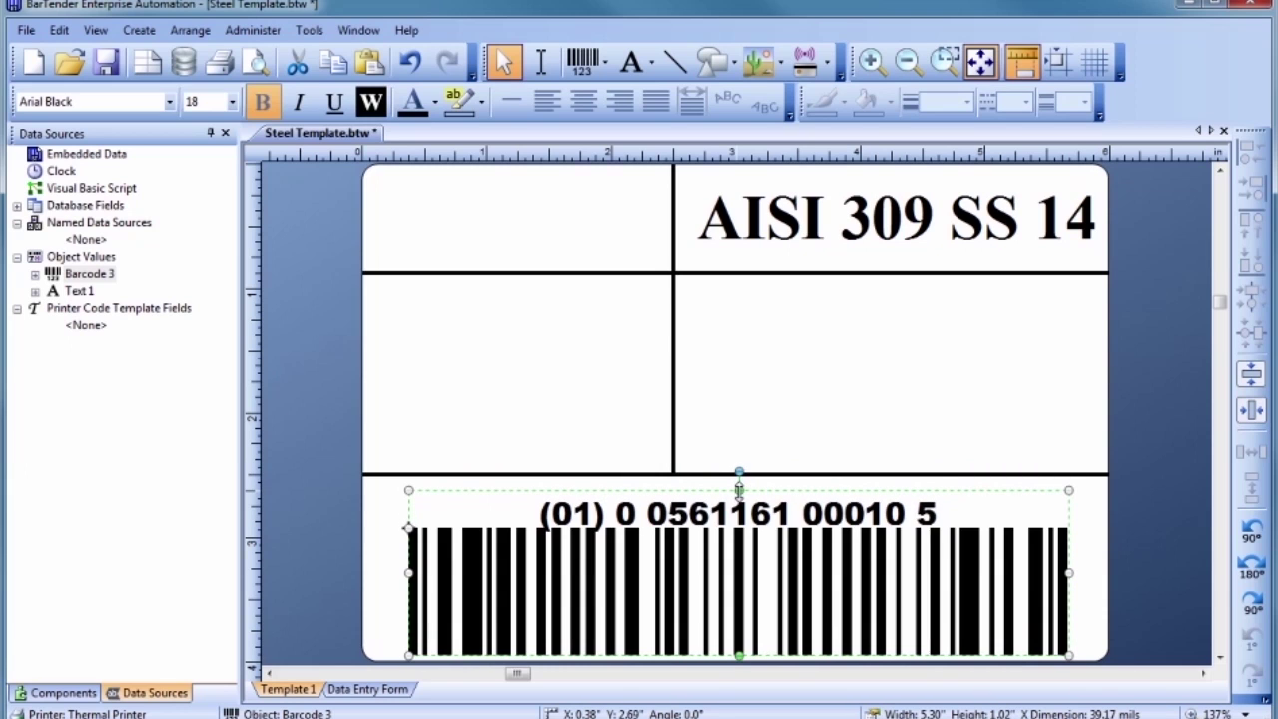
{"action": "left_click", "coordinate": [740, 452]}
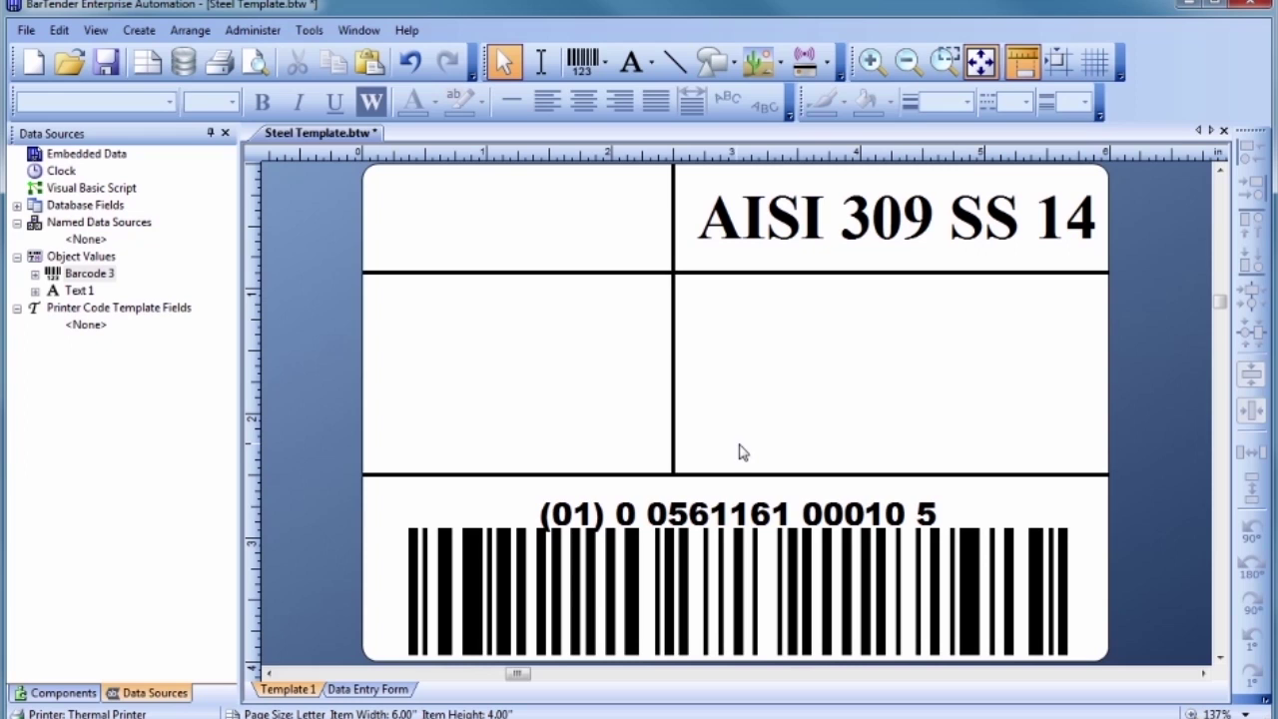
Insert the SteelCoLogo.bmp picture from file
{"action": "left_click", "coordinate": [760, 66]}
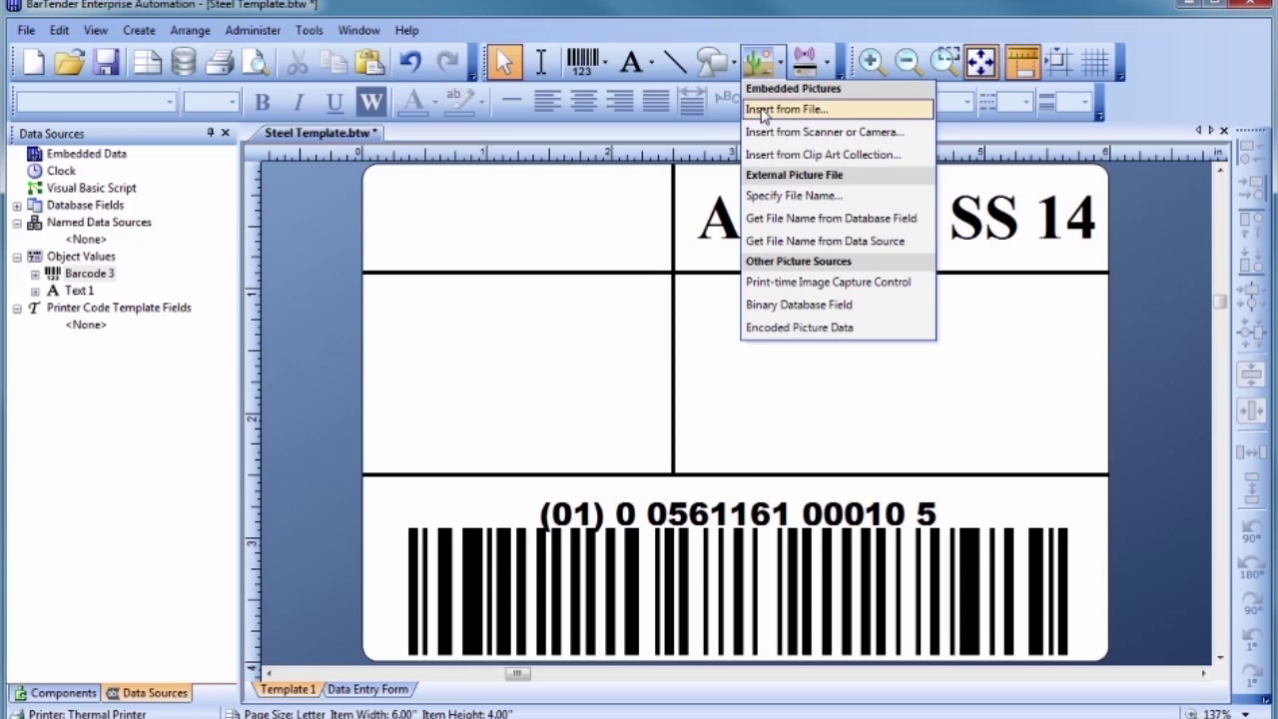
{"action": "left_click", "coordinate": [763, 109]}
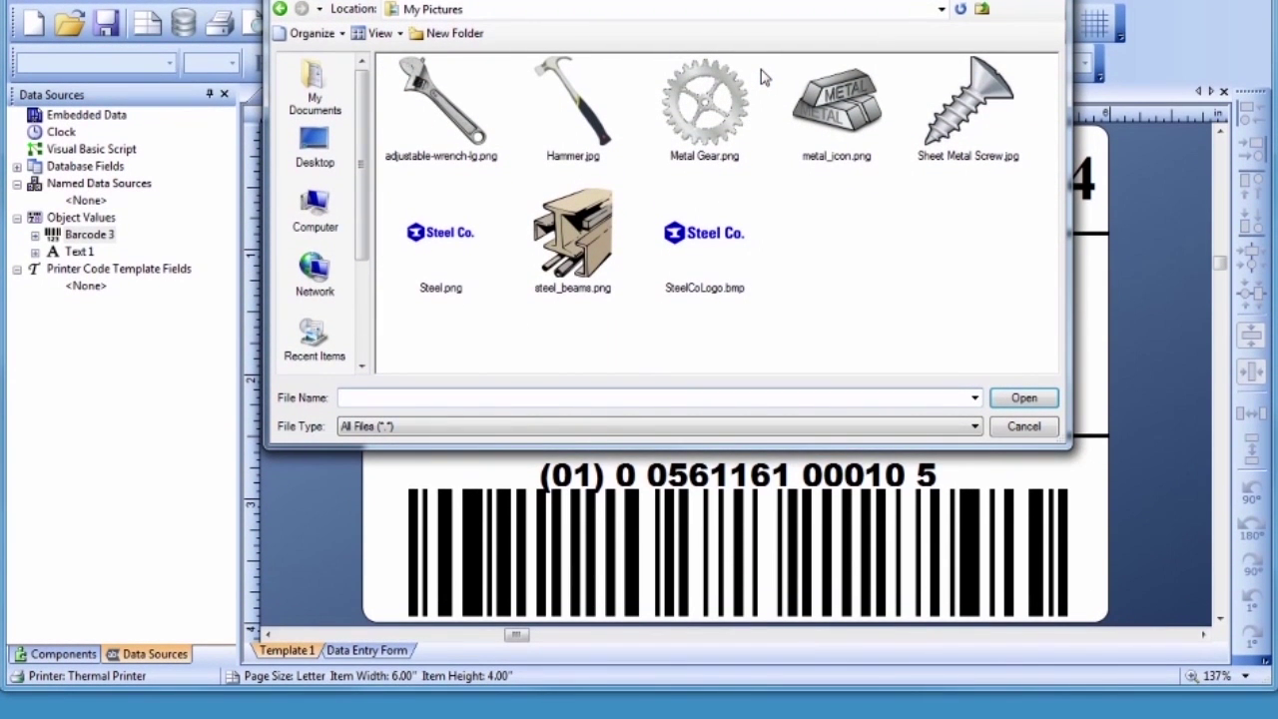
{"action": "left_click", "coordinate": [976, 426]}
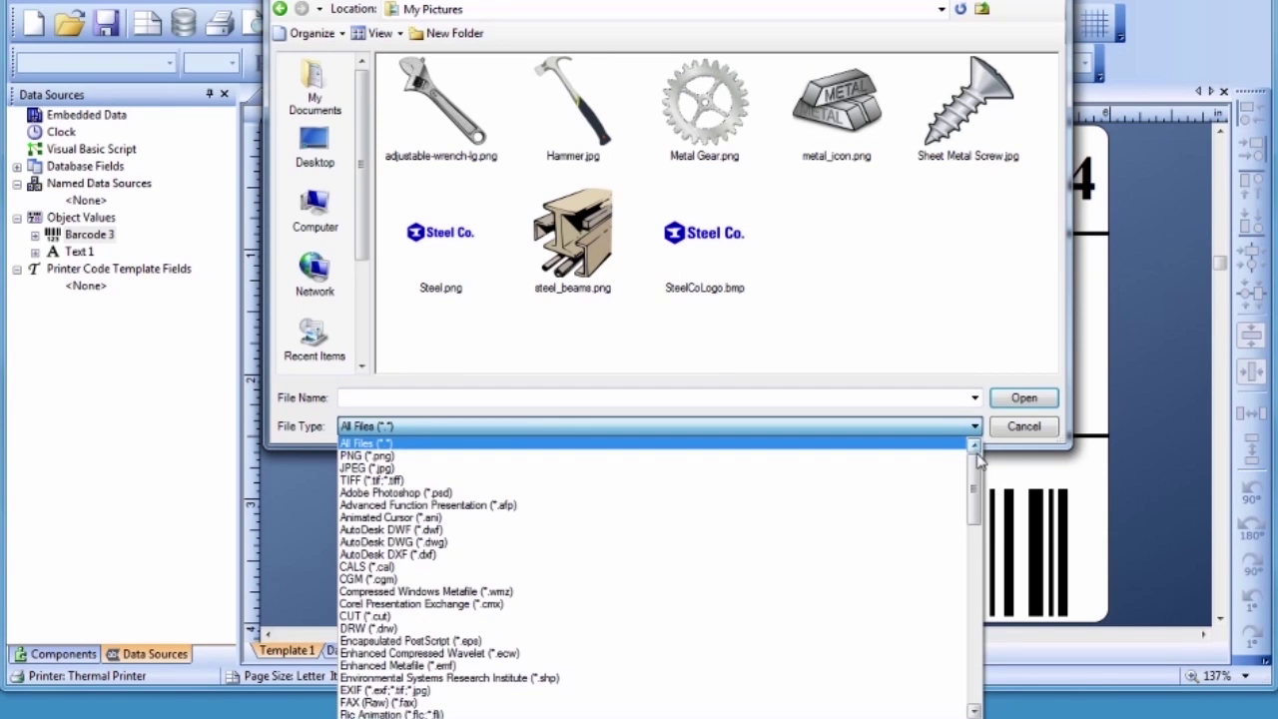
{"action": "left_click_drag", "start_coordinate": [976, 494], "coordinate": [975, 675]}
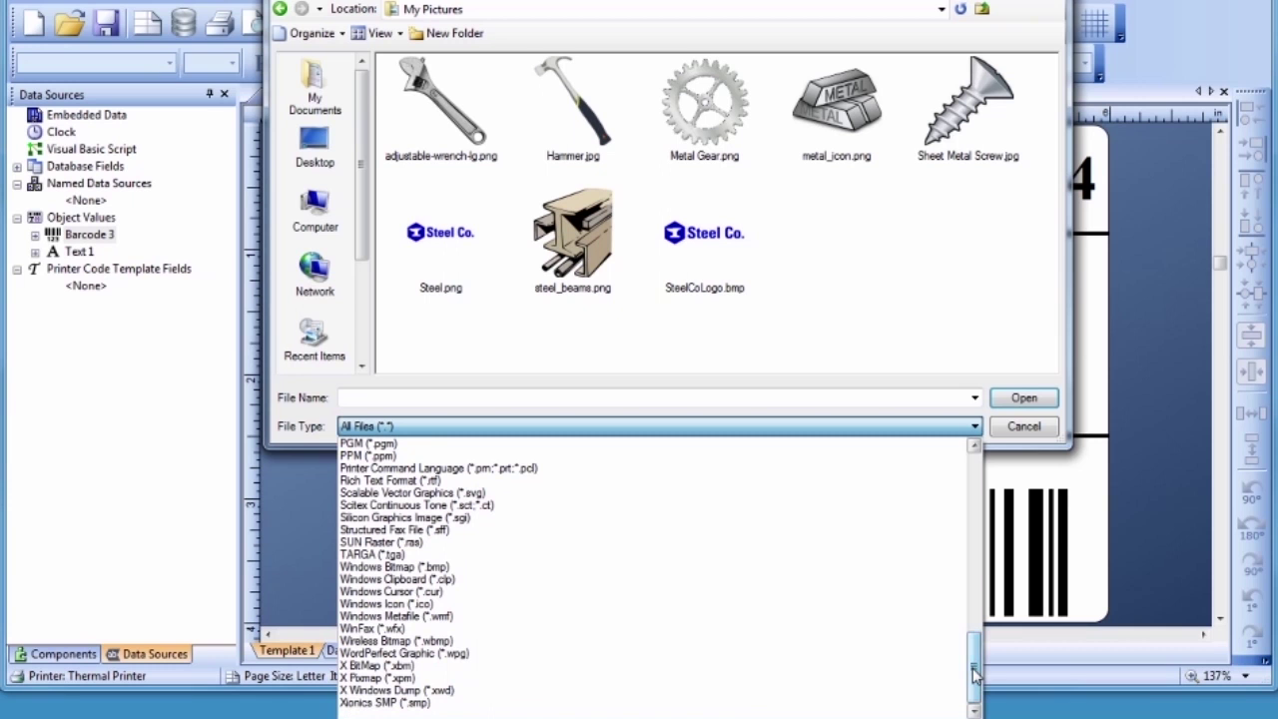
{"action": "left_click", "coordinate": [964, 288]}
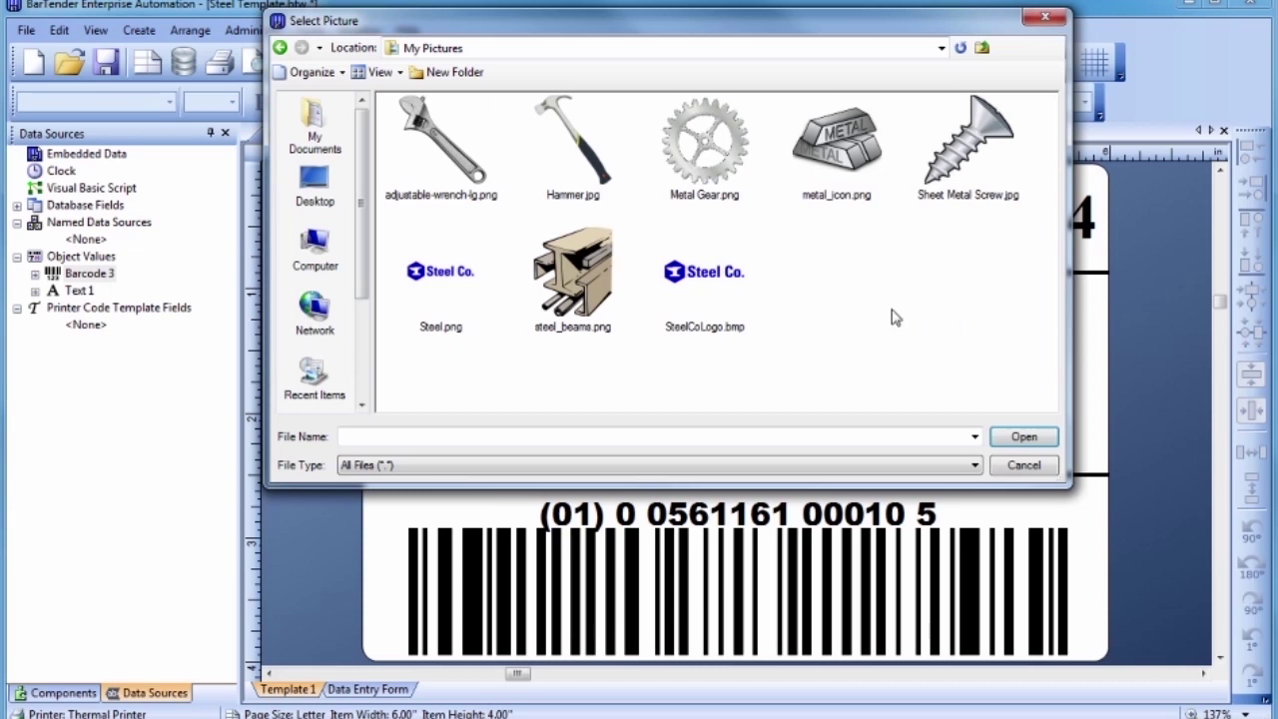
{"action": "left_click", "coordinate": [738, 294]}
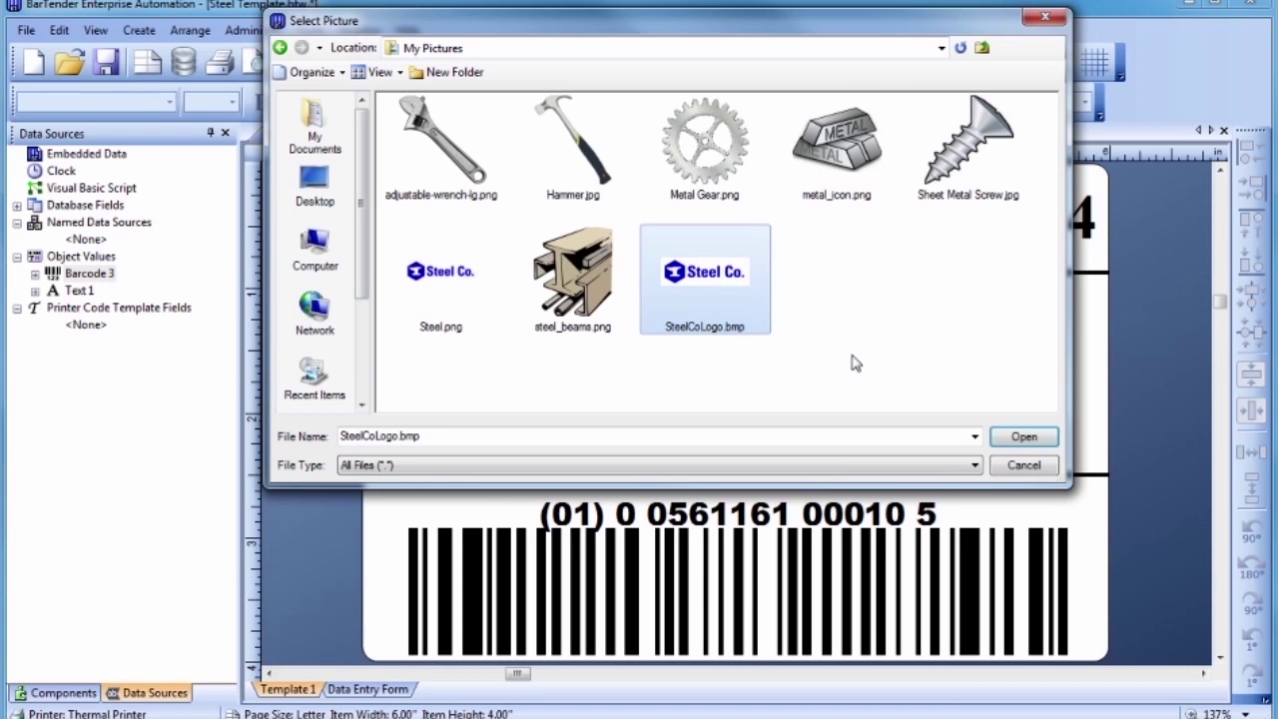
{"action": "left_click", "coordinate": [1001, 435]}
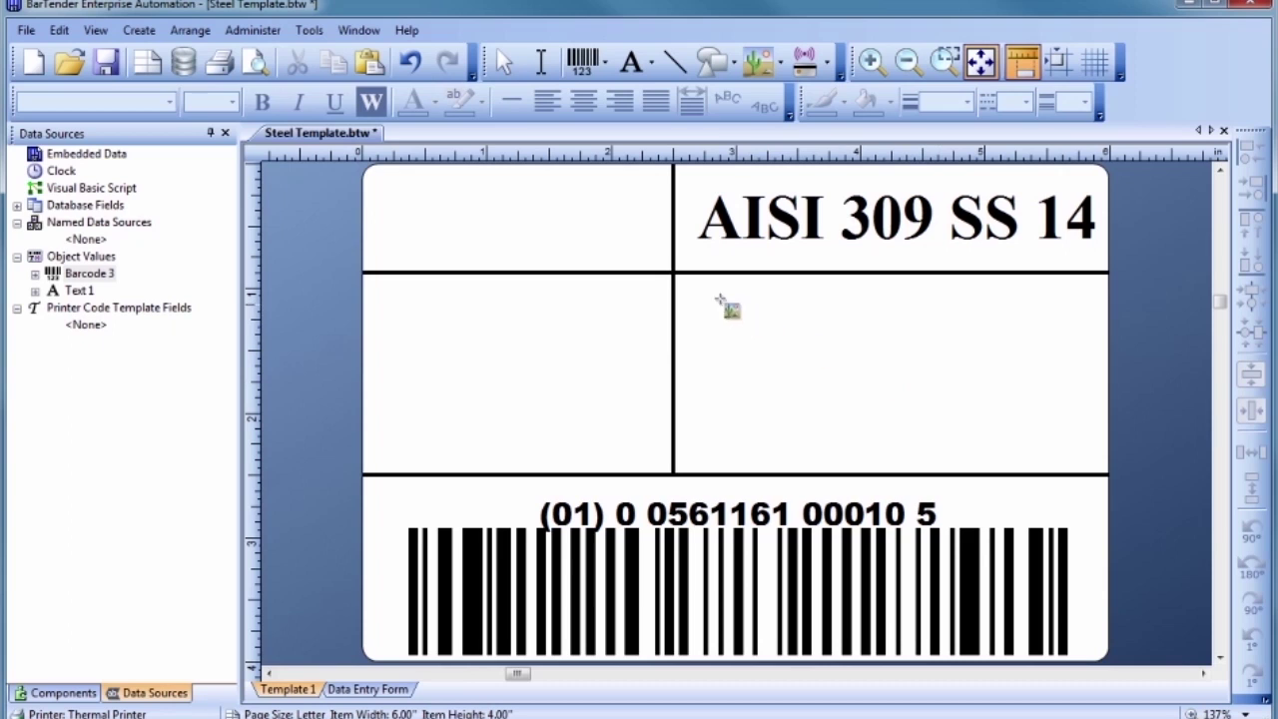
Place the logo in the top-left cell and enlarge it to fill the cell
{"action": "left_click", "coordinate": [604, 251]}
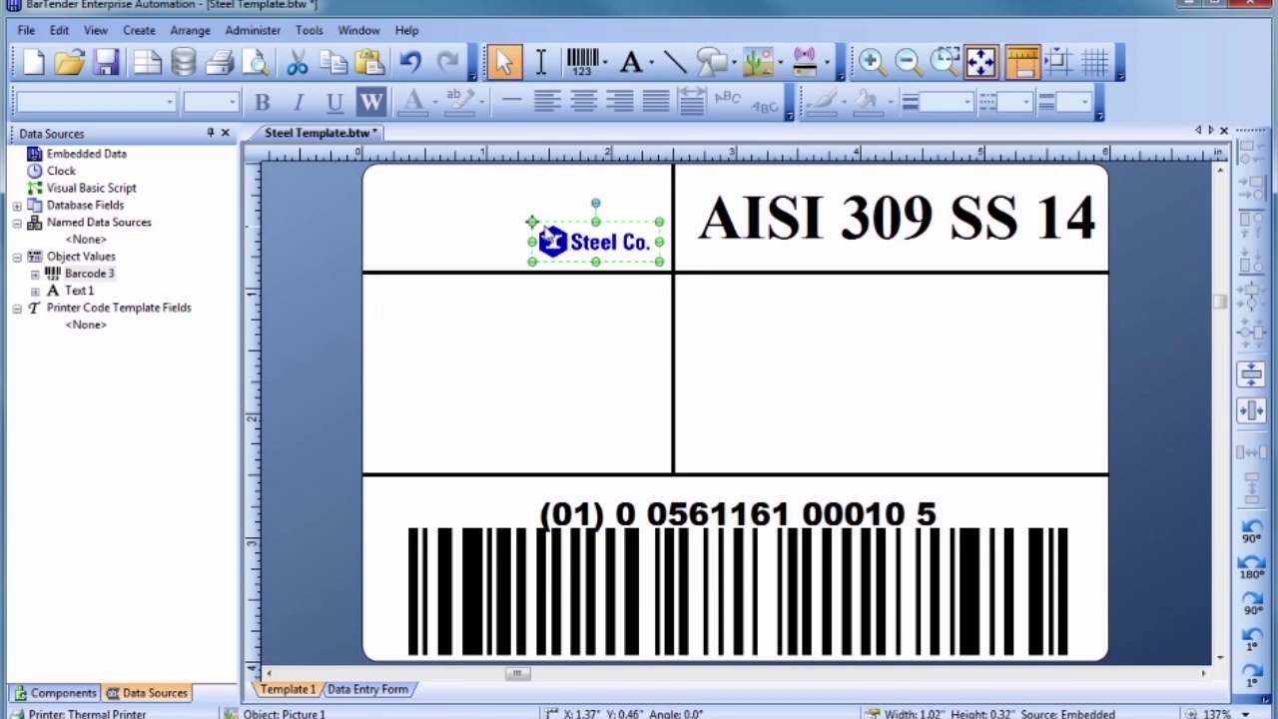
{"action": "left_click_drag", "start_coordinate": [532, 221], "coordinate": [375, 172]}
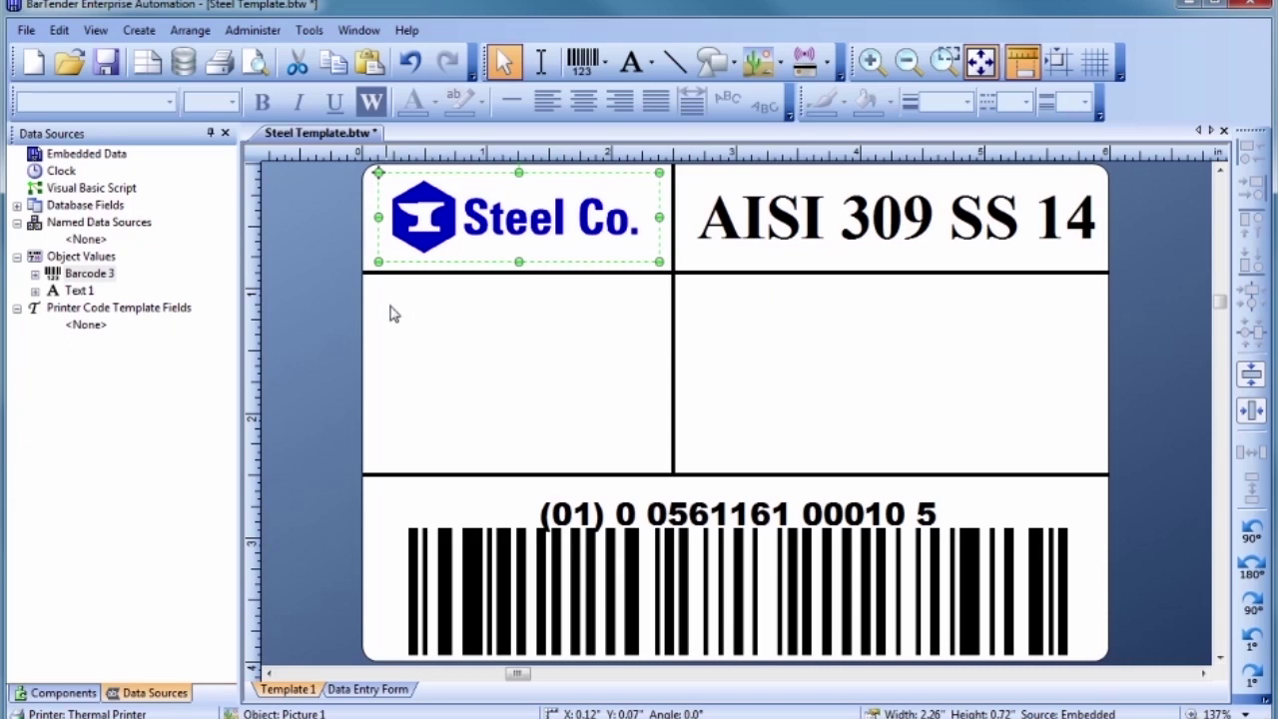
{"action": "left_click", "coordinate": [398, 360]}
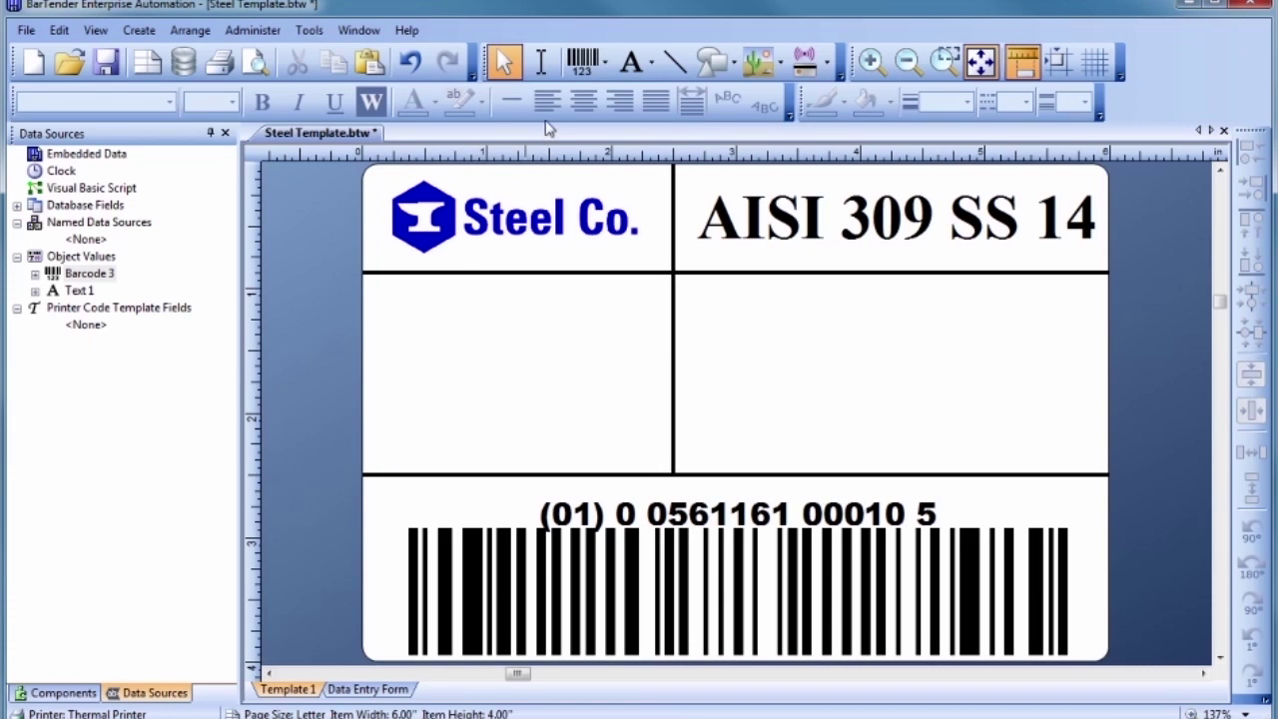
Choose Data Matrix from Common Bar Codes and place it in the middle-left cell
{"action": "left_click", "coordinate": [582, 65]}
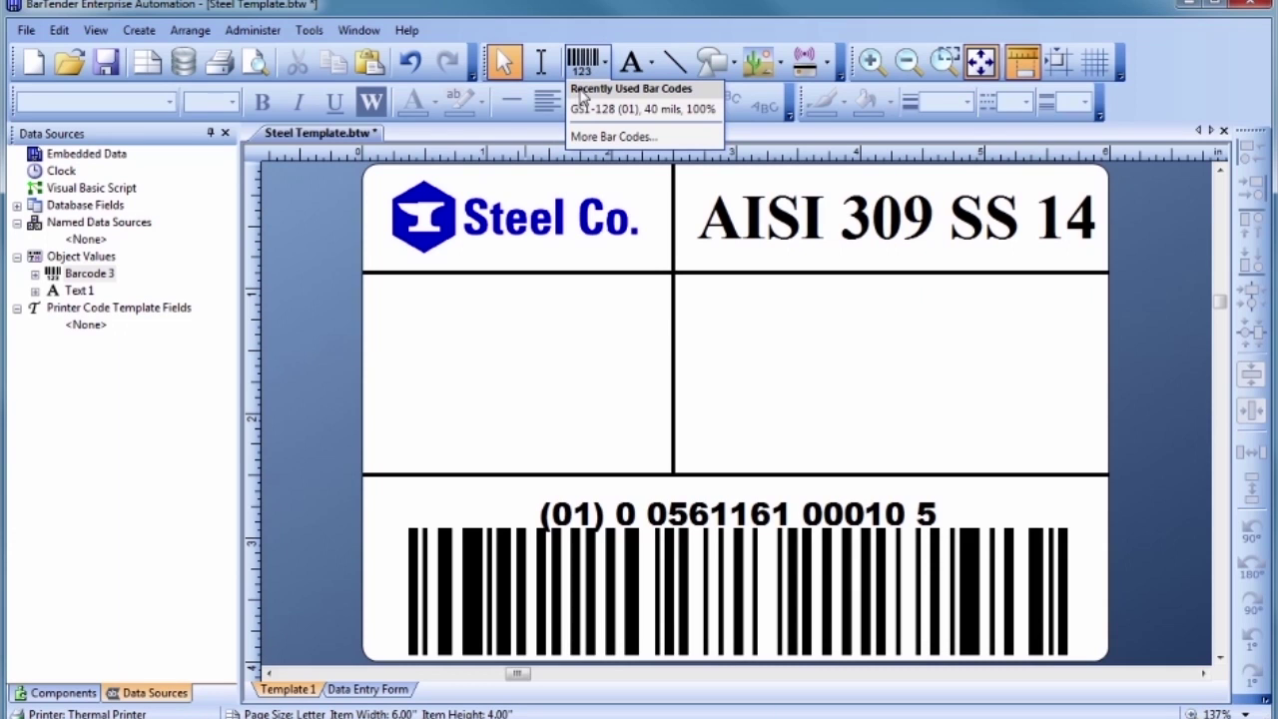
{"action": "left_click", "coordinate": [583, 138]}
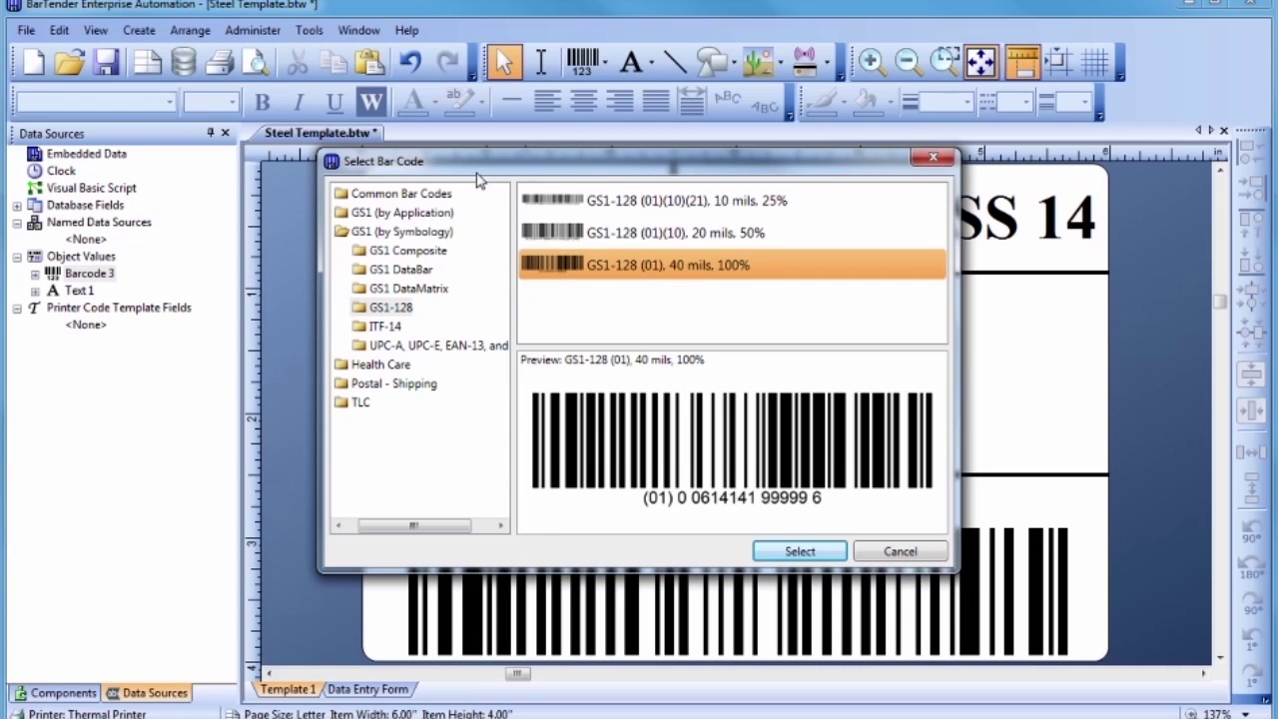
{"action": "left_click", "coordinate": [415, 194]}
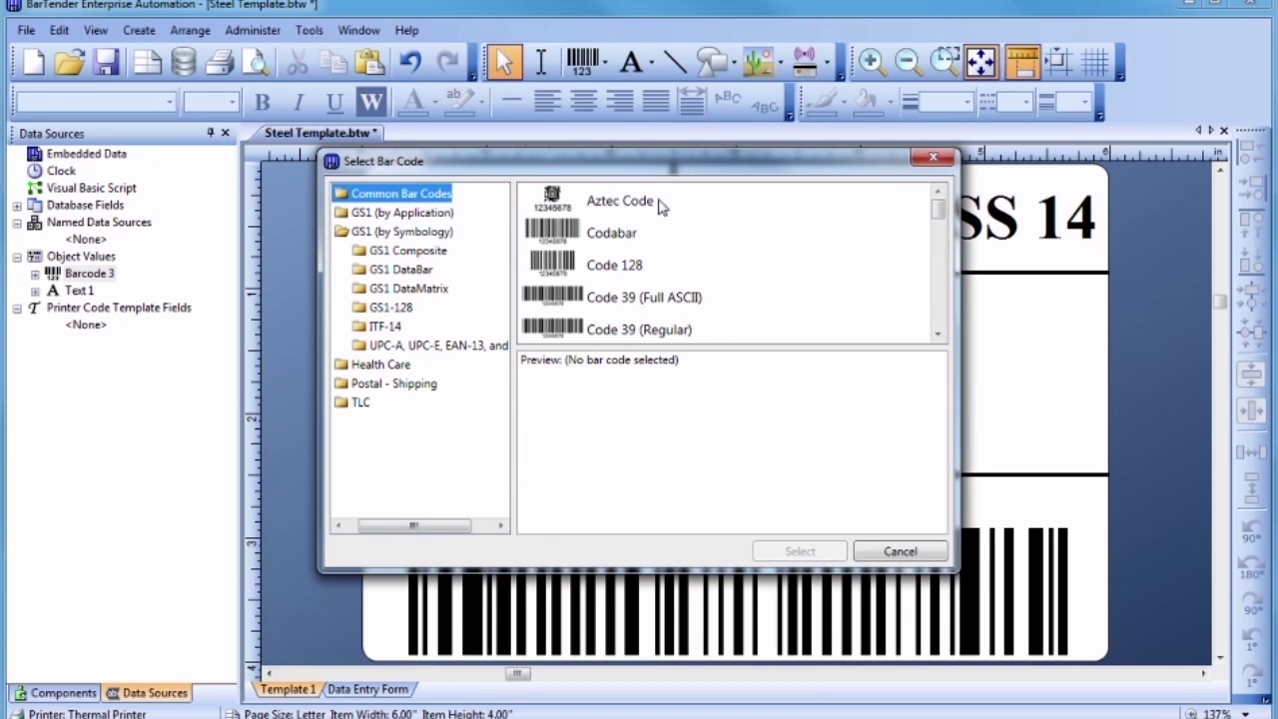
{"action": "left_click_drag", "start_coordinate": [937, 215], "coordinate": [938, 245]}
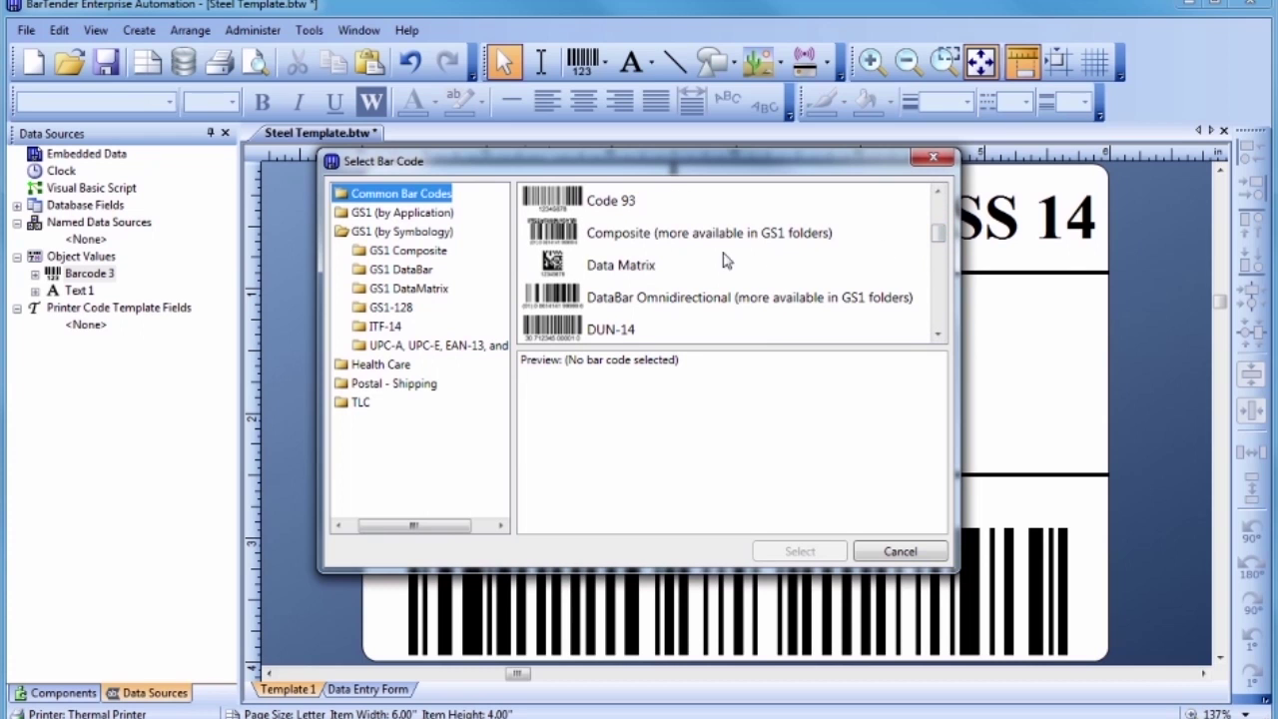
{"action": "double_click", "coordinate": [556, 266]}
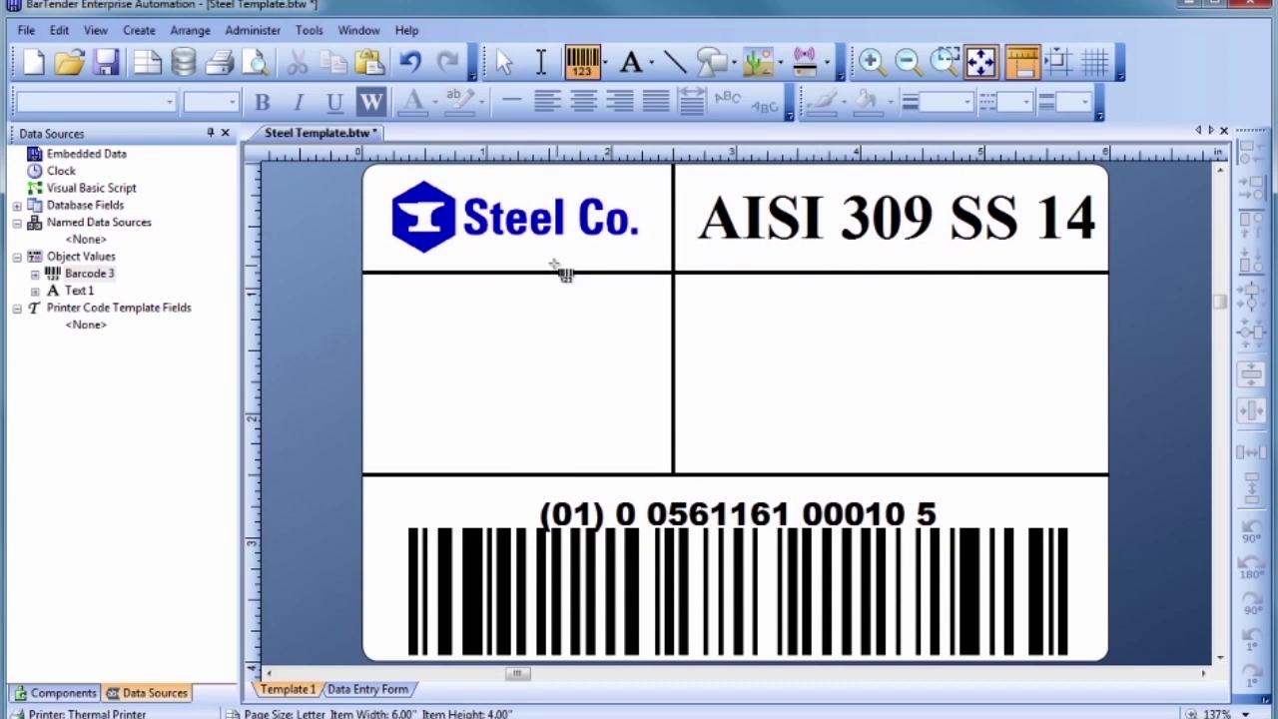
{"action": "left_click", "coordinate": [501, 361]}
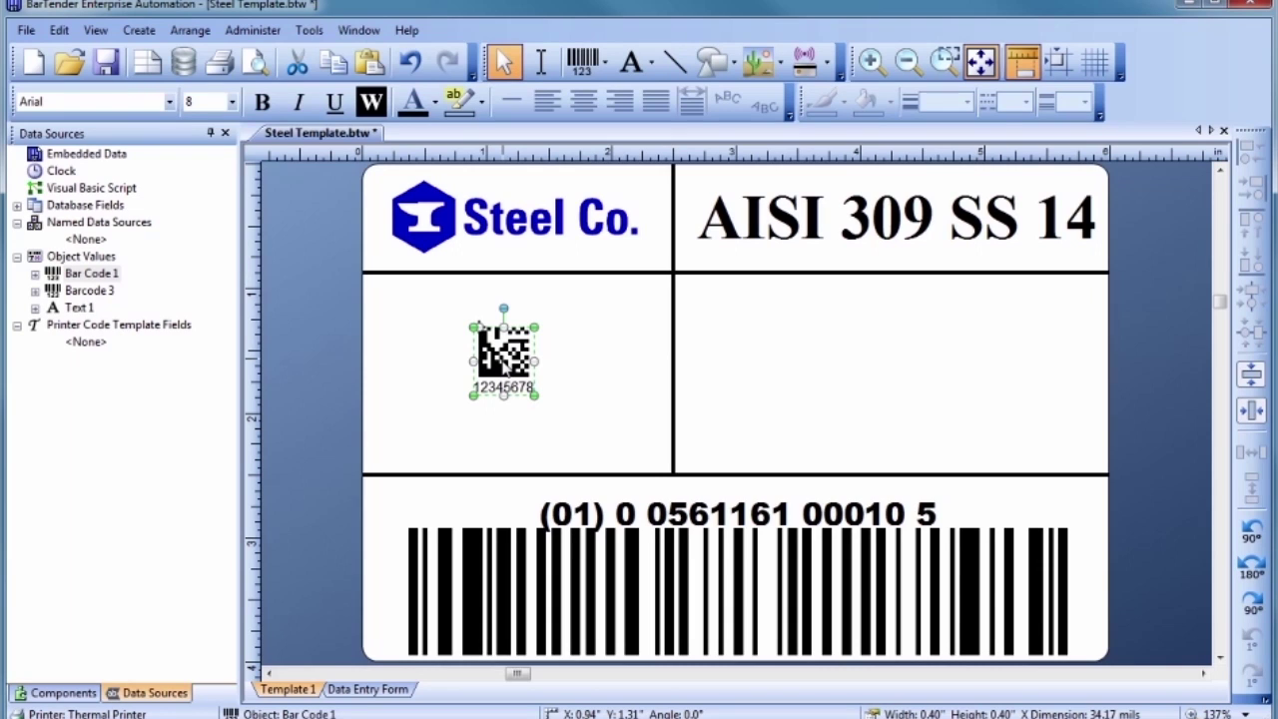
Hide the Data Matrix's human-readable text and change its embedded data to 'AISI 309 SS 14'
{"action": "double_click", "coordinate": [504, 366]}
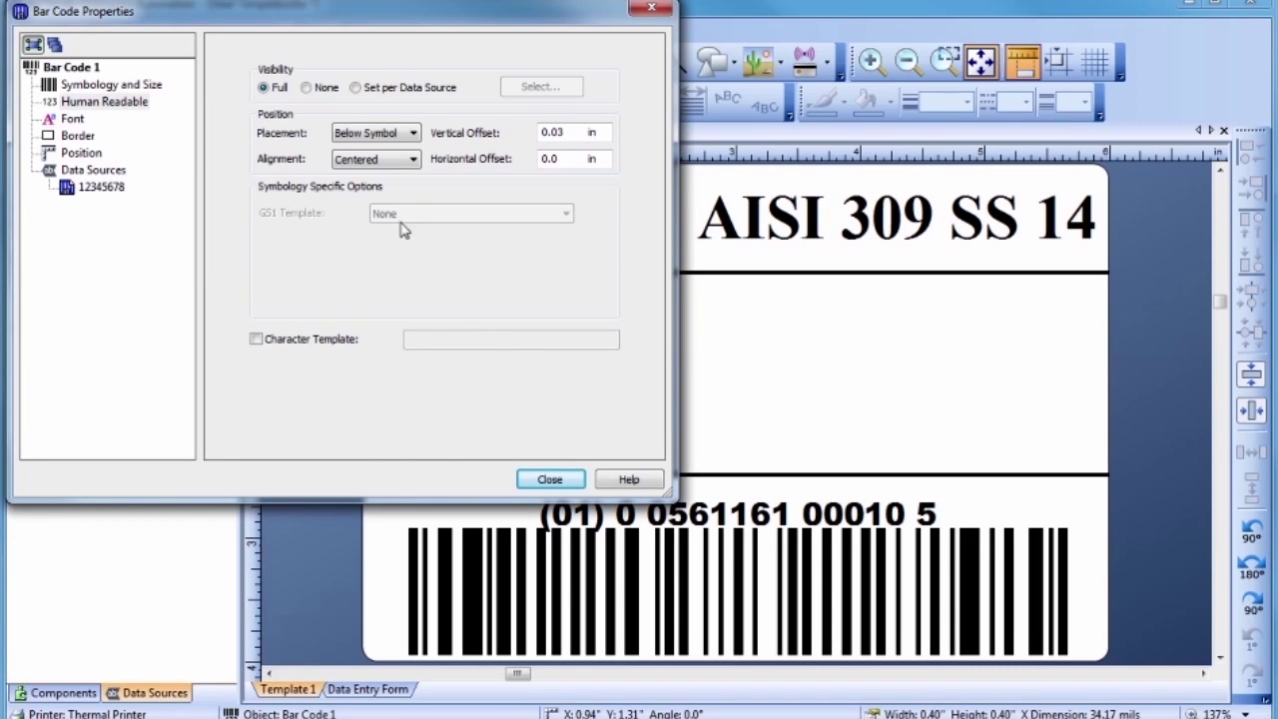
{"action": "left_click", "coordinate": [306, 88]}
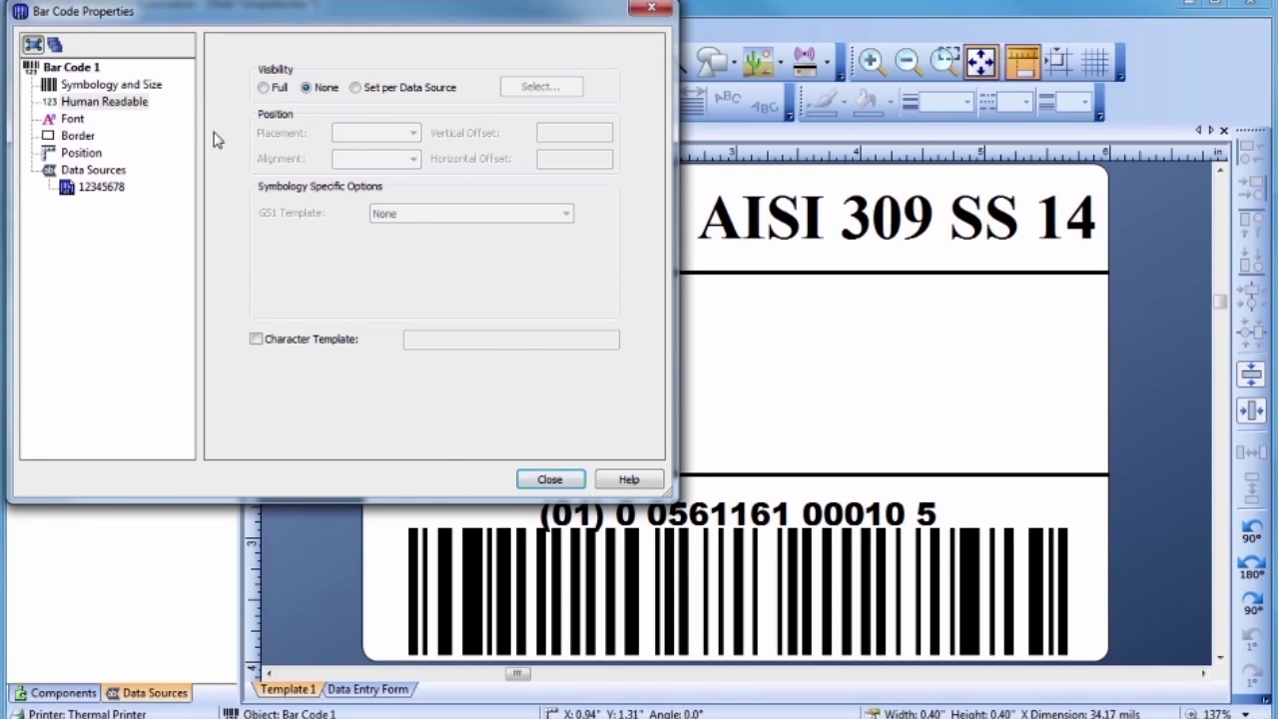
{"action": "left_click", "coordinate": [103, 187]}
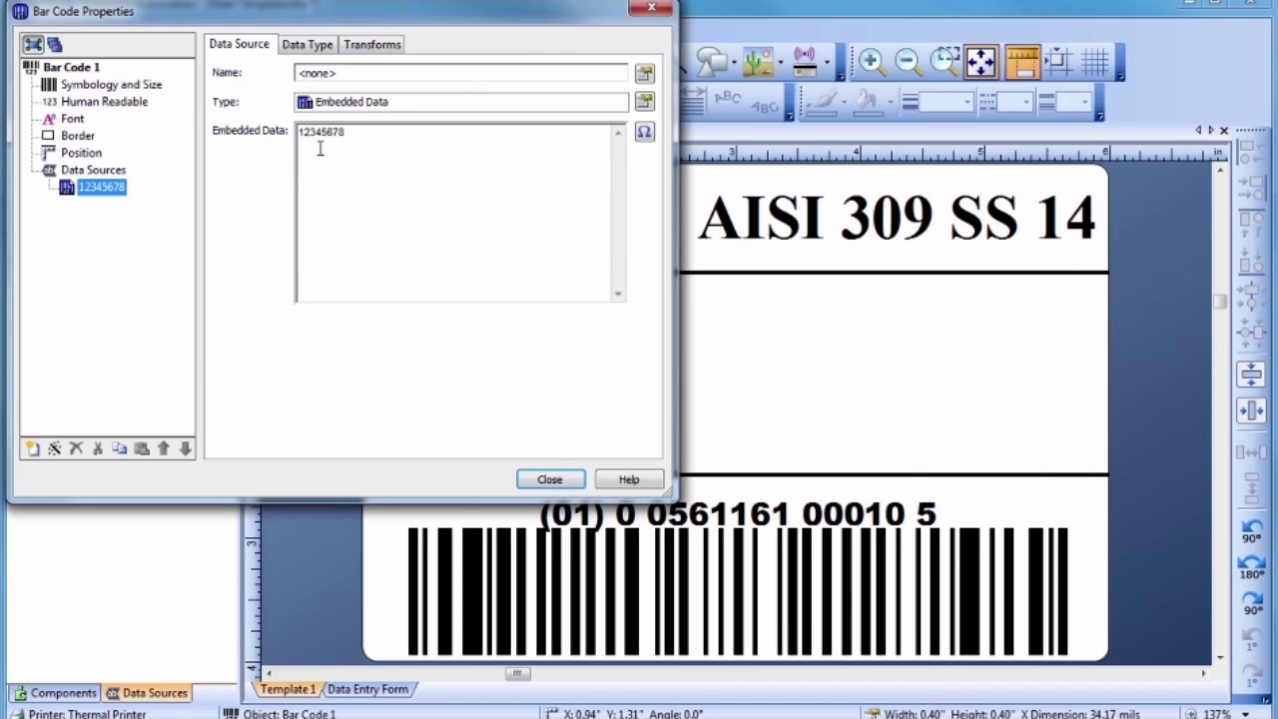
{"action": "left_click_drag", "start_coordinate": [372, 138], "coordinate": [289, 145]}
{"action": "type", "text": "A"}
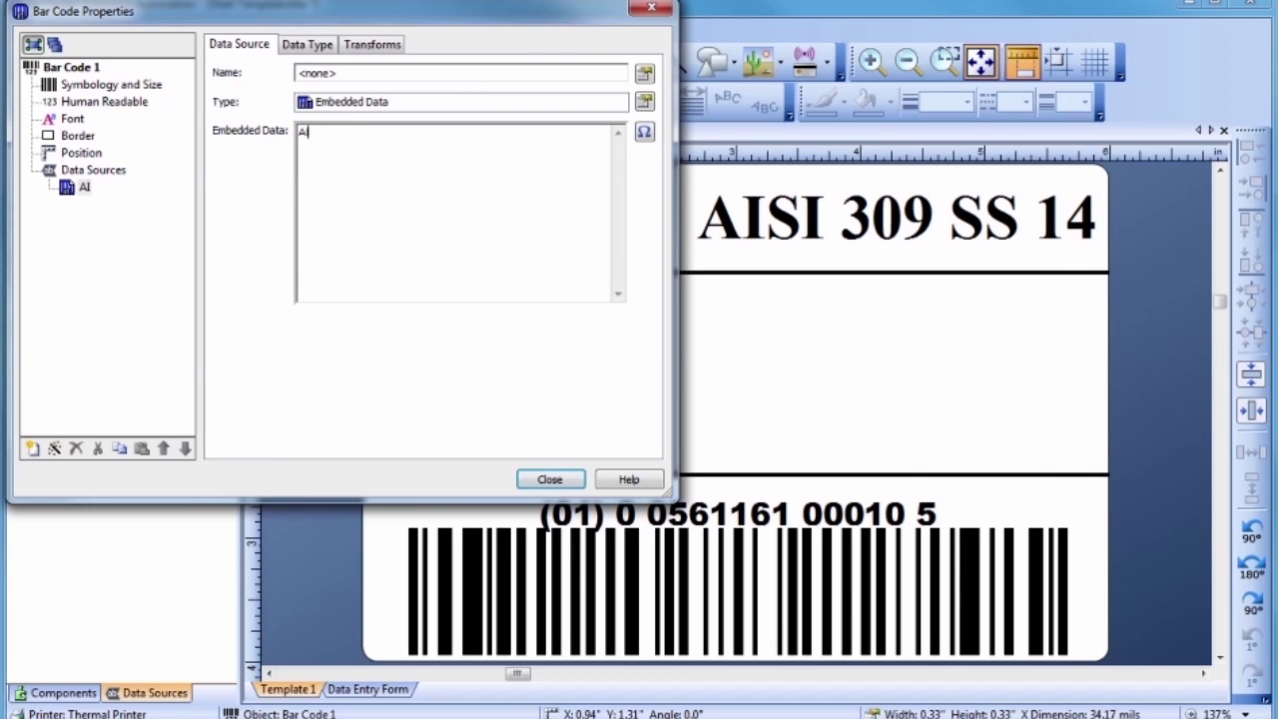
{"action": "type", "text": "ISI 309 SS 1"}
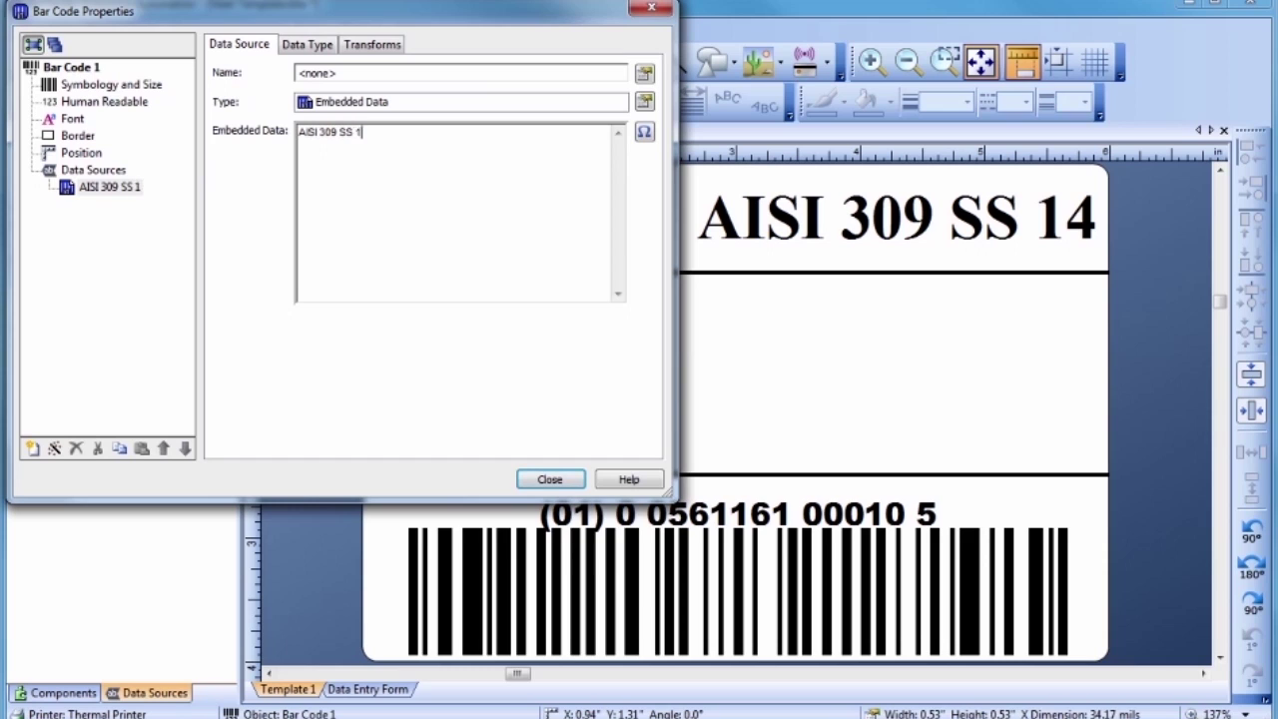
{"action": "type", "text": "4"}
Raise the Data Matrix X dimension to 77.50 mils, about 1.23 inches square
{"action": "left_click", "coordinate": [88, 85]}
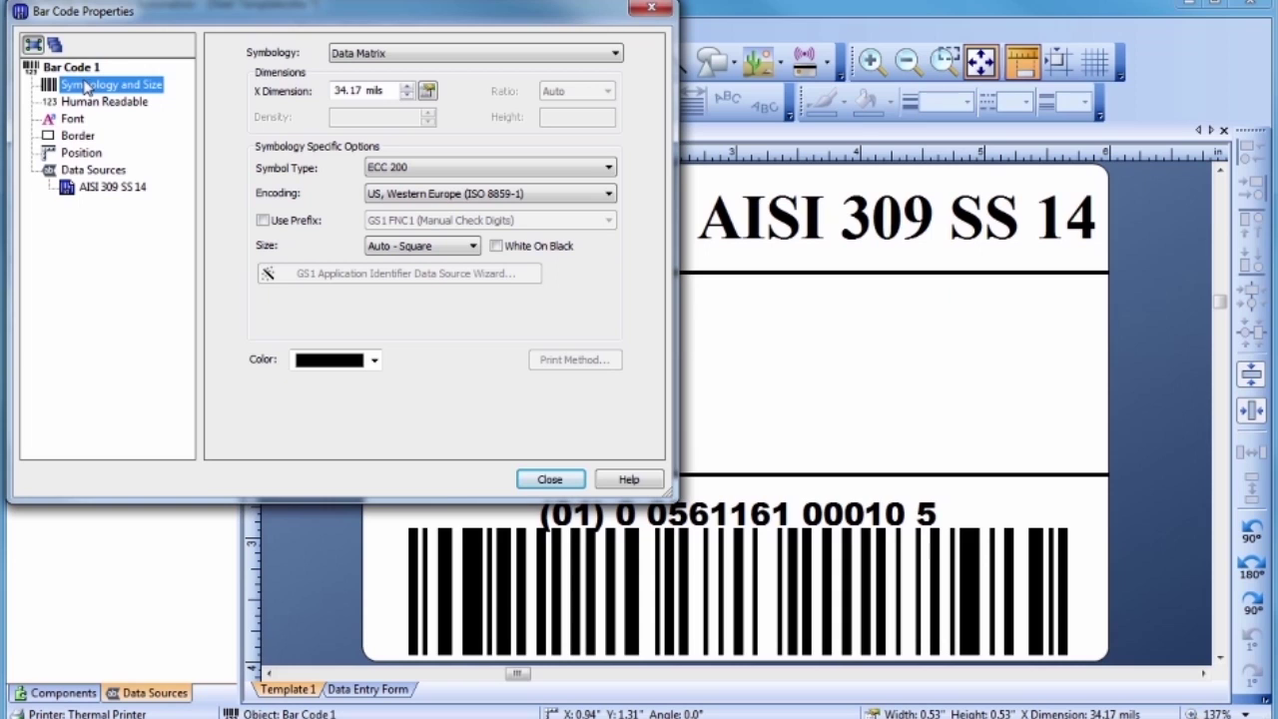
{"action": "left_click", "coordinate": [407, 87]}
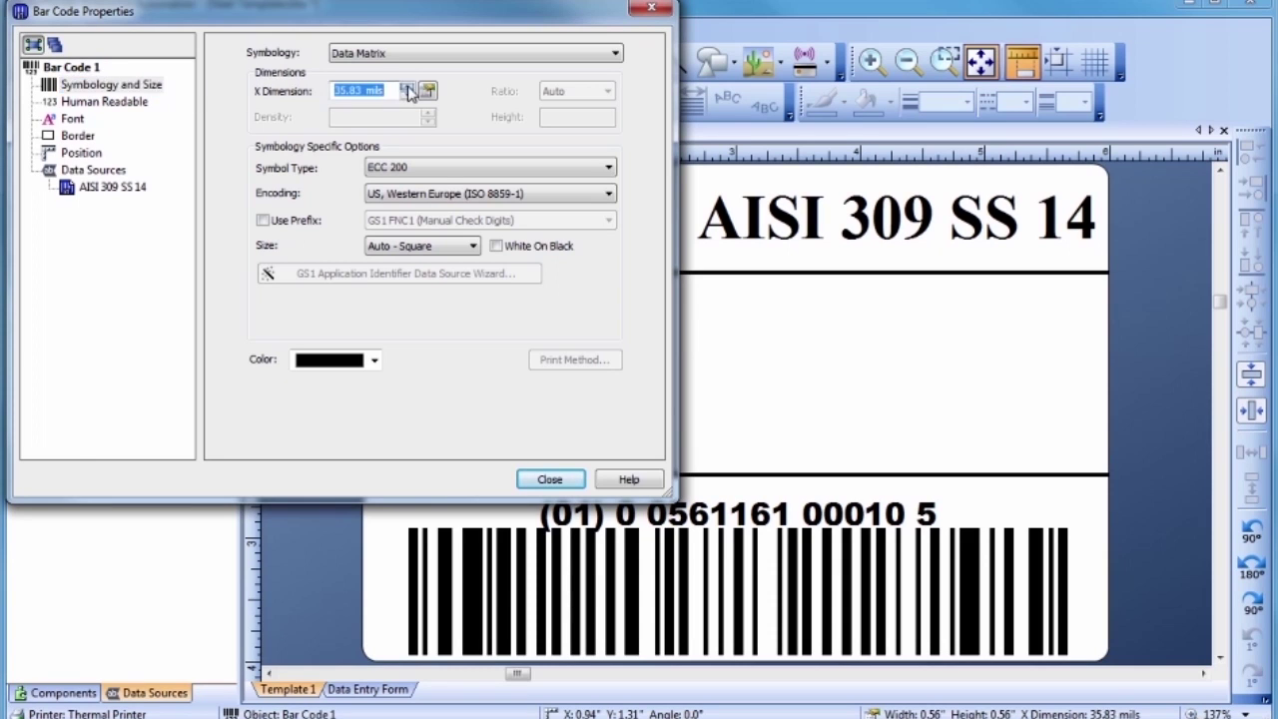
{"action": "left_click", "coordinate": [408, 87]}
{"action": "left_click", "coordinate": [407, 87]}
{"action": "left_click", "coordinate": [550, 480]}
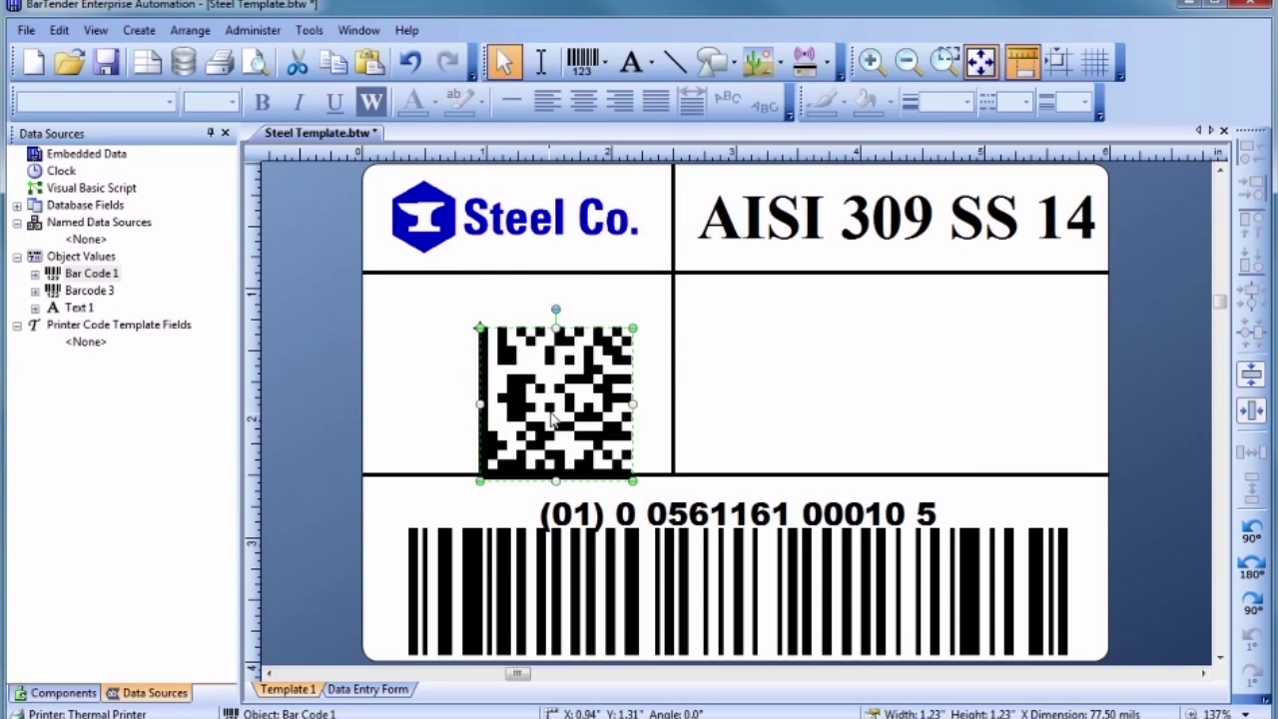
Move the Data Matrix barcode up and left so it sits centred in the middle-left cell
{"action": "left_click_drag", "start_coordinate": [550, 415], "coordinate": [511, 397]}
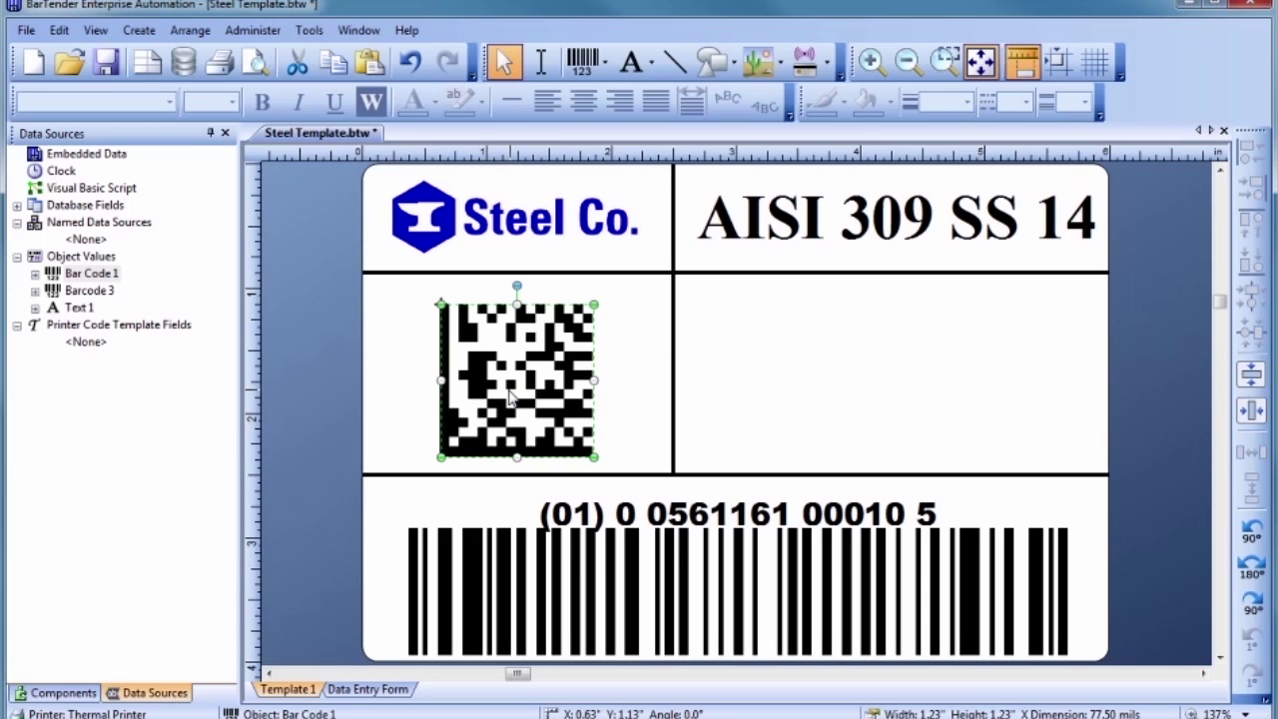
{"action": "left_click", "coordinate": [627, 391]}
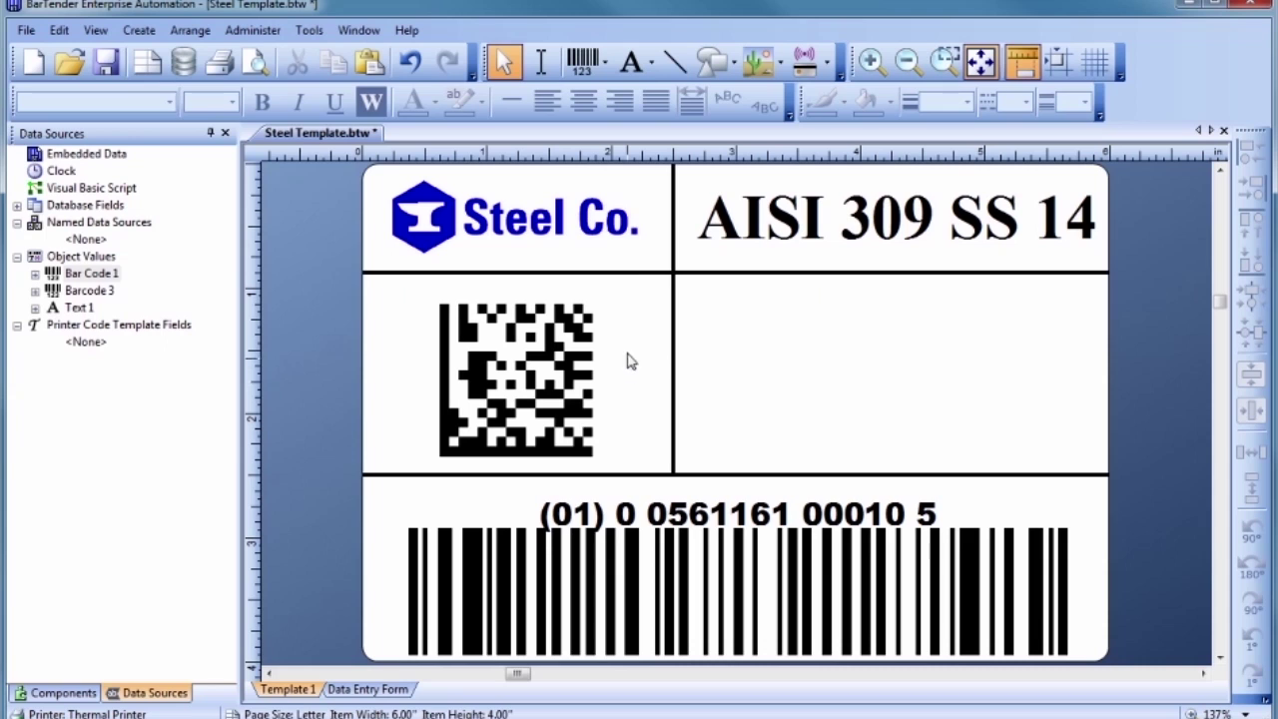
{"action": "left_click", "coordinate": [634, 66]}
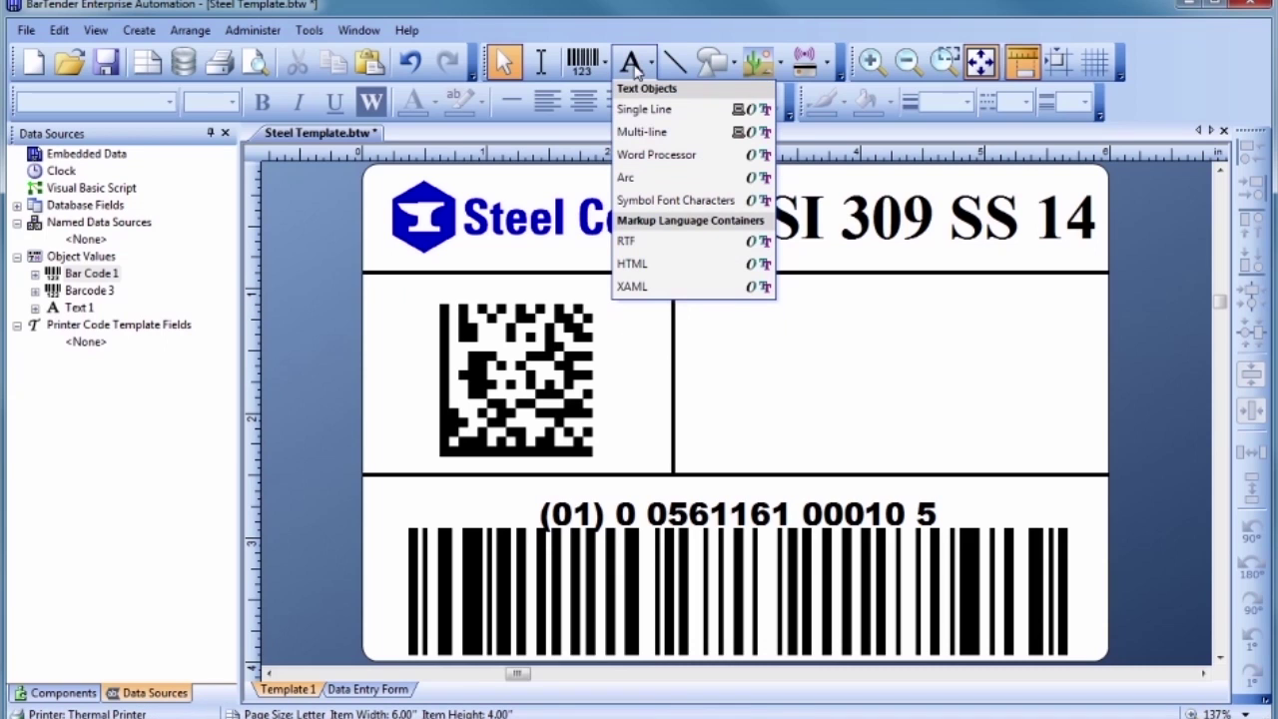
{"action": "left_click", "coordinate": [643, 109]}
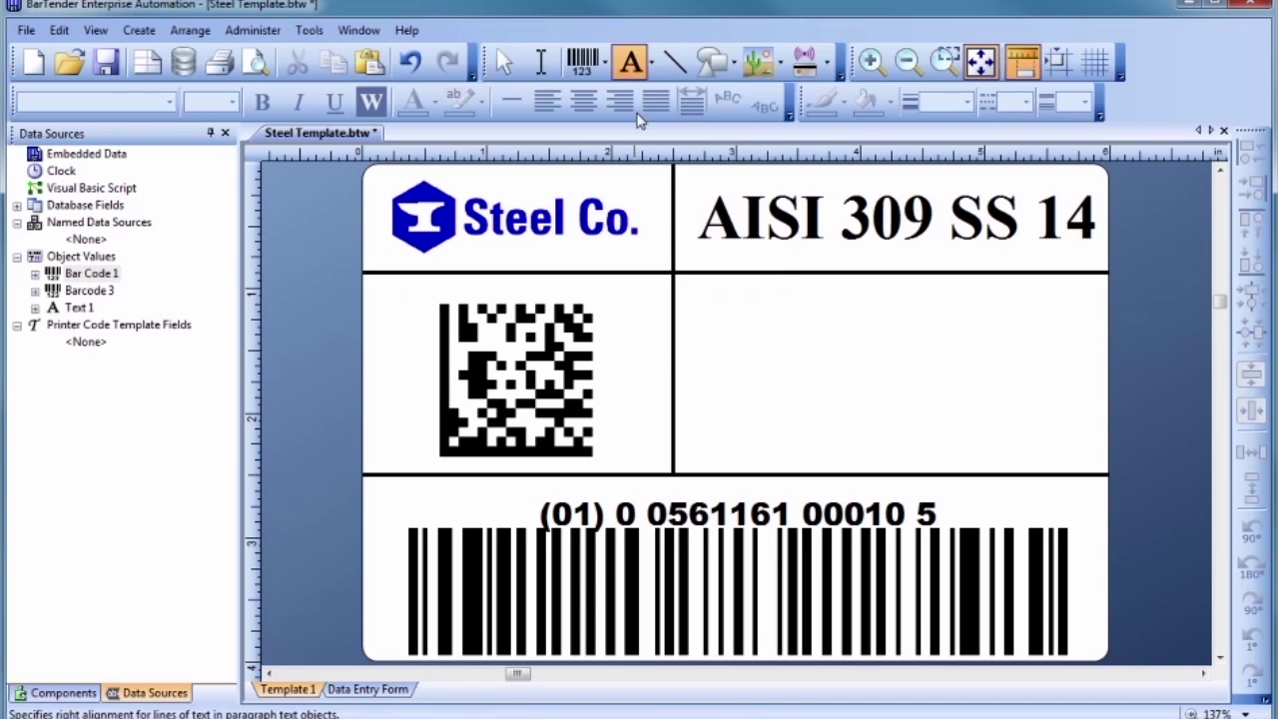
{"action": "left_click", "coordinate": [761, 330]}
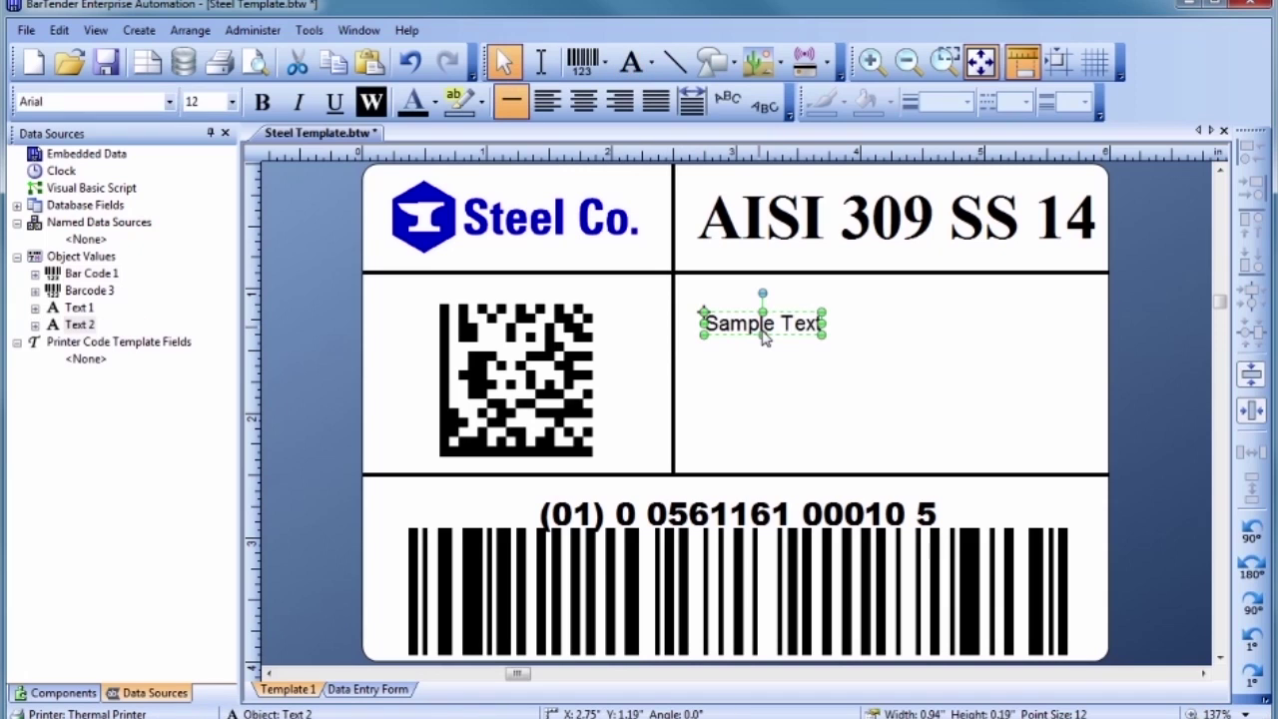
{"action": "double_click", "coordinate": [763, 337]}
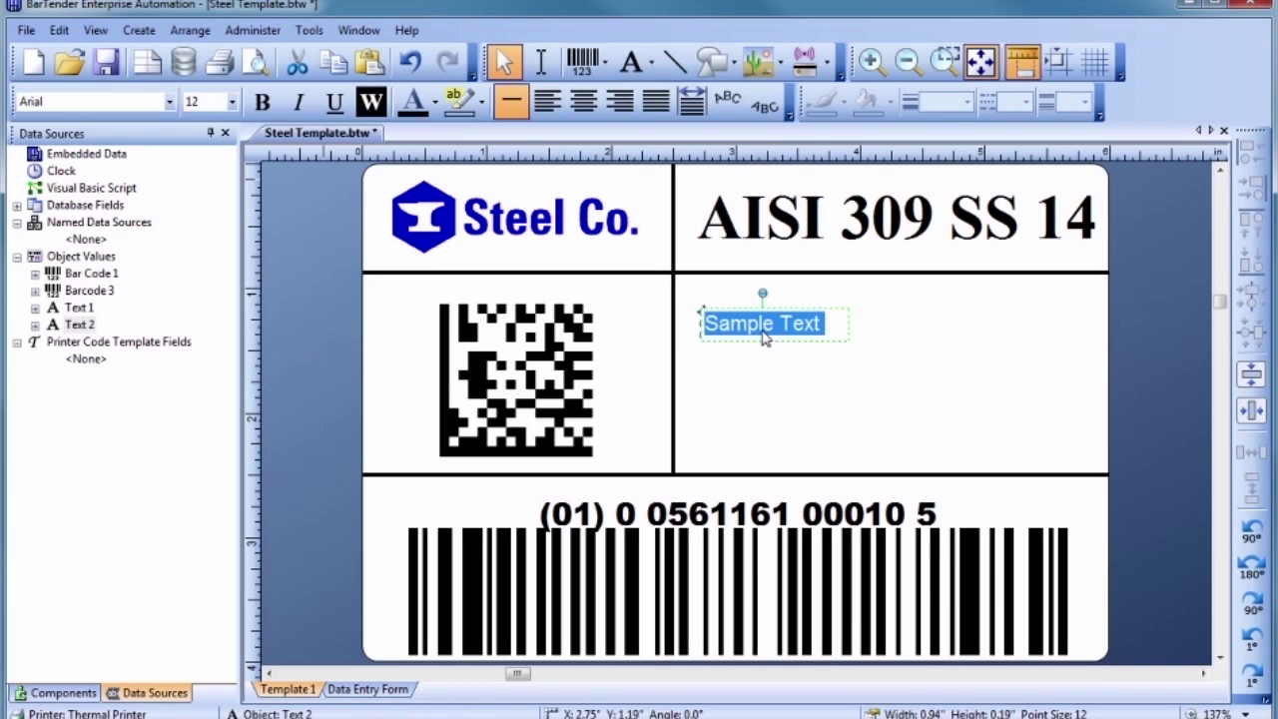
{"action": "type", "text": "PO: "}
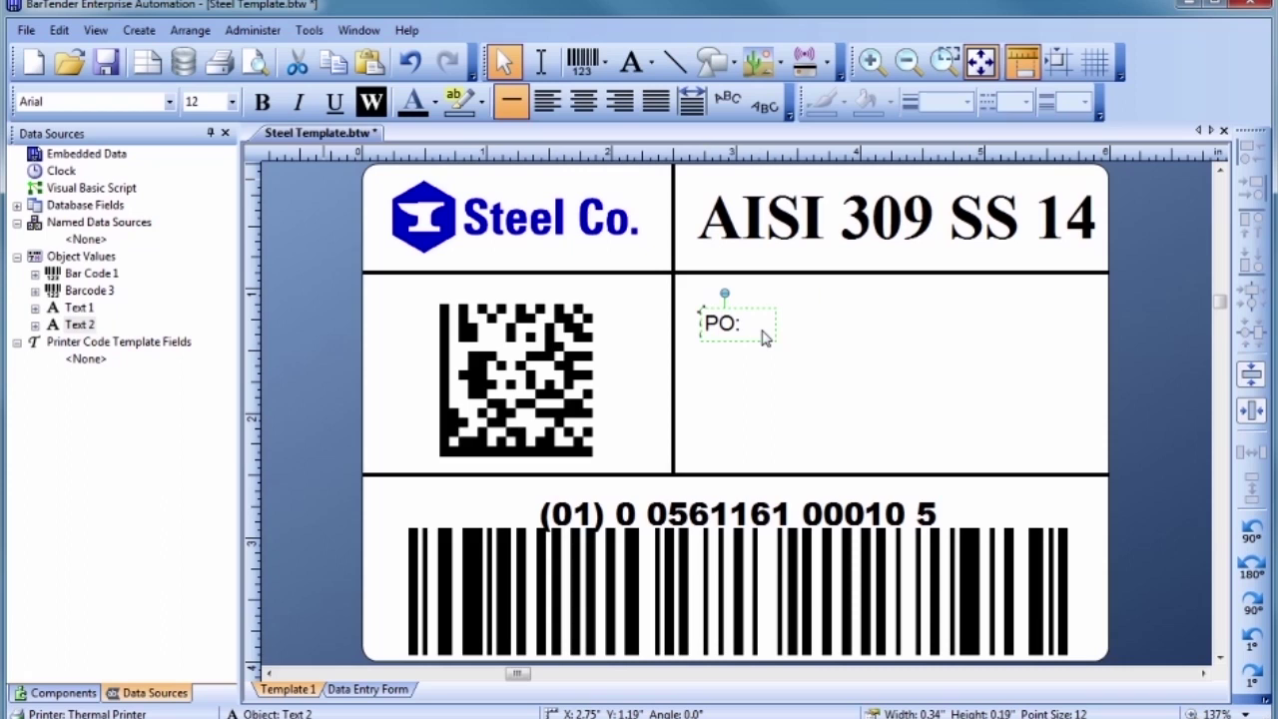
{"action": "type", "text": "043312"}
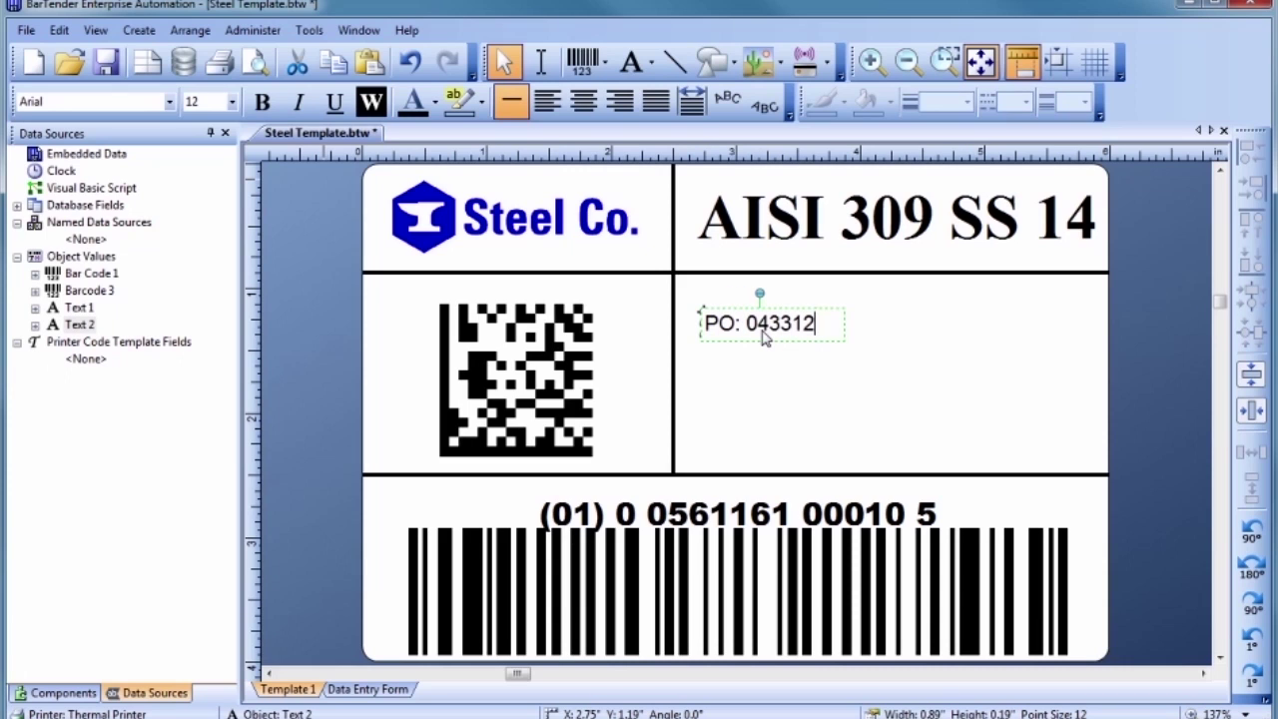
{"action": "type", "text": "4568"}
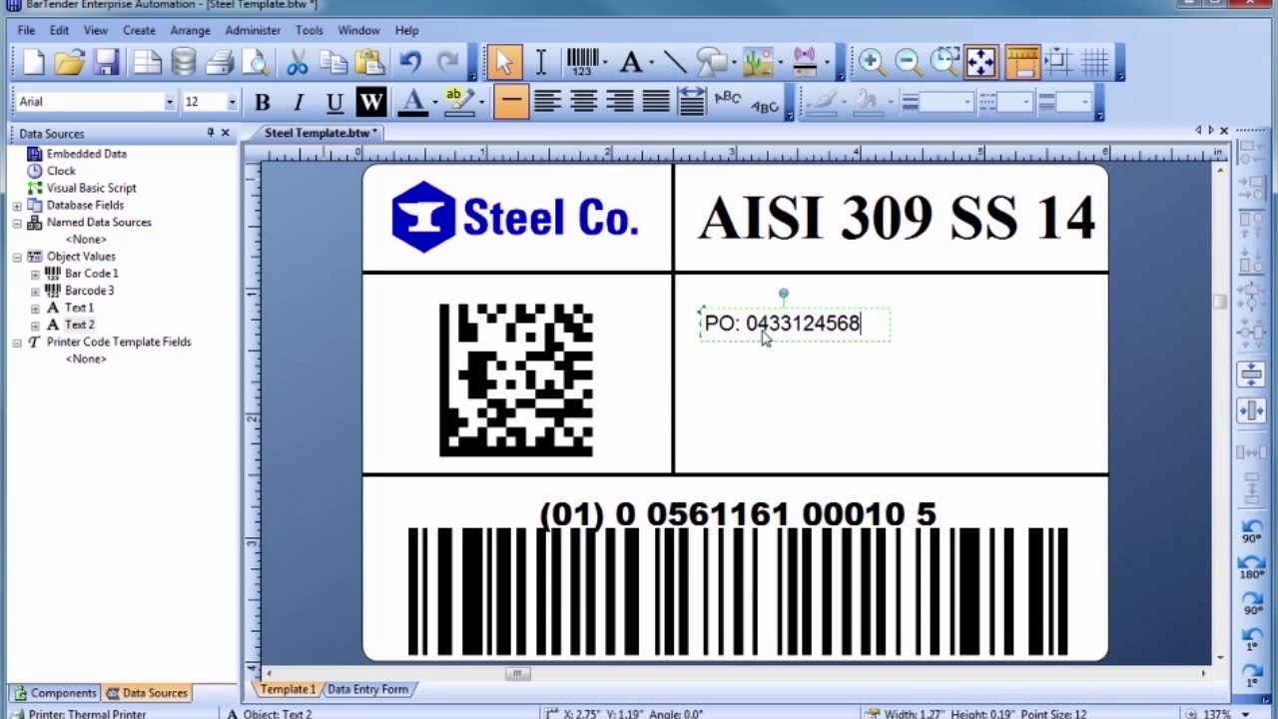
{"action": "key", "text": "Escape"}
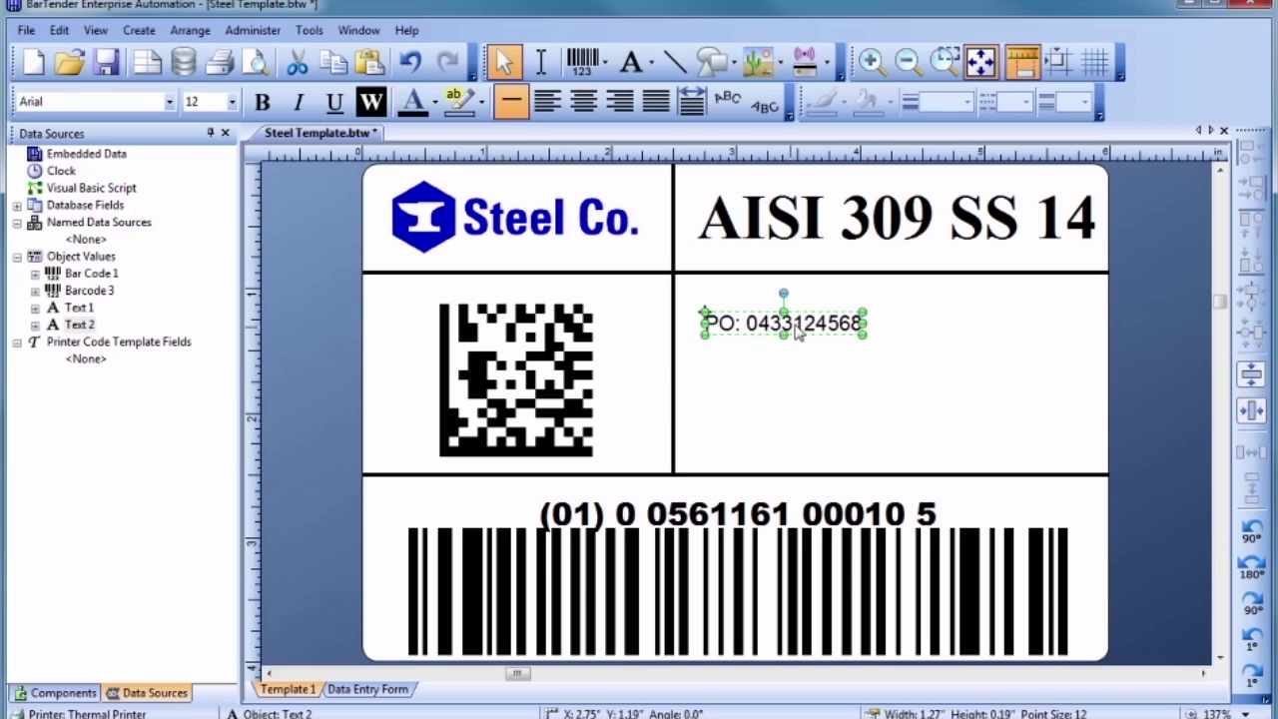
{"action": "left_click_drag", "start_coordinate": [865, 310], "coordinate": [1061, 282]}
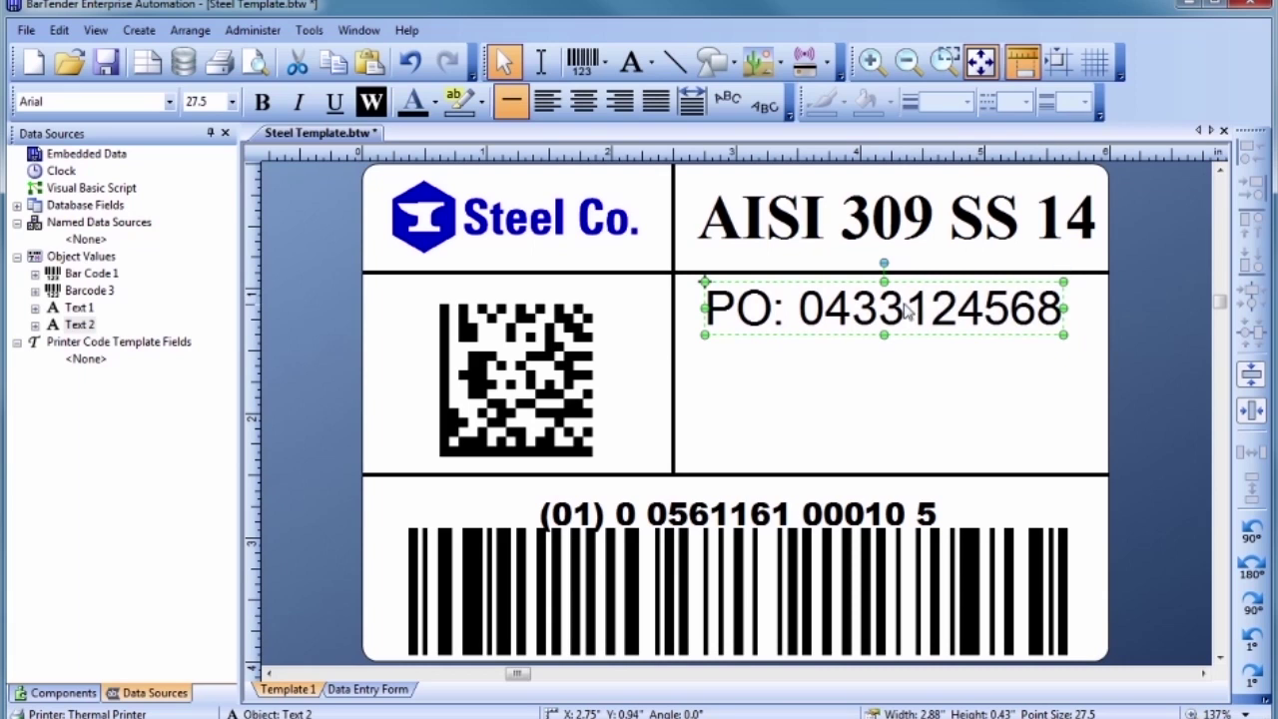
{"action": "left_click_drag", "start_coordinate": [880, 307], "coordinate": [890, 310]}
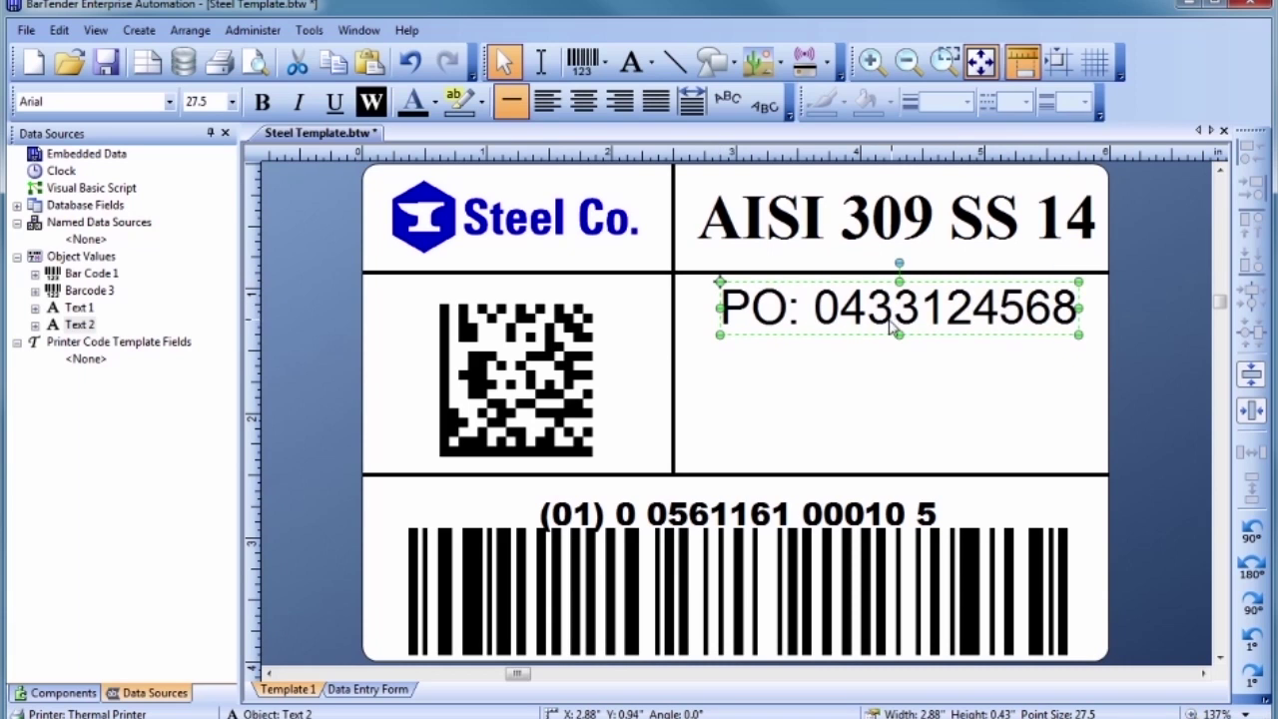
Add a single-line 'GTIN' caption above the barcode in the section's top-left corner
{"action": "left_click", "coordinate": [891, 370]}
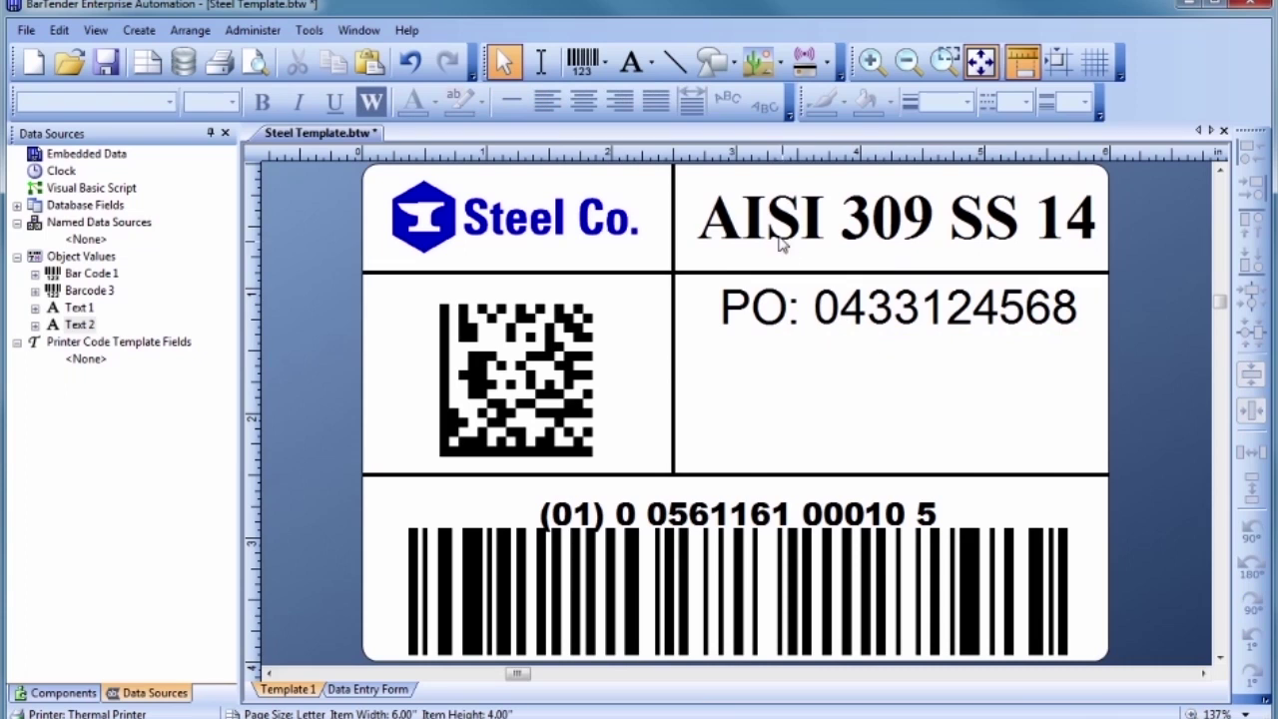
{"action": "left_click", "coordinate": [633, 68]}
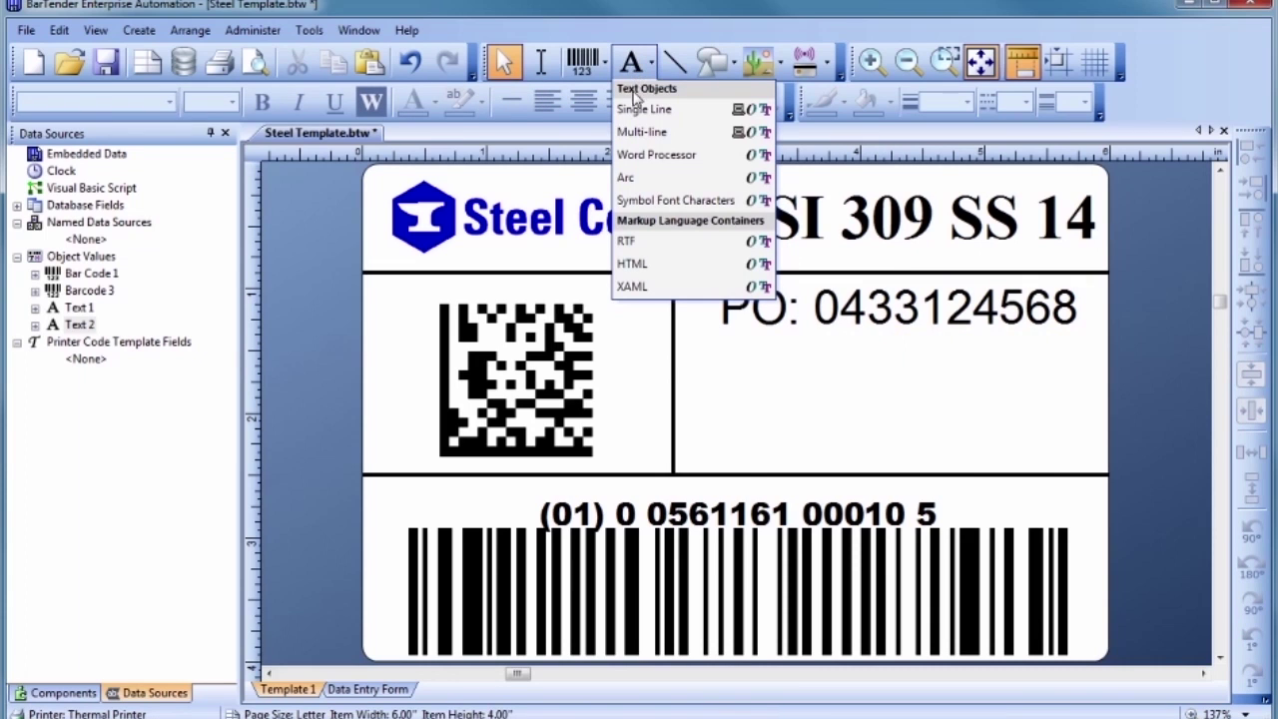
{"action": "left_click", "coordinate": [633, 108]}
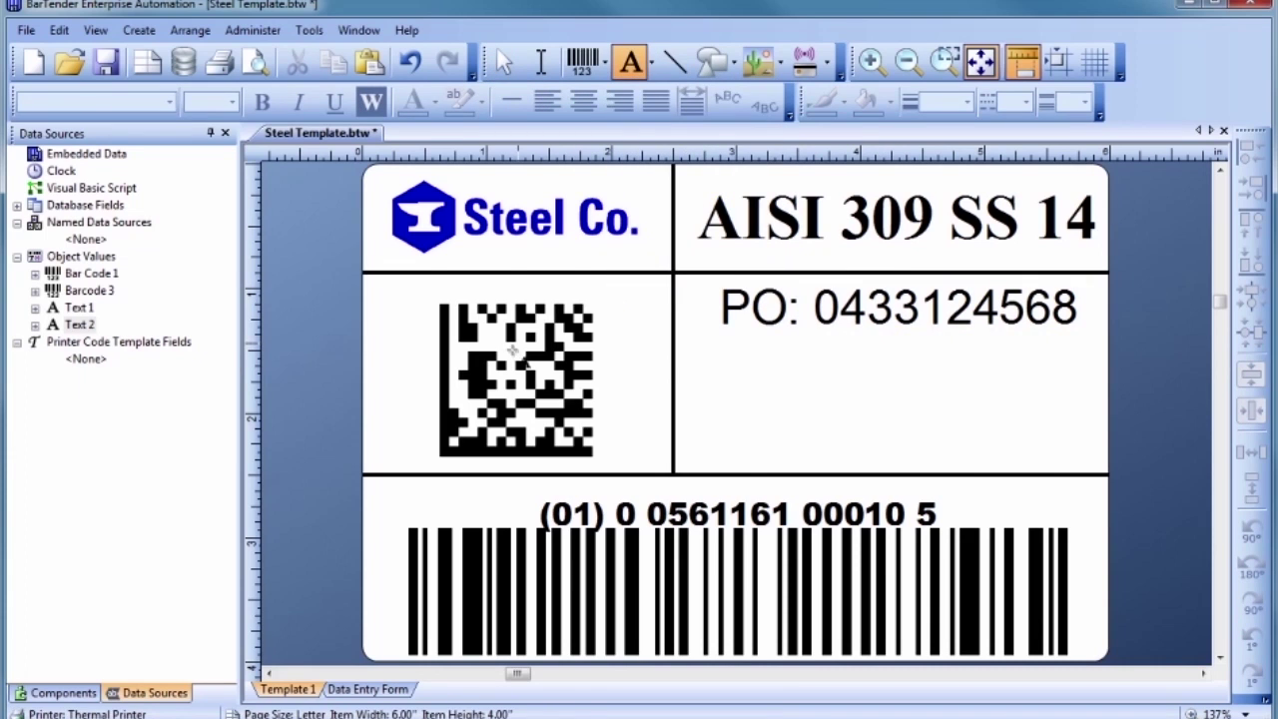
{"action": "left_click", "coordinate": [437, 502]}
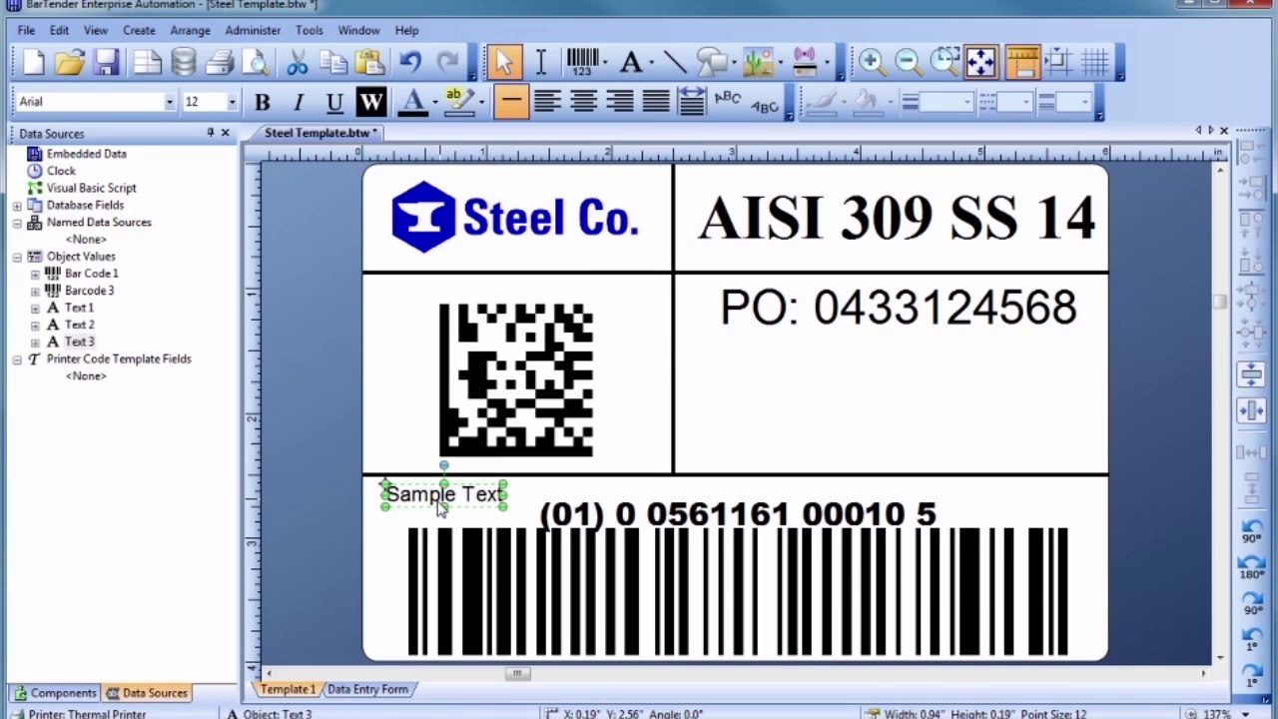
{"action": "double_click", "coordinate": [439, 506]}
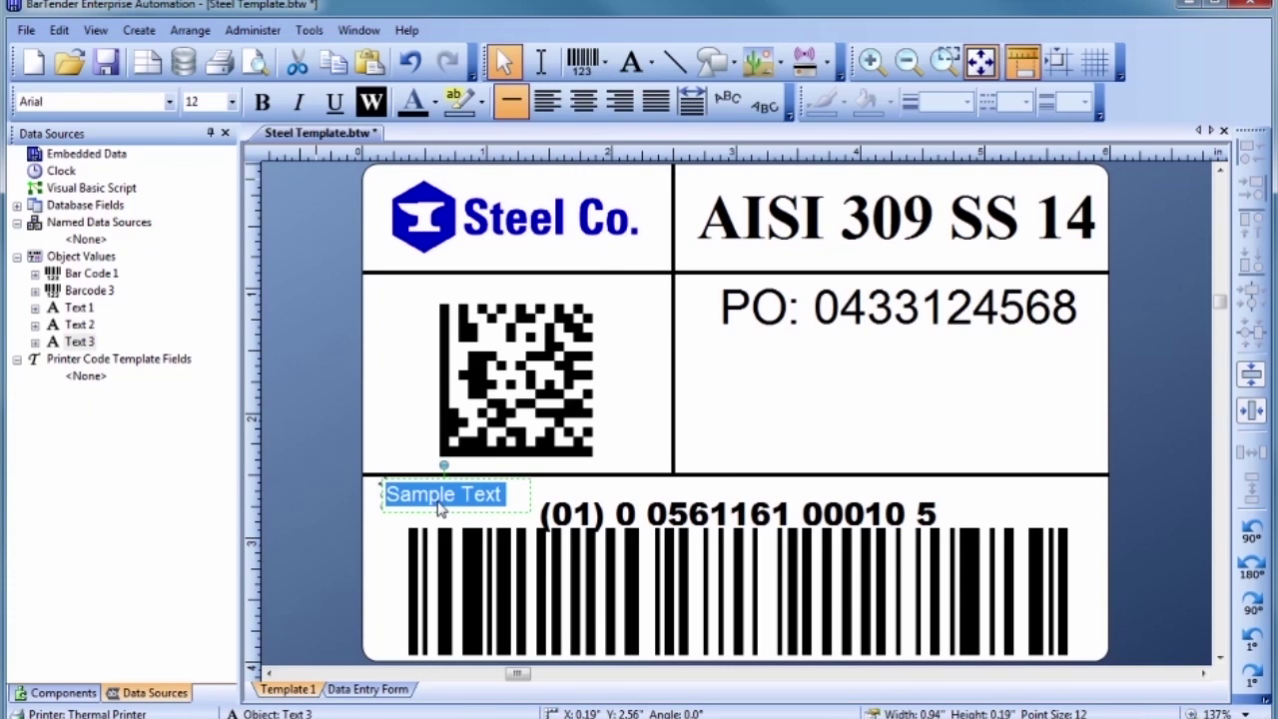
{"action": "type", "text": "GTIN"}
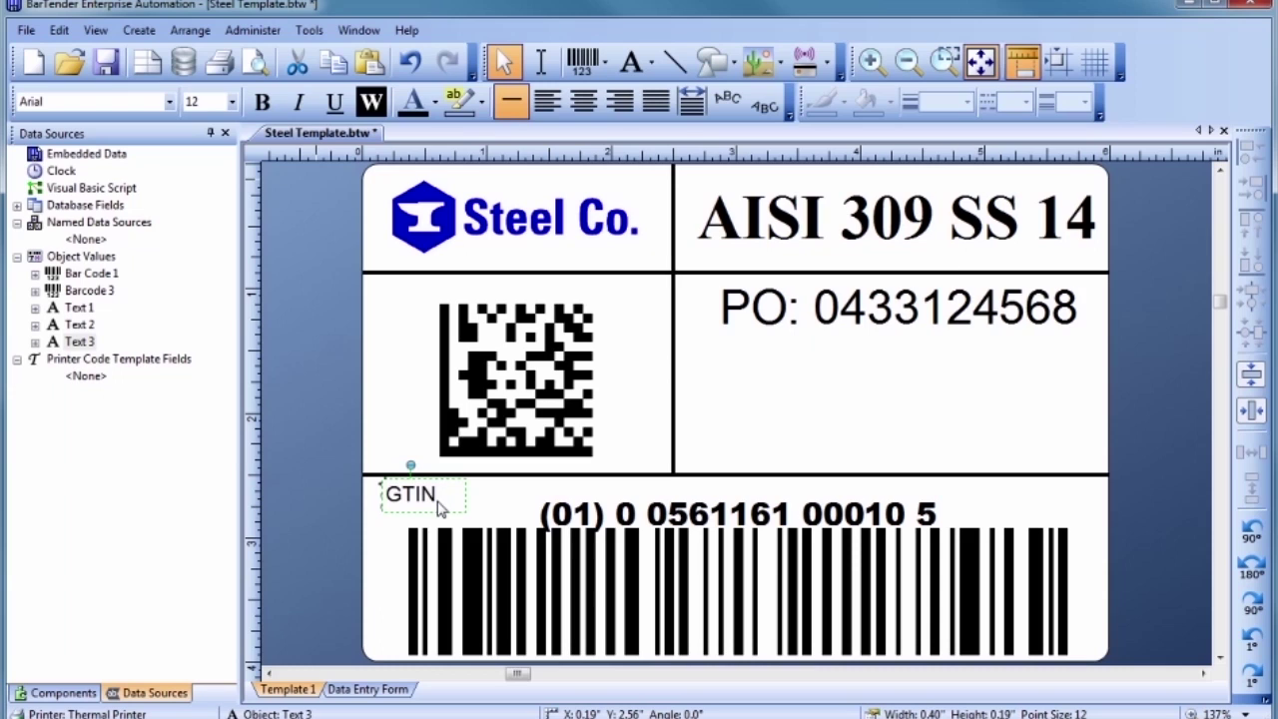
{"action": "key", "text": "Escape"}
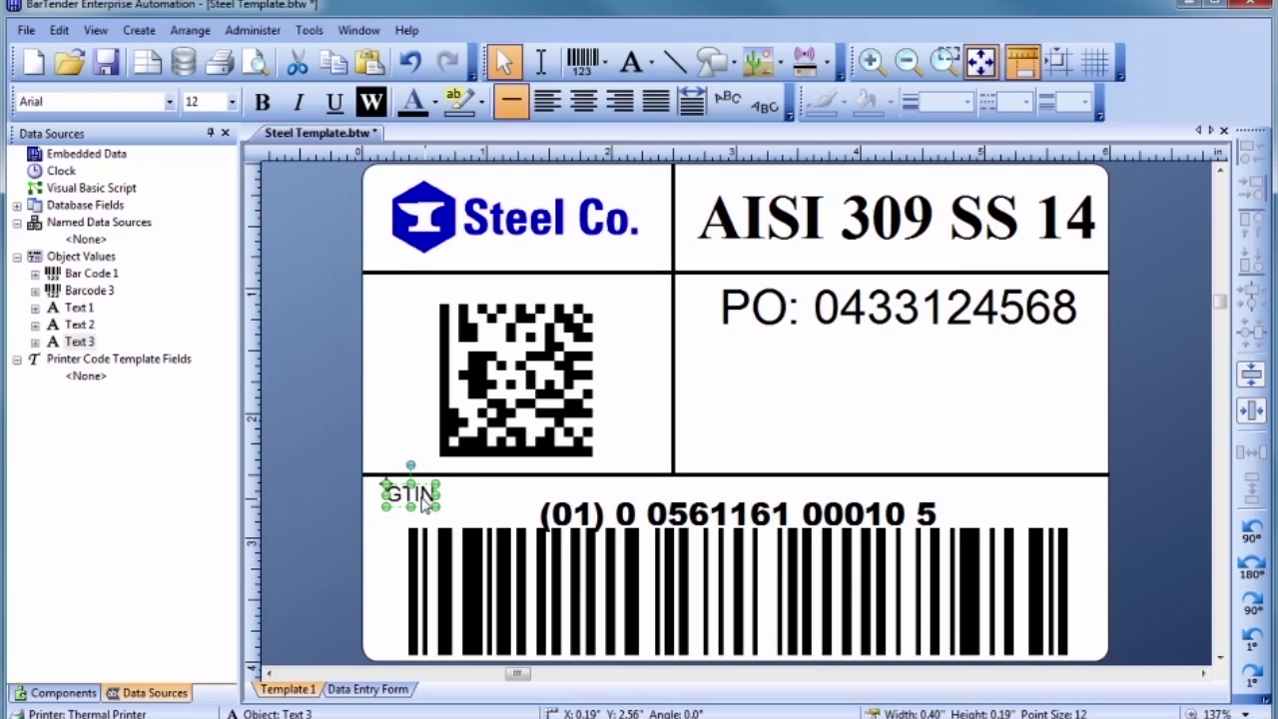
{"action": "left_click_drag", "start_coordinate": [419, 491], "coordinate": [401, 486]}
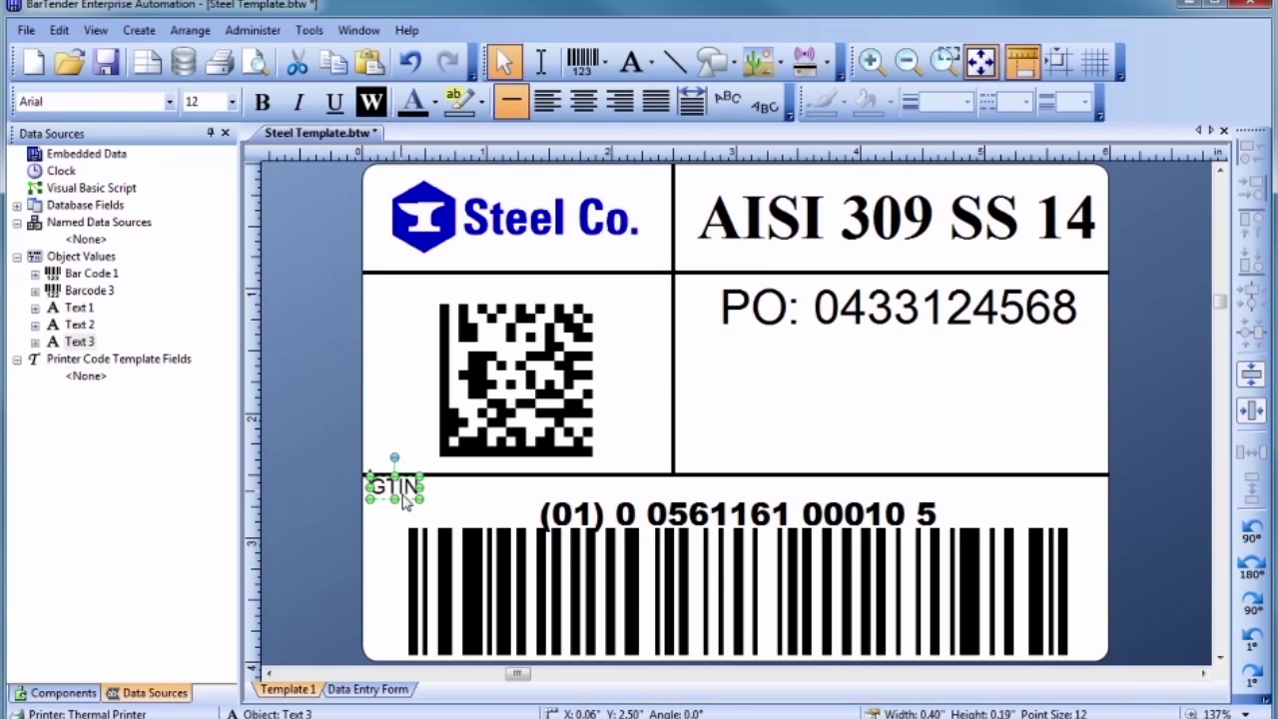
Copy the GTIN caption to the Data Matrix cell's top-left and reword it 'PRODUCT INFO'
{"action": "left_click_drag", "start_coordinate": [404, 501], "coordinate": [406, 298]}
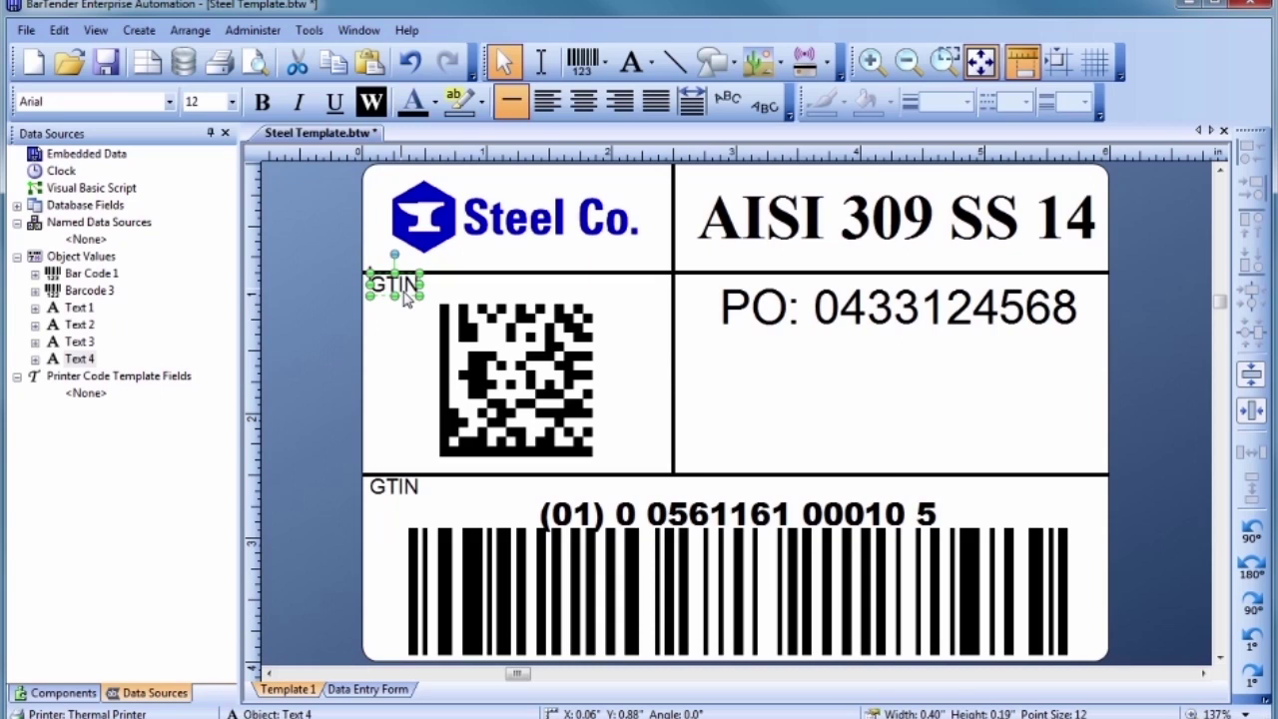
{"action": "double_click", "coordinate": [404, 297]}
{"action": "type", "text": "PRO"}
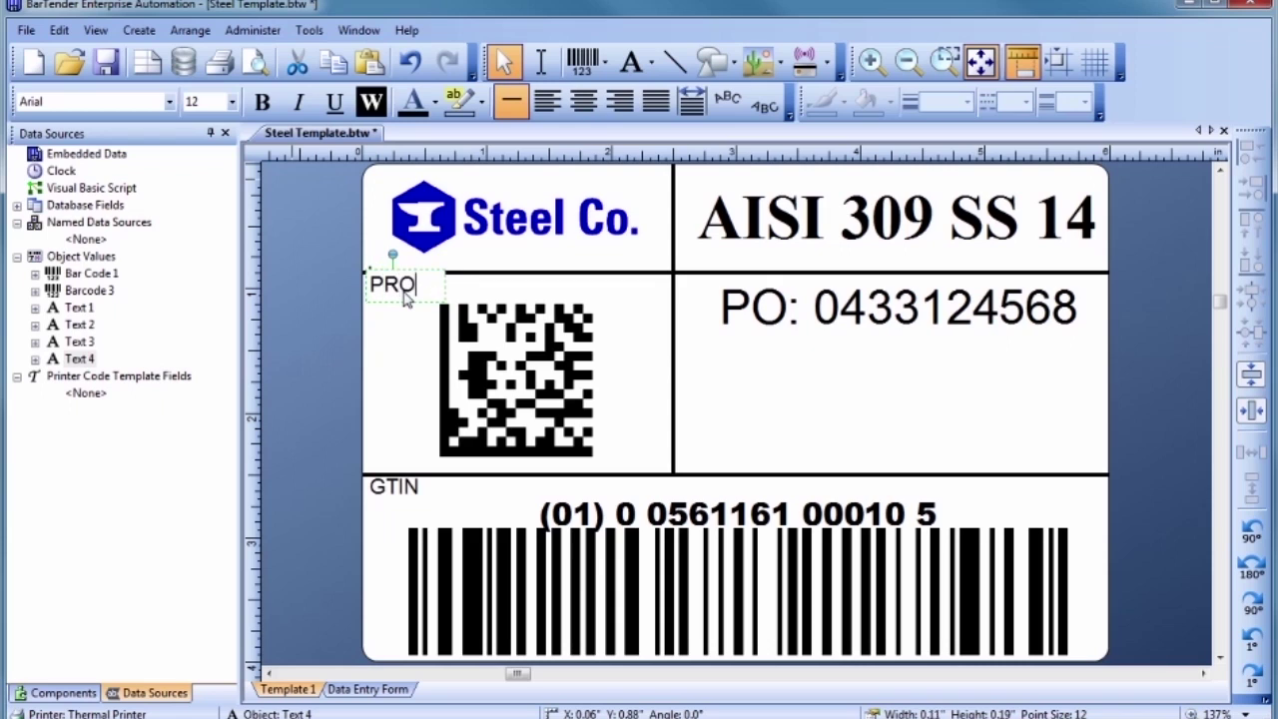
{"action": "type", "text": "DUCT INFO"}
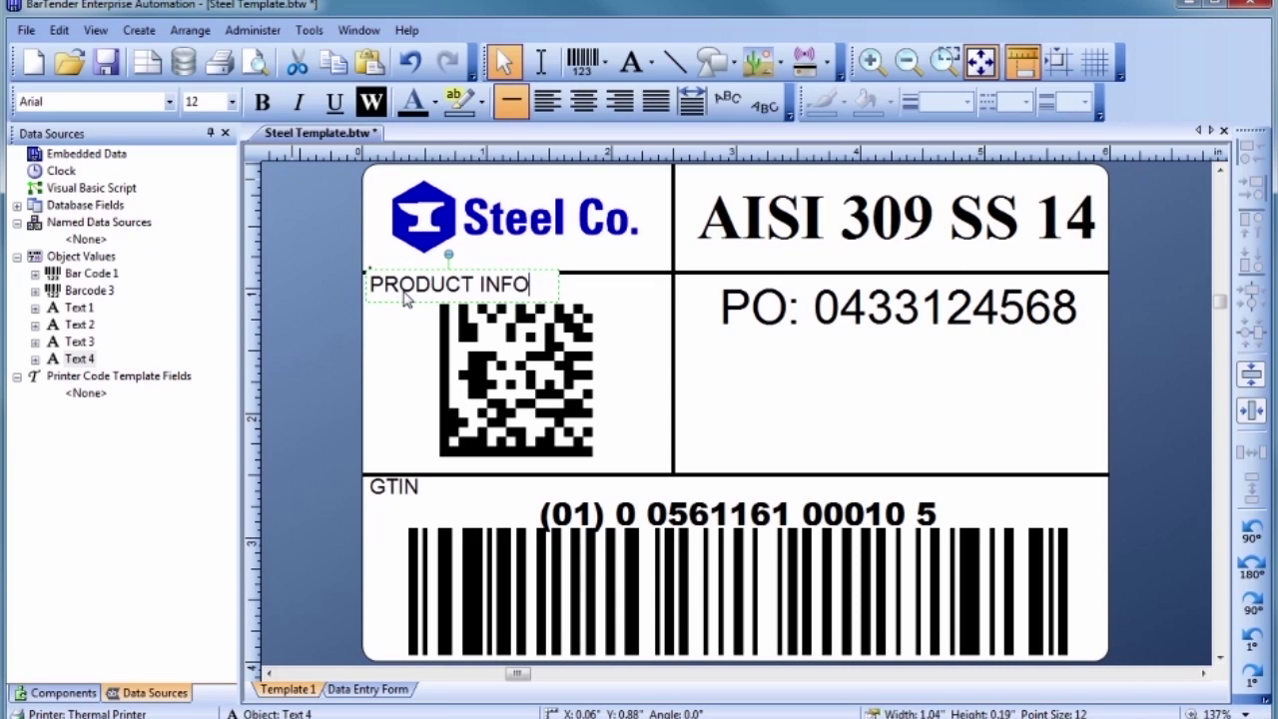
{"action": "key", "text": "Escape"}
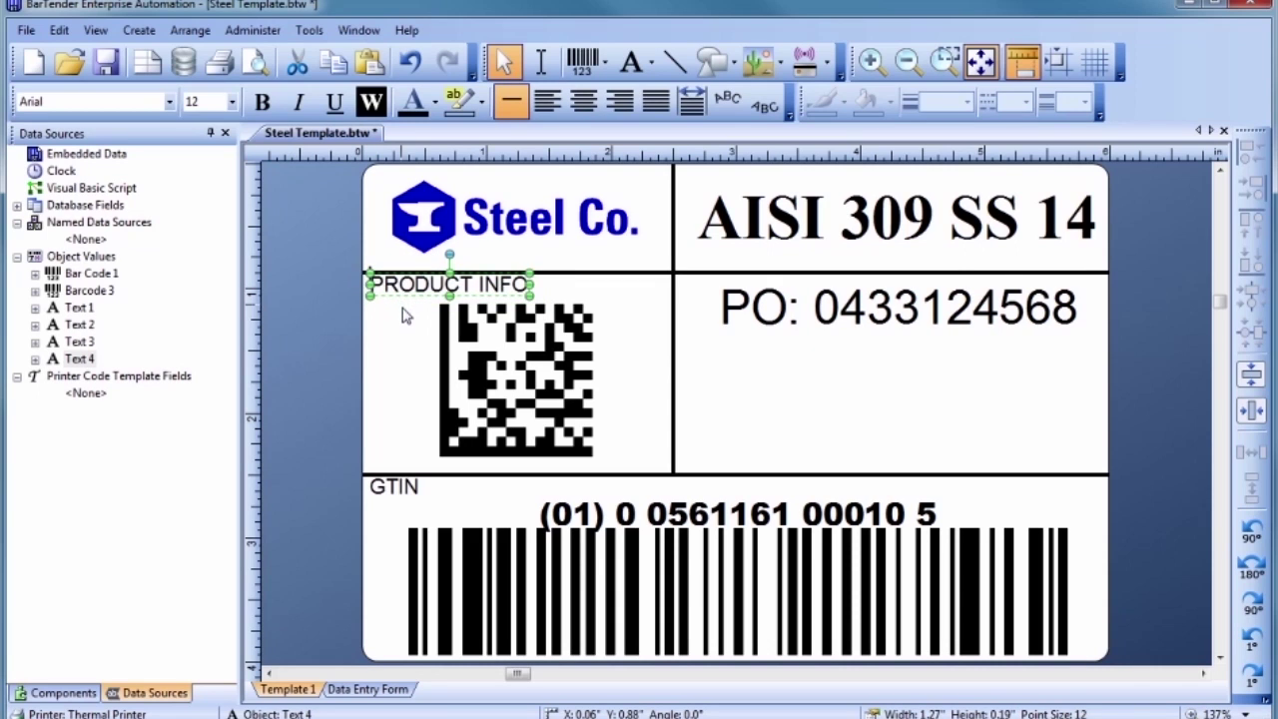
{"action": "left_click", "coordinate": [404, 333]}
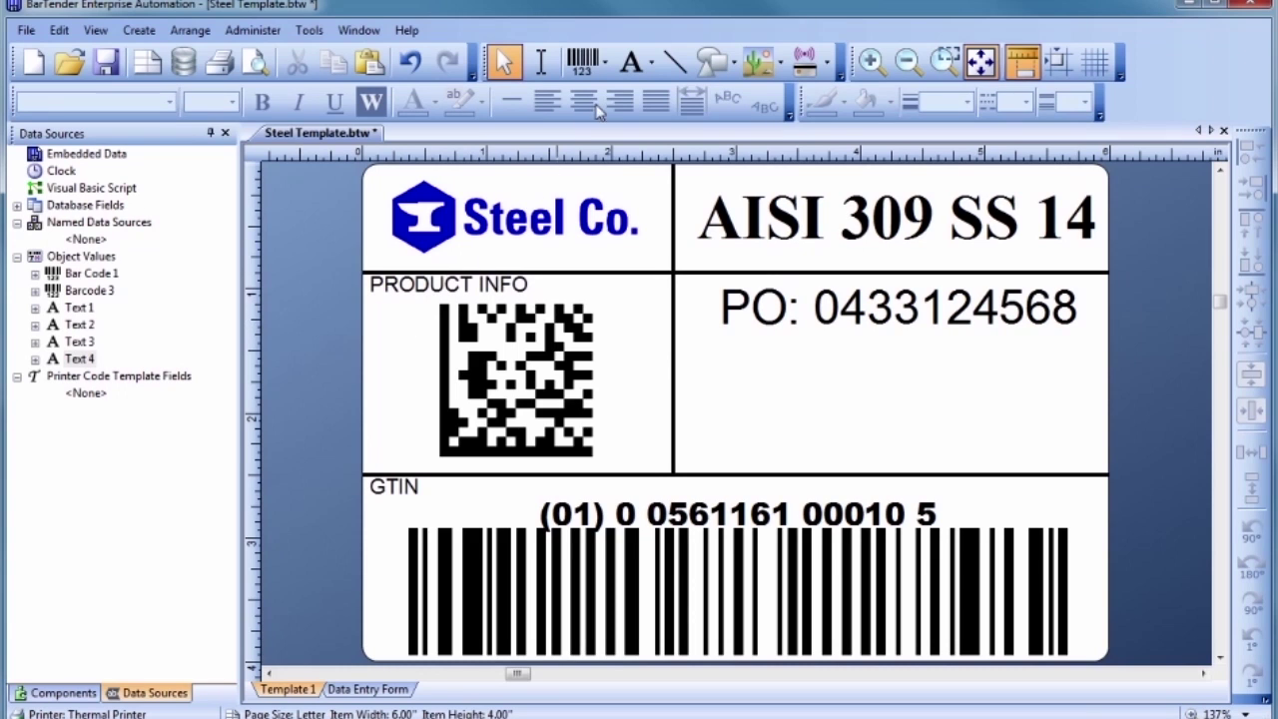
Insert the recycling-font 'the recycled material' steel symbol below the PO number, enlarged and nudged left
{"action": "left_click", "coordinate": [631, 64]}
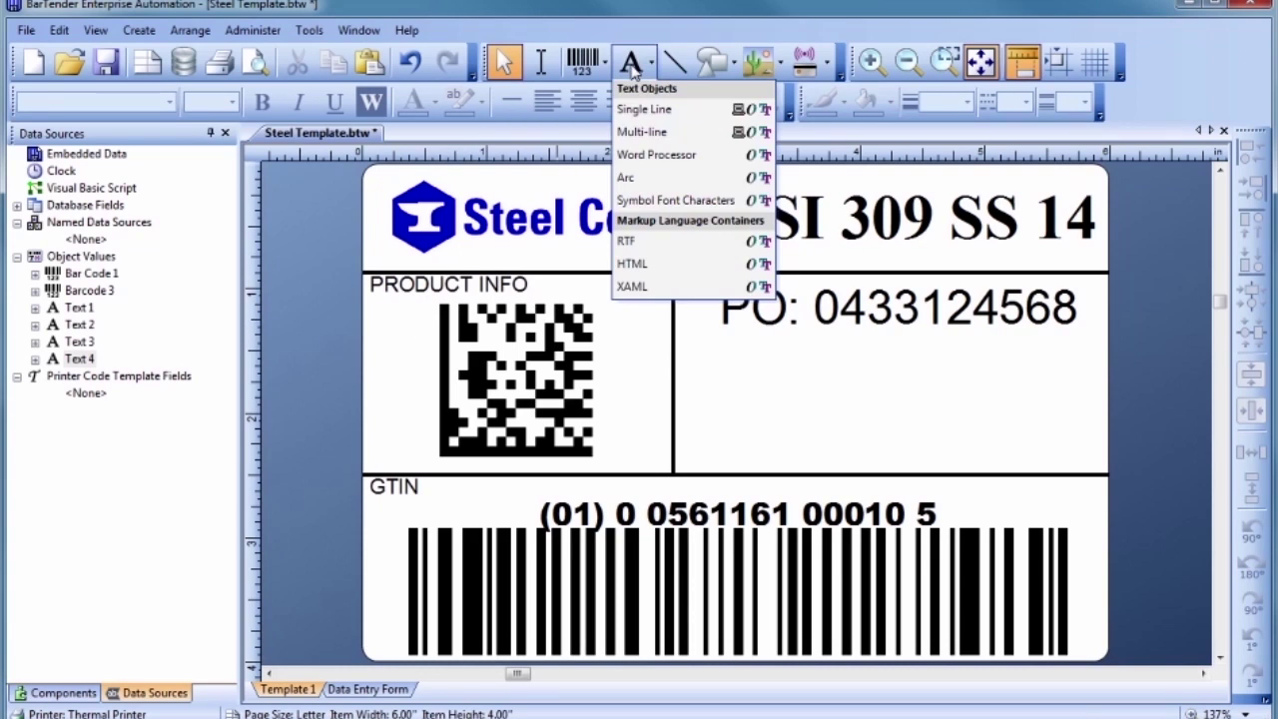
{"action": "left_click", "coordinate": [642, 202]}
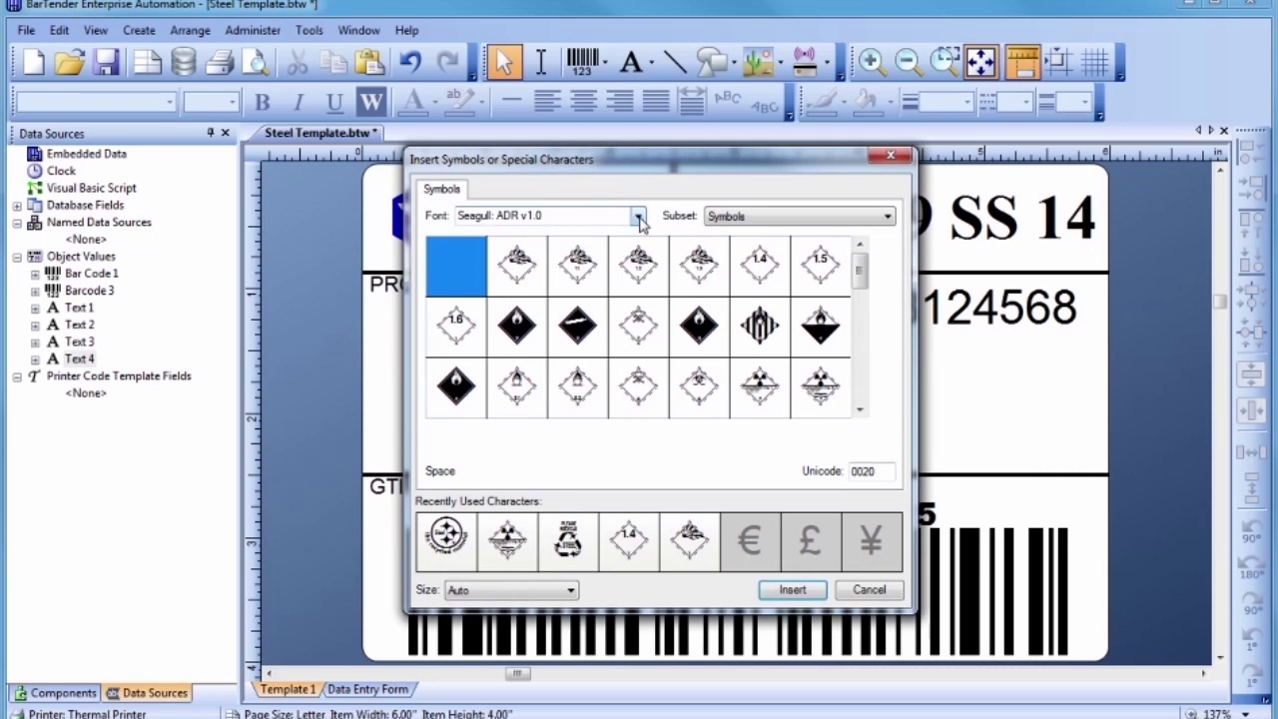
{"action": "left_click", "coordinate": [639, 217]}
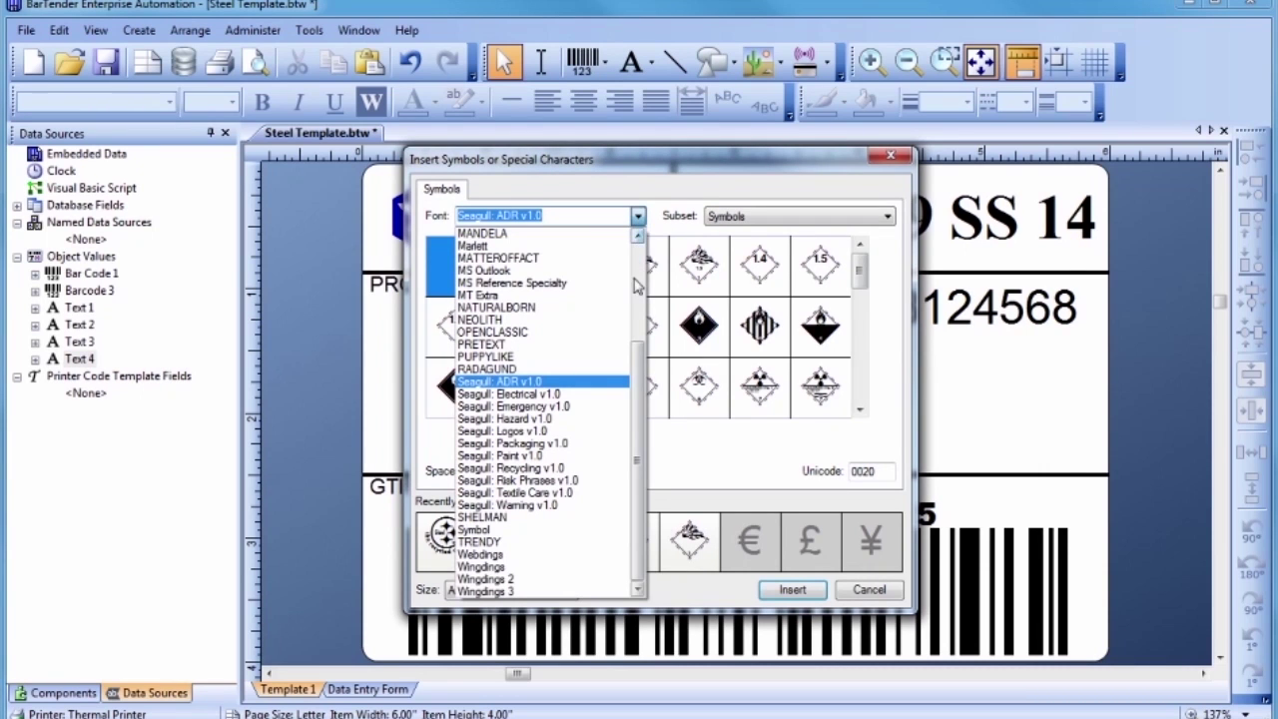
{"action": "left_click", "coordinate": [618, 468]}
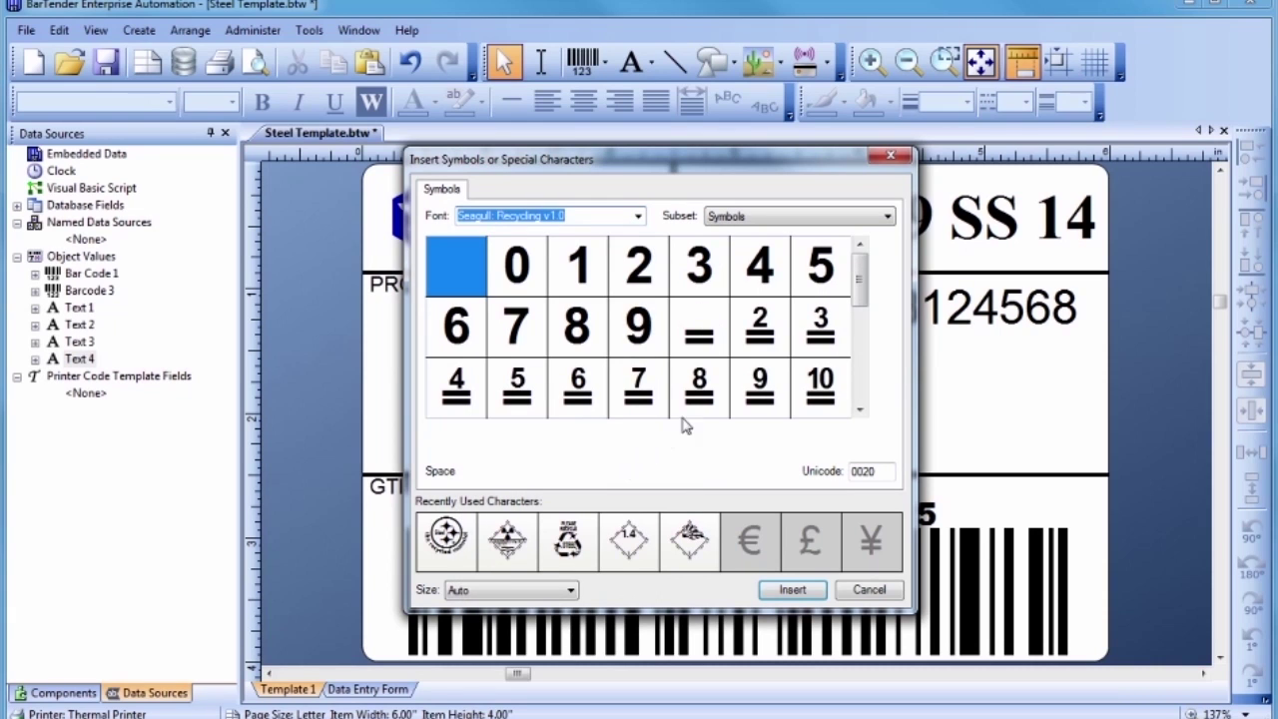
{"action": "left_click_drag", "start_coordinate": [858, 295], "coordinate": [863, 347]}
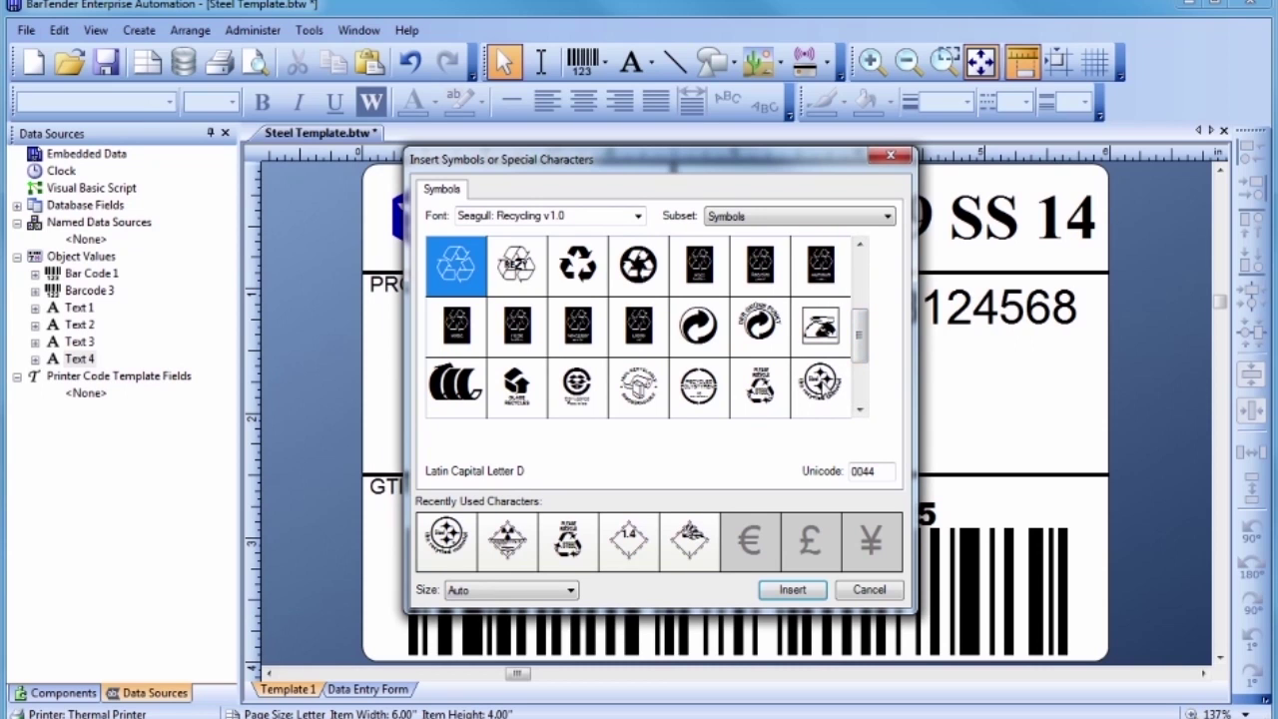
{"action": "double_click", "coordinate": [819, 385]}
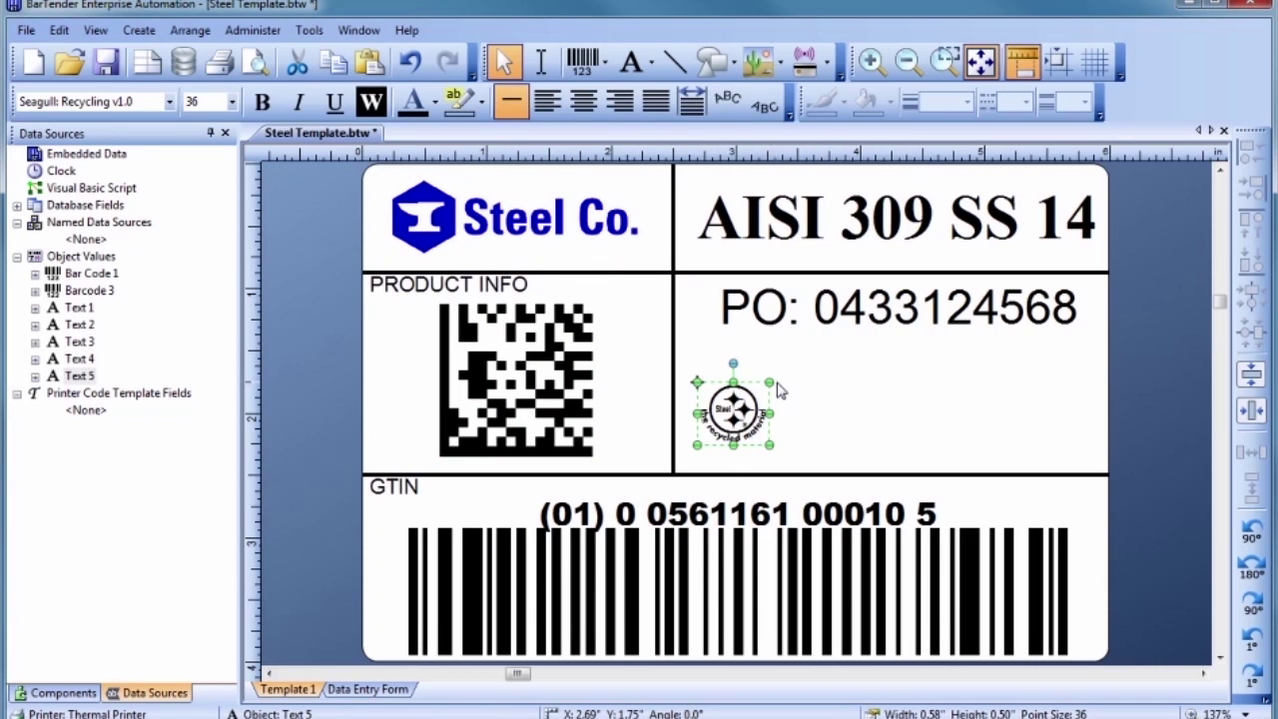
{"action": "left_click_drag", "start_coordinate": [769, 382], "coordinate": [824, 310]}
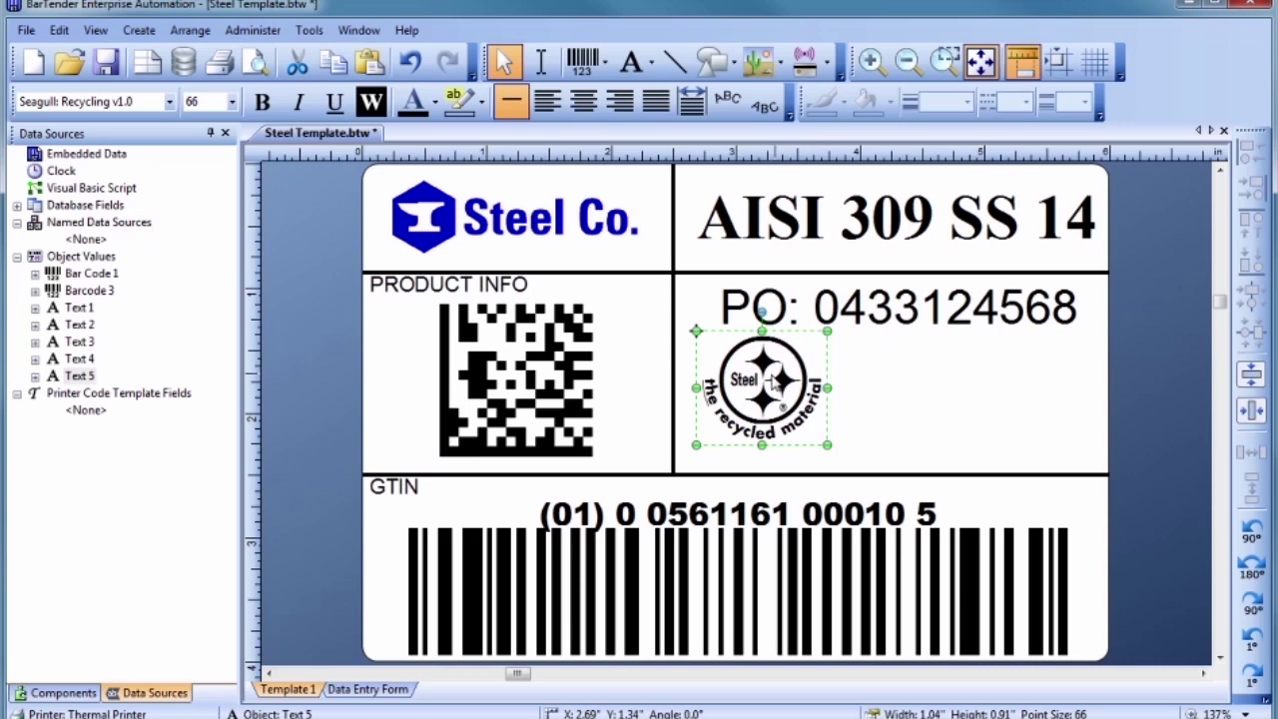
{"action": "left_click_drag", "start_coordinate": [769, 381], "coordinate": [761, 393]}
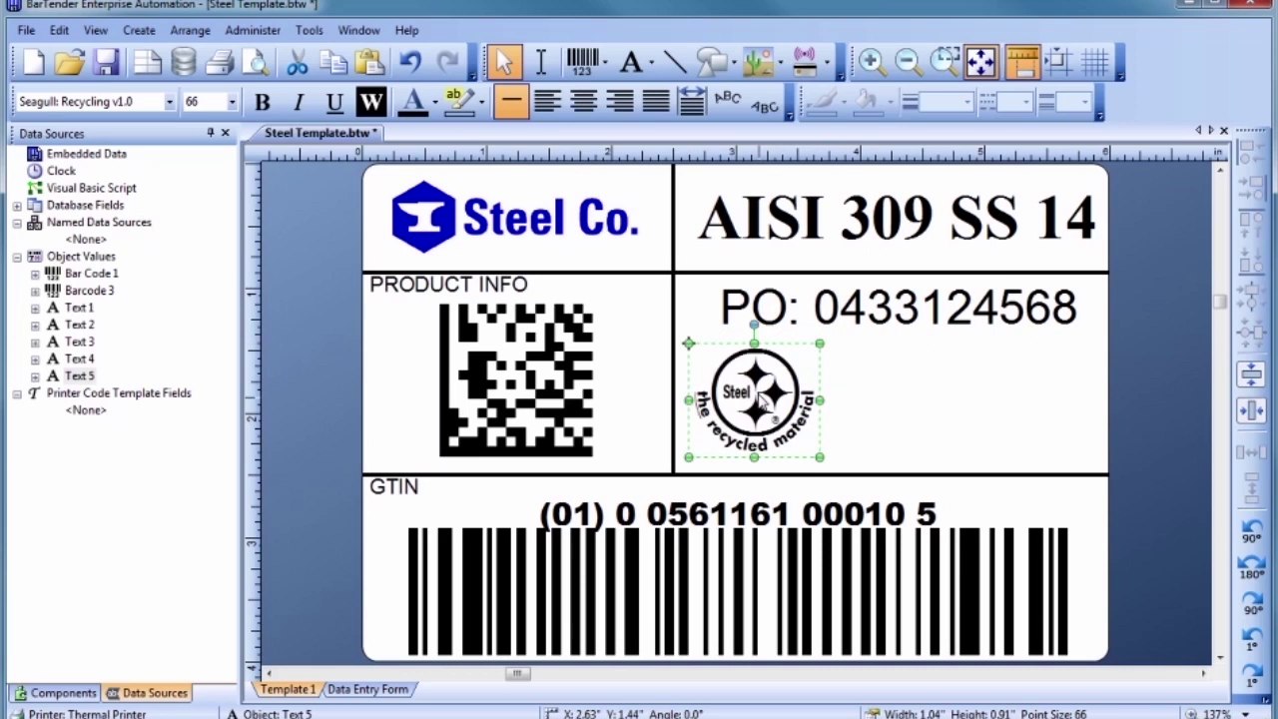
{"action": "left_click", "coordinate": [841, 391]}
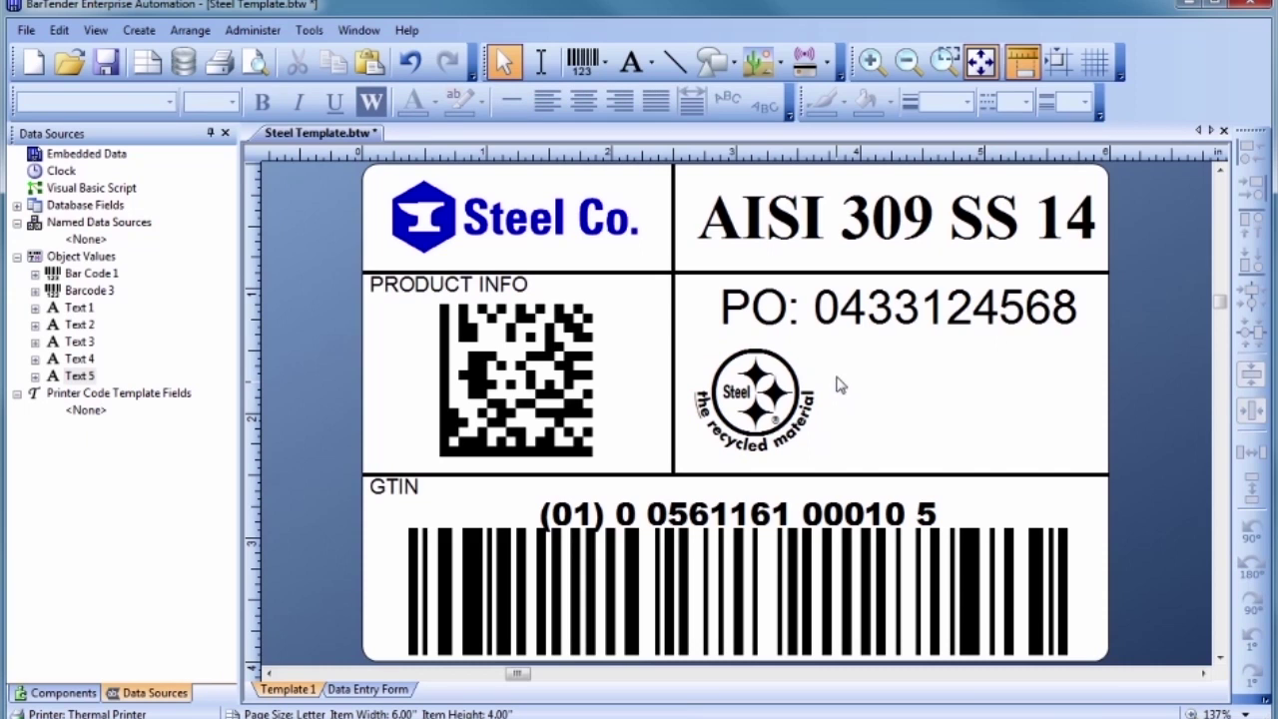
Search the clip art collection for 'Screwdriver' and insert the first result
{"action": "left_click", "coordinate": [765, 64]}
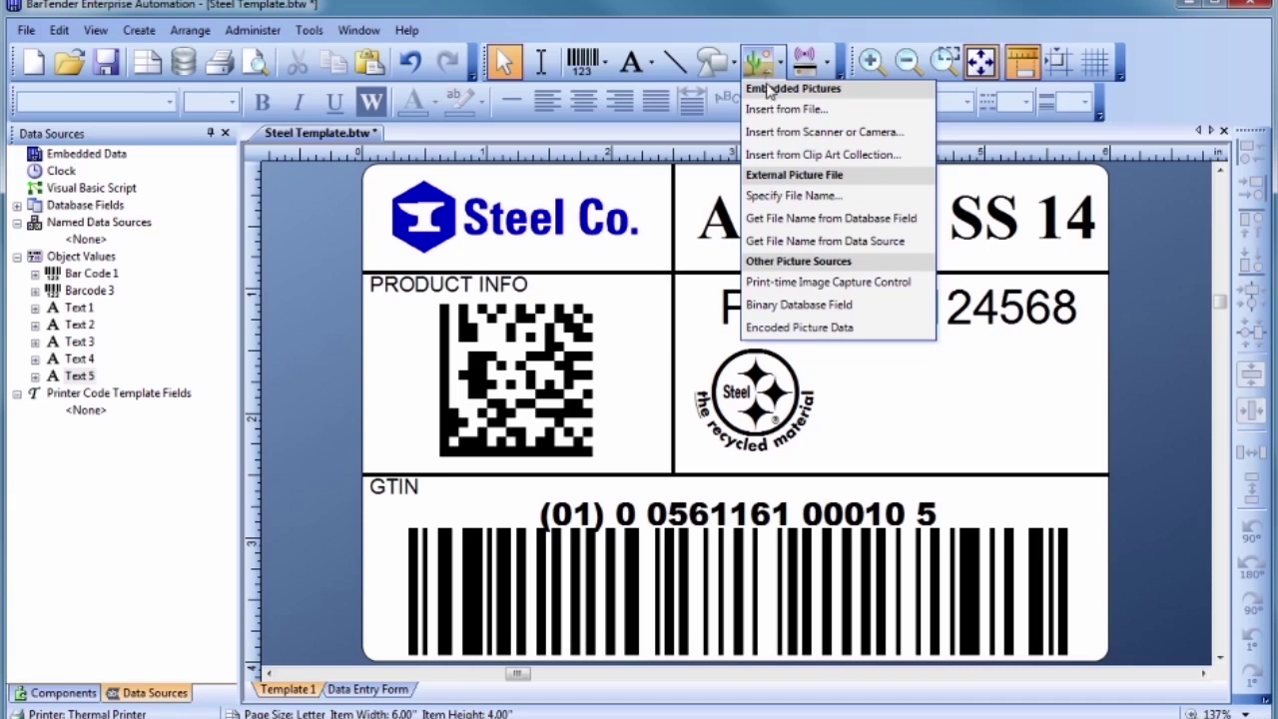
{"action": "left_click", "coordinate": [776, 157]}
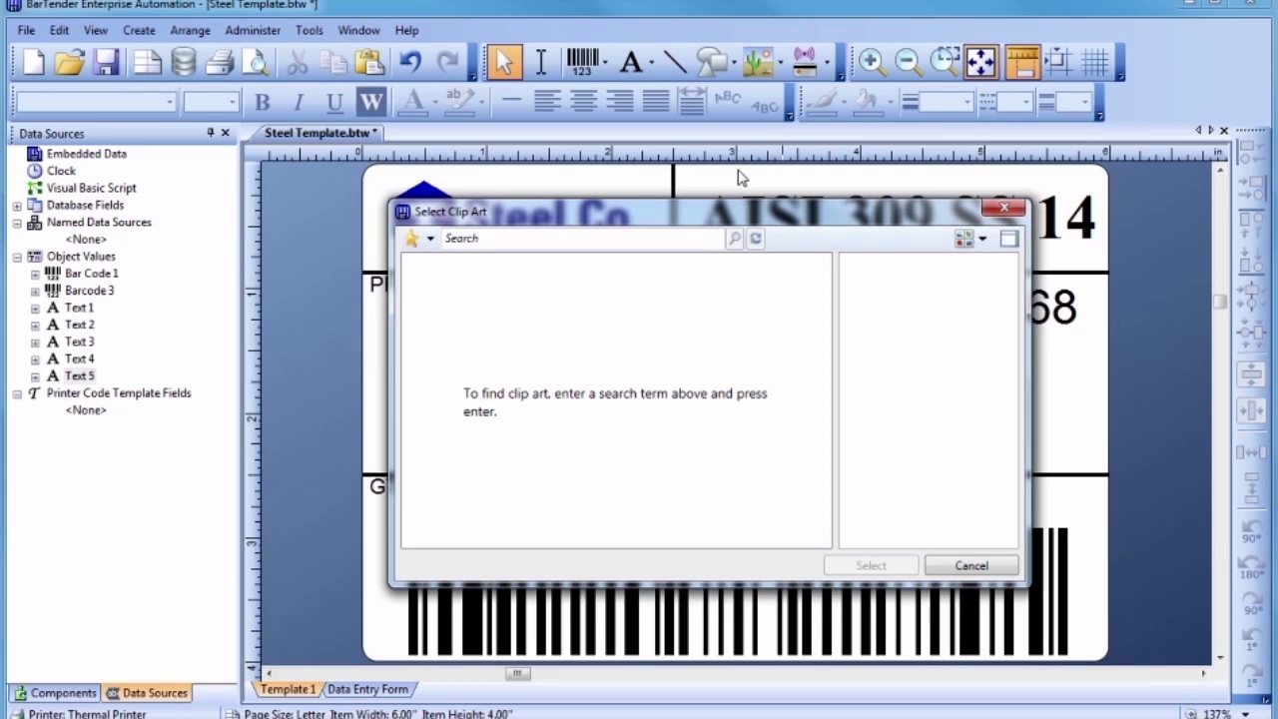
{"action": "left_click", "coordinate": [620, 236]}
{"action": "type", "text": "S"}
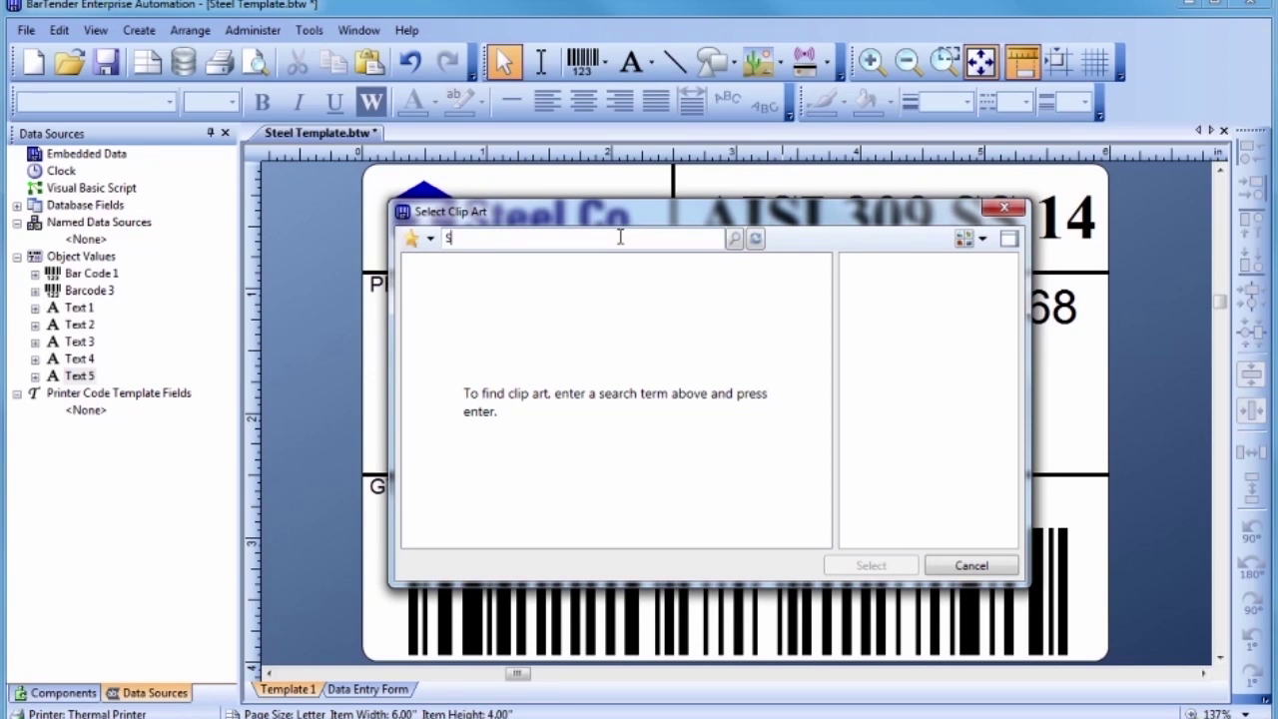
{"action": "type", "text": "crewdriver"}
{"action": "key", "text": "Return"}
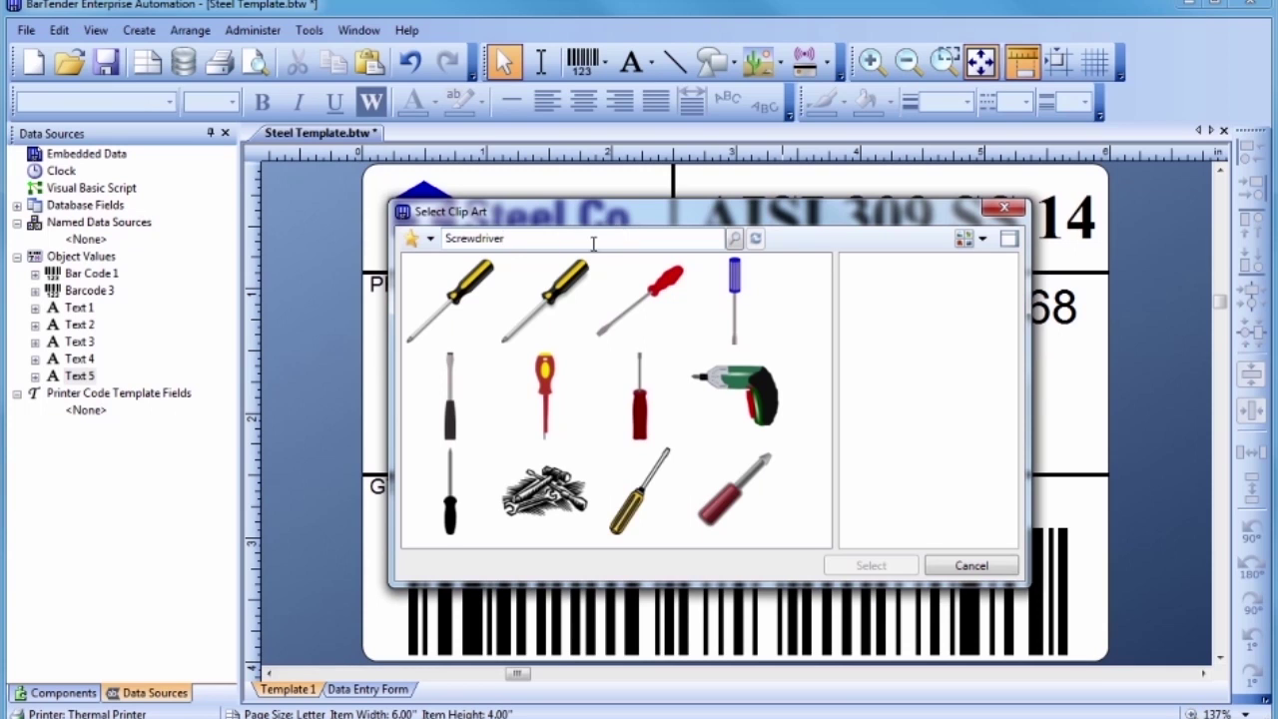
{"action": "double_click", "coordinate": [455, 290]}
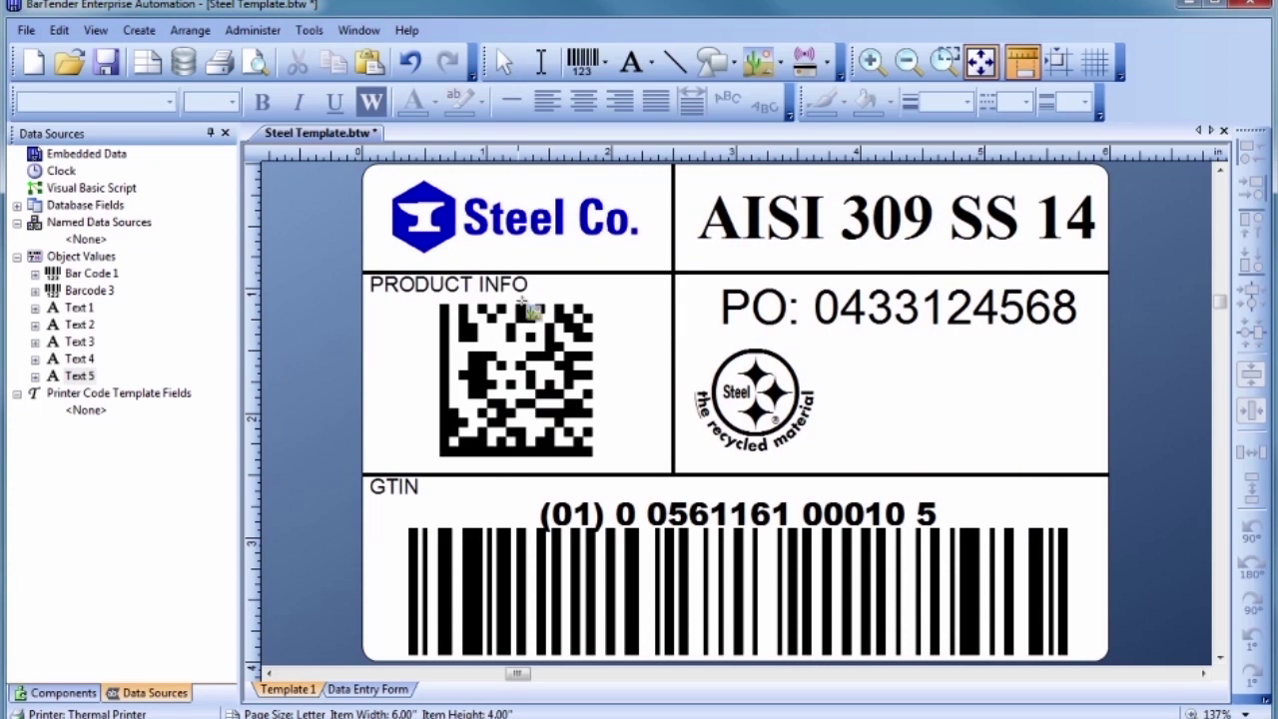
Place the screwdriver right of the recycling symbol, shrinking it slightly and nudging it up-left
{"action": "left_click", "coordinate": [891, 400]}
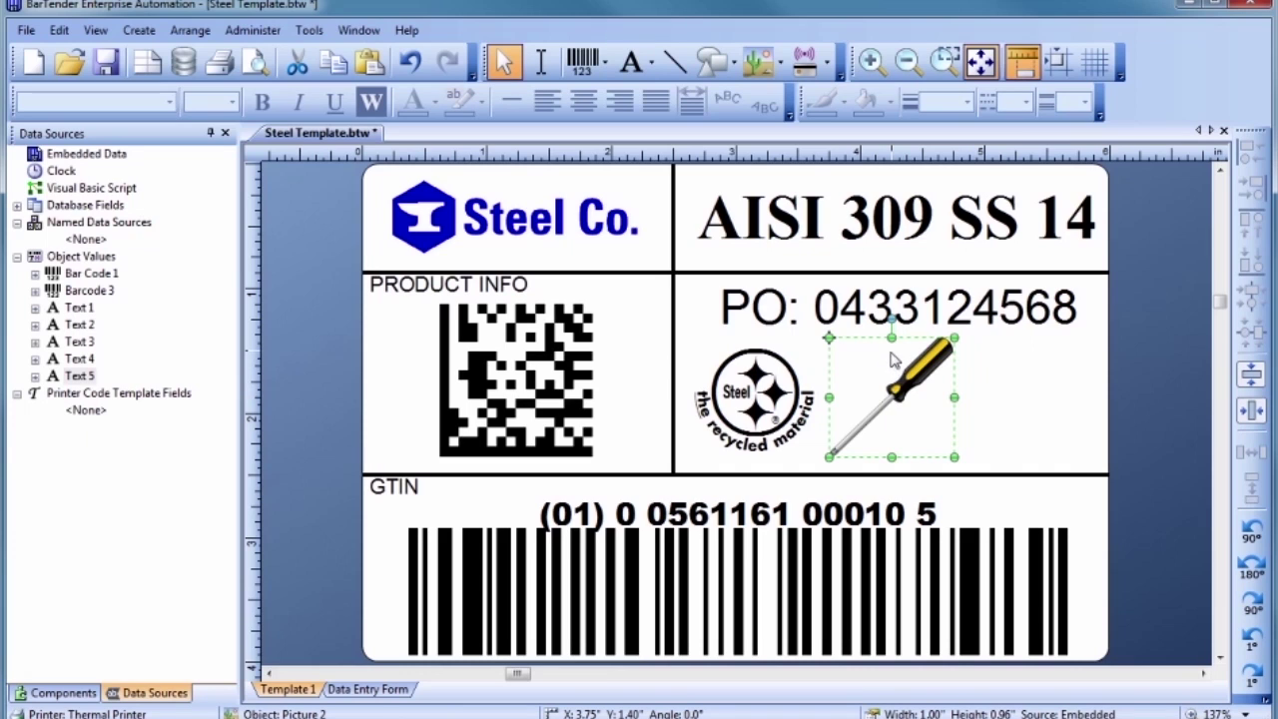
{"action": "left_click_drag", "start_coordinate": [892, 337], "coordinate": [893, 361]}
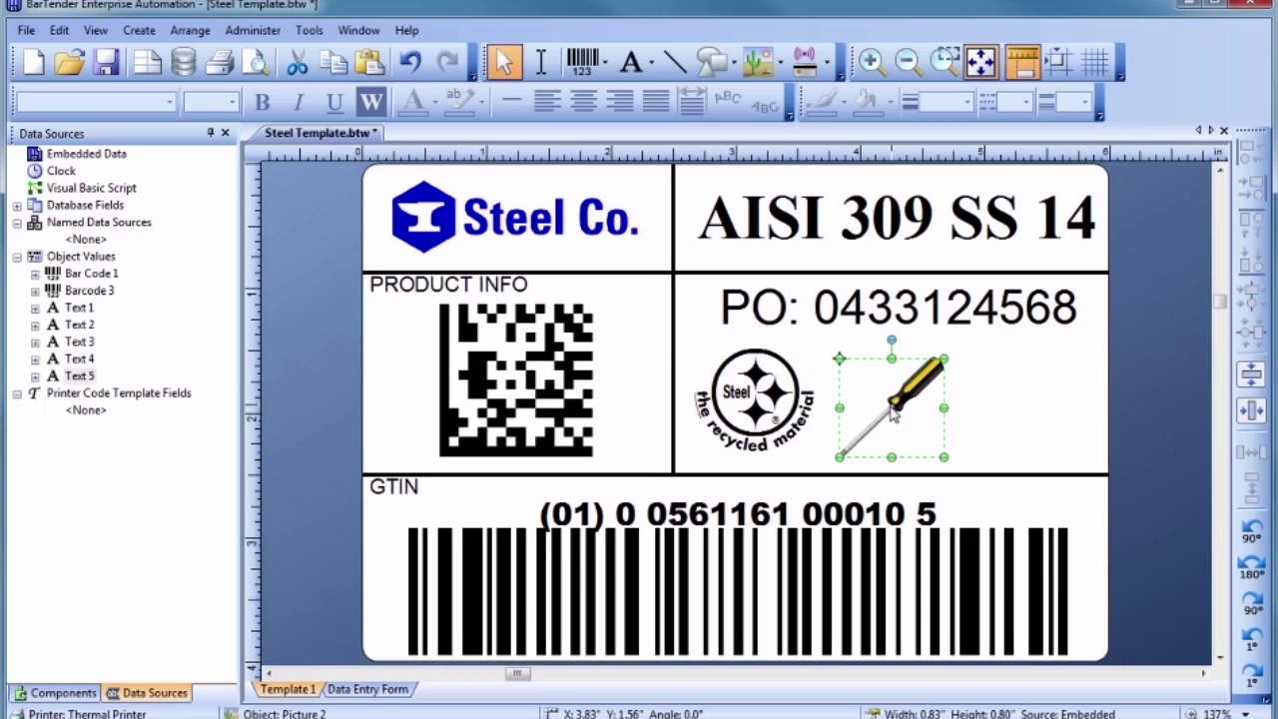
{"action": "left_click_drag", "start_coordinate": [888, 407], "coordinate": [886, 400]}
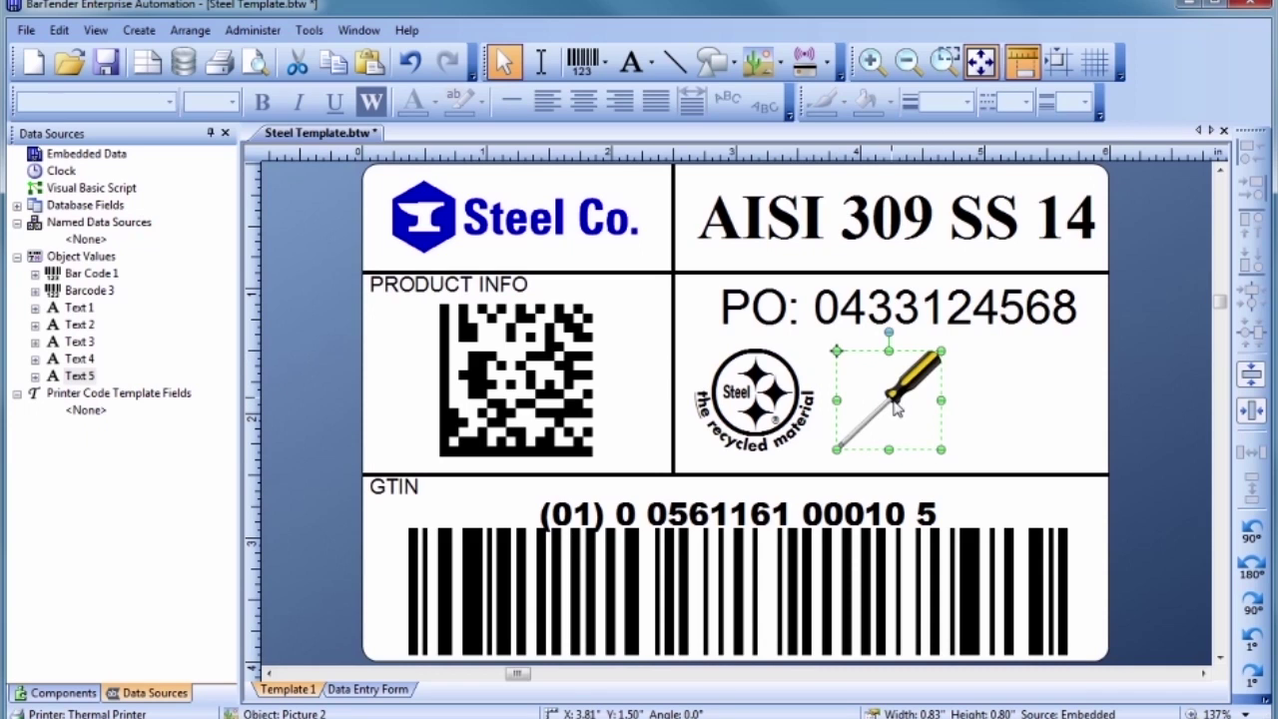
{"action": "left_click", "coordinate": [961, 410]}
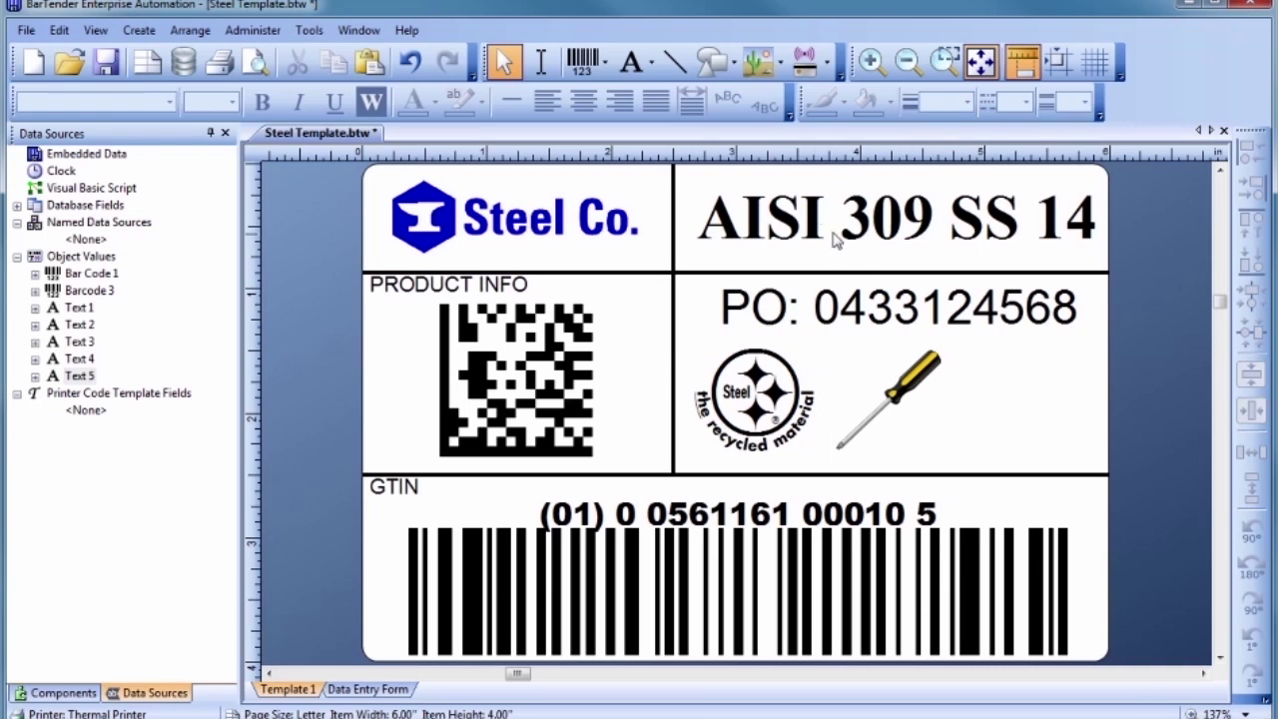
Place an upward block arrow shape to the right of the screwdriver
{"action": "left_click", "coordinate": [708, 64]}
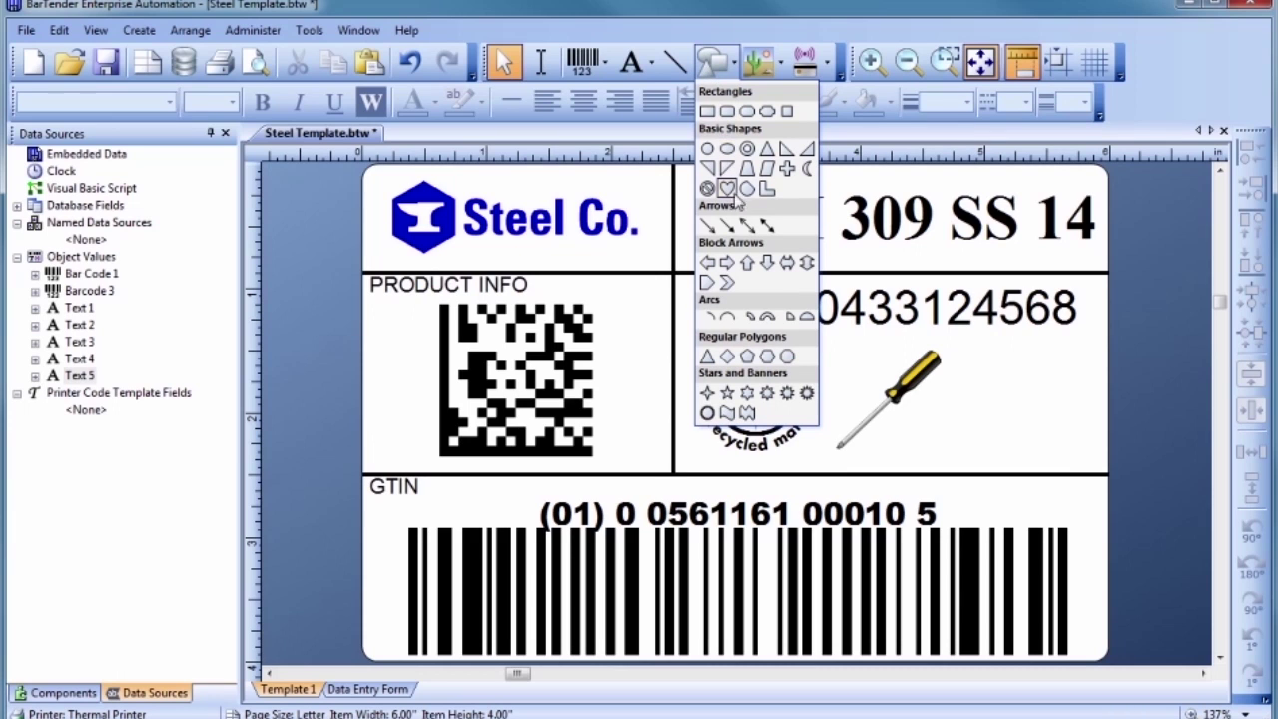
{"action": "left_click", "coordinate": [747, 262]}
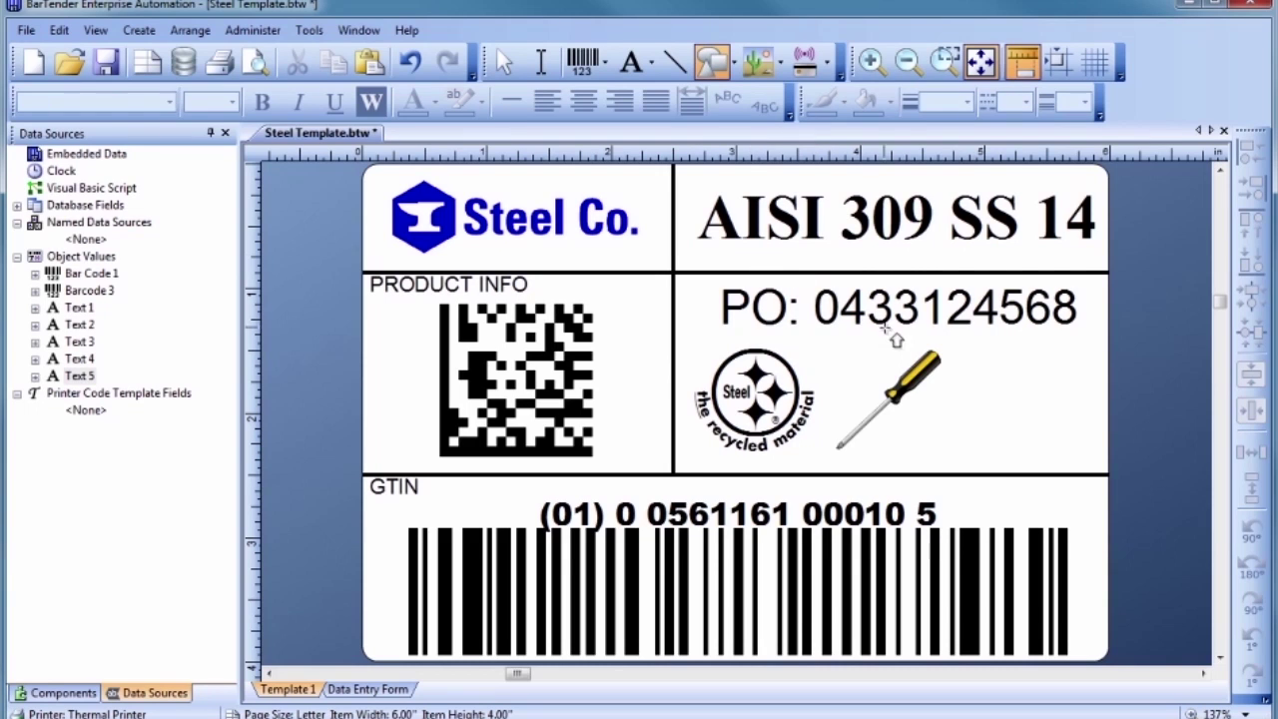
{"action": "left_click", "coordinate": [1021, 402]}
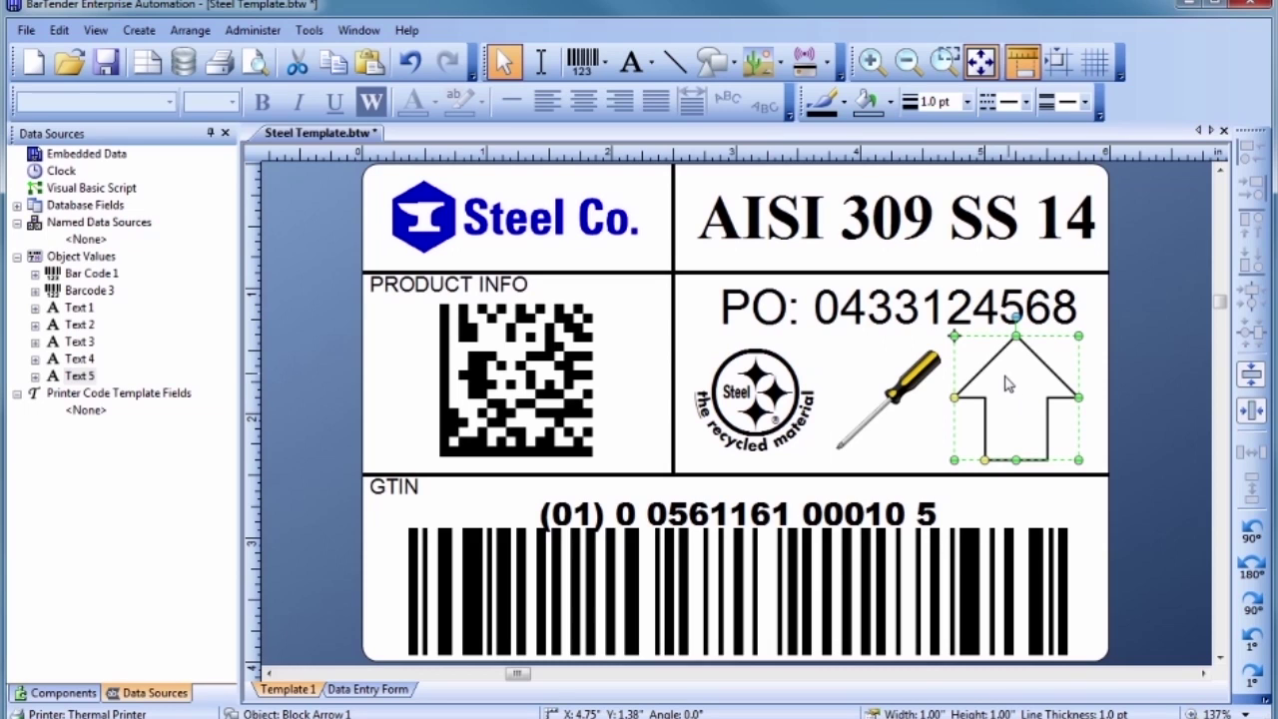
Fill the block arrow with the yellow-to-red preset gradient through More Fill Options
{"action": "double_click", "coordinate": [993, 369]}
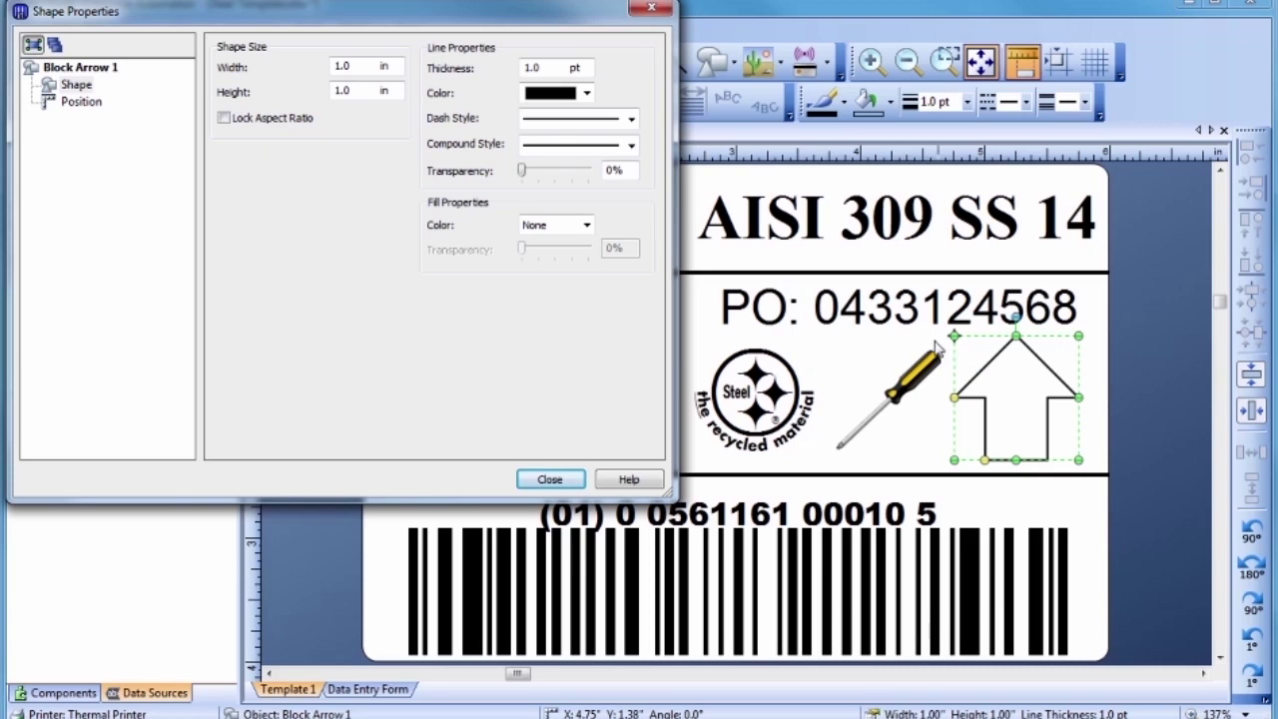
{"action": "left_click", "coordinate": [586, 227]}
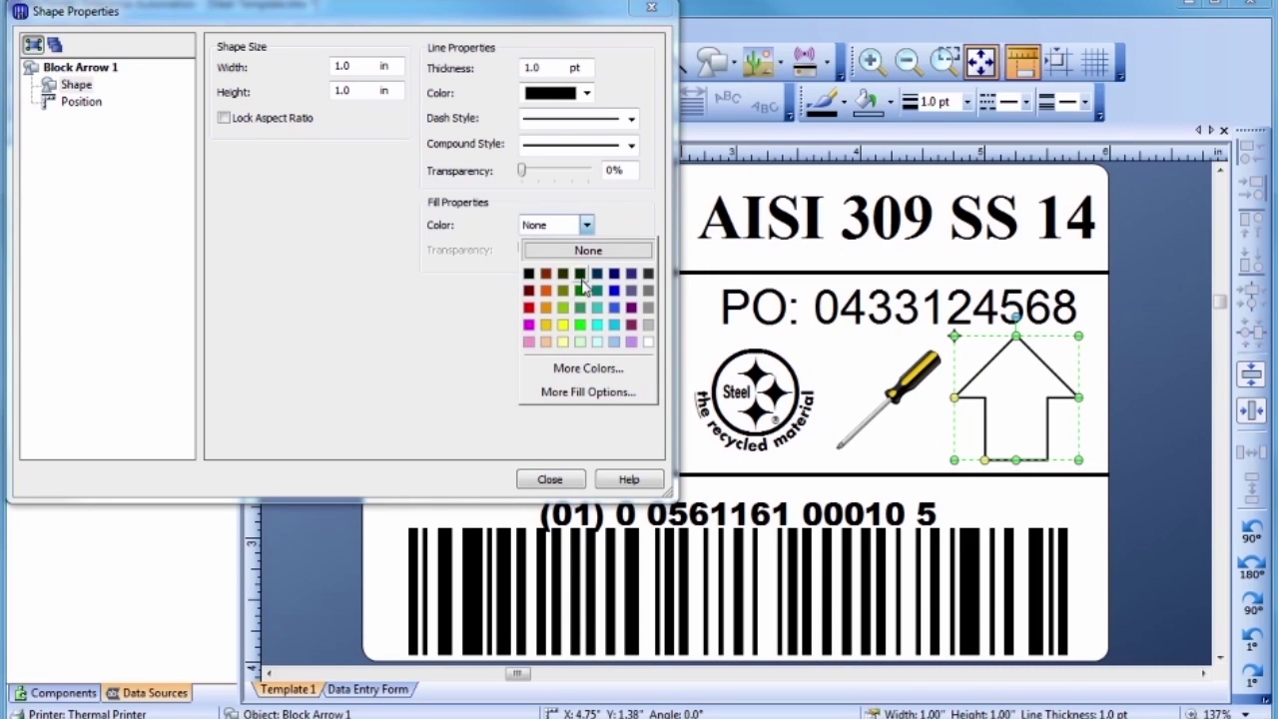
{"action": "left_click", "coordinate": [582, 390]}
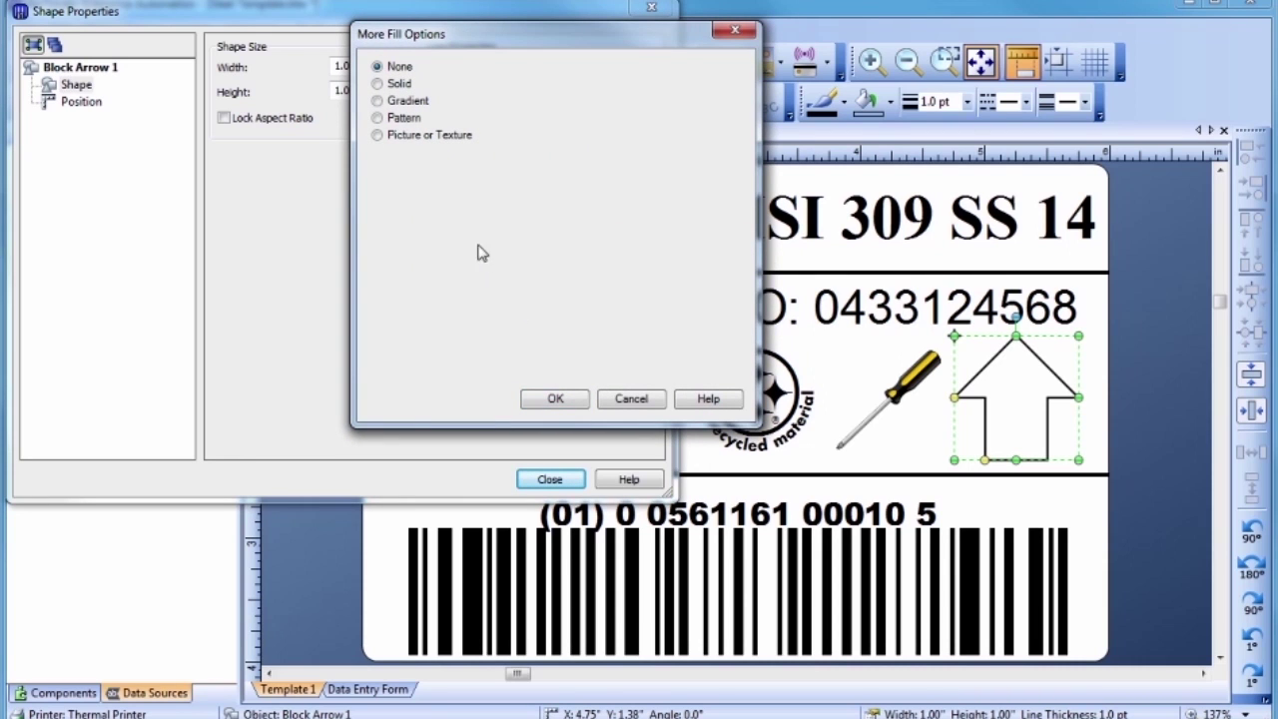
{"action": "left_click", "coordinate": [377, 100]}
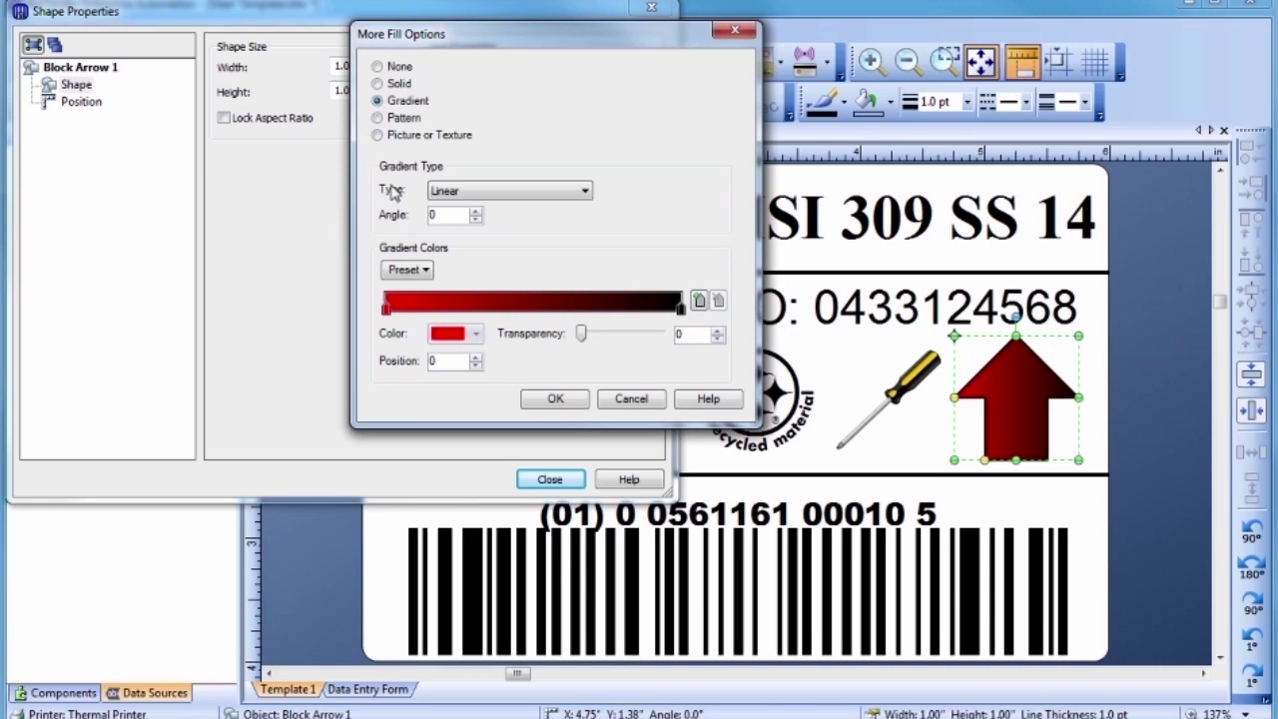
{"action": "left_click", "coordinate": [405, 271]}
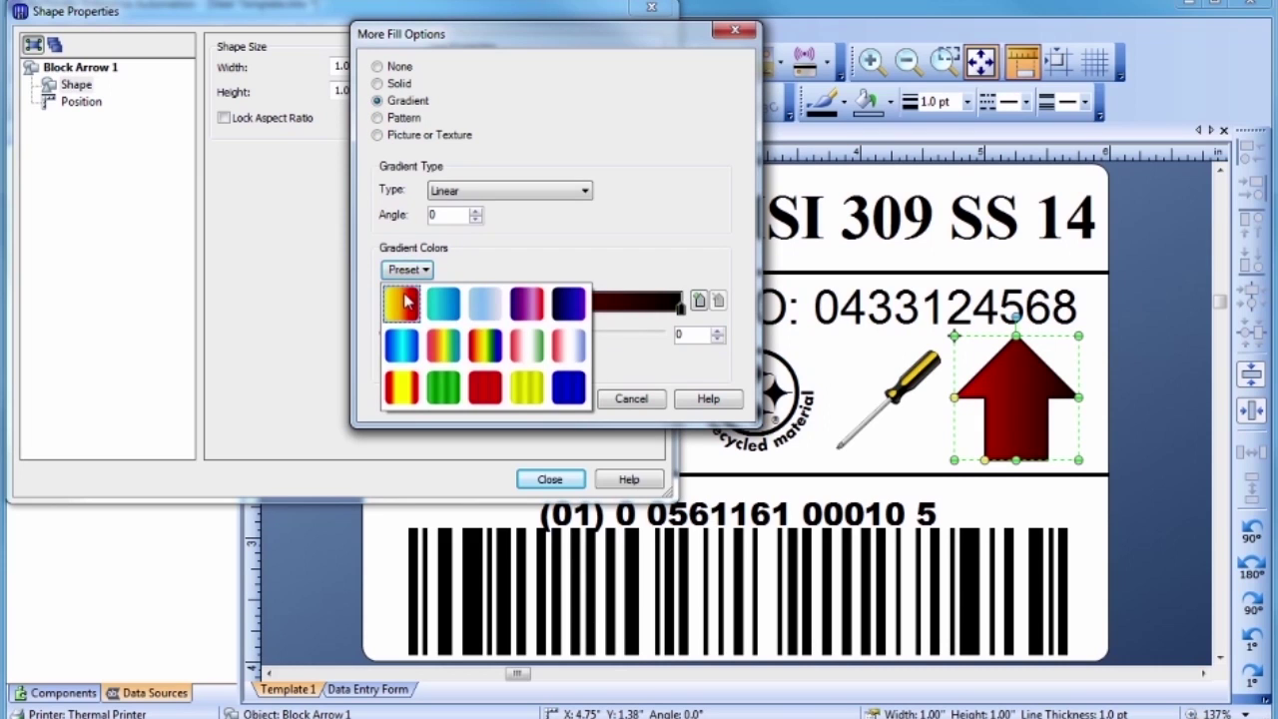
{"action": "left_click", "coordinate": [404, 308]}
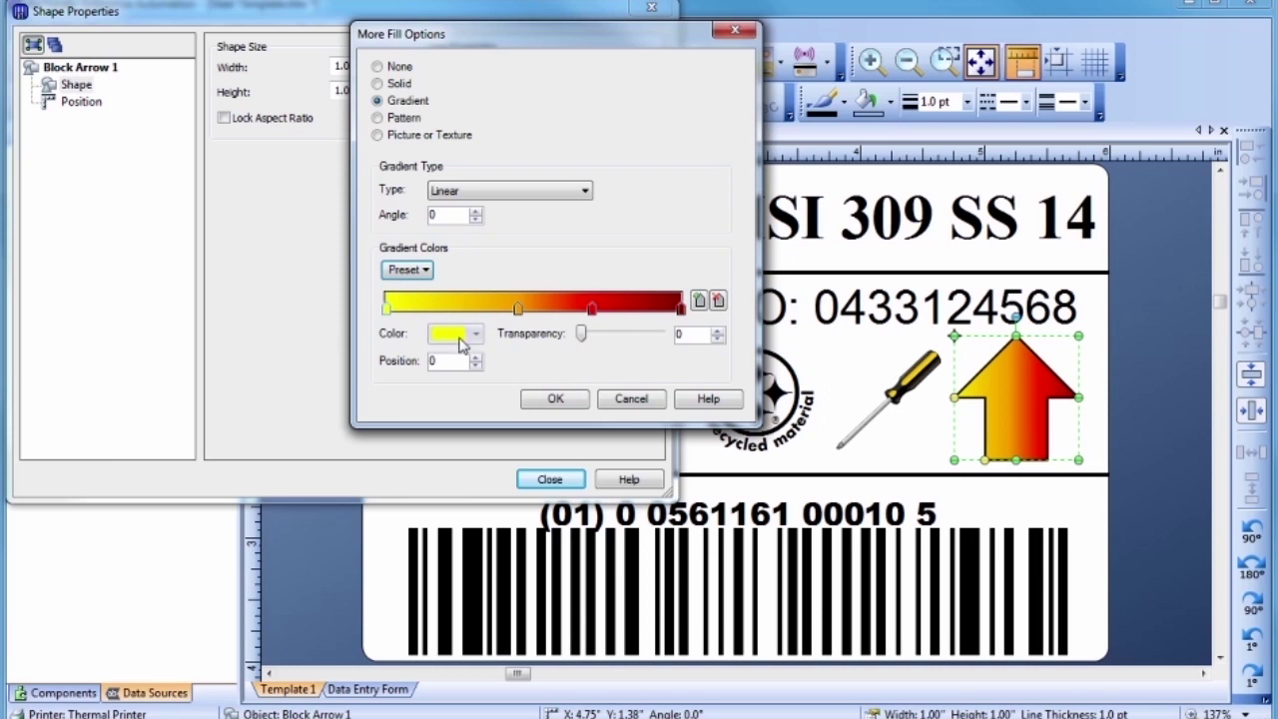
{"action": "left_click", "coordinate": [554, 399]}
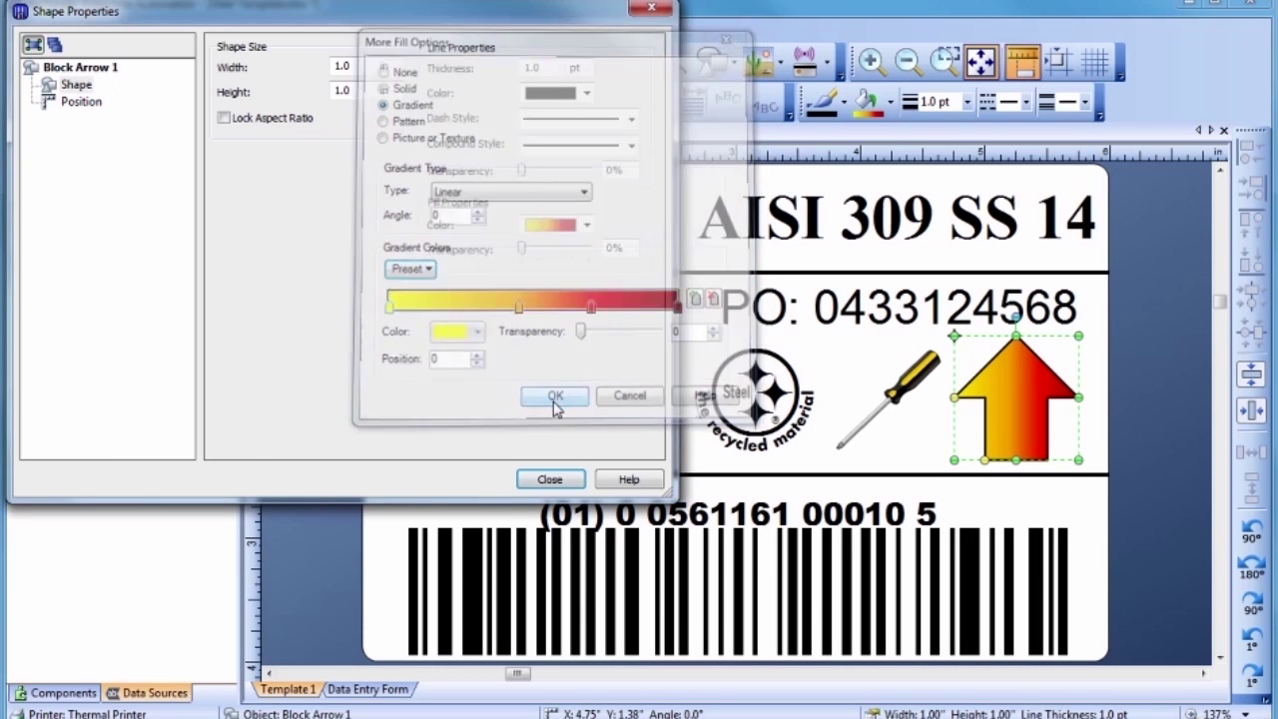
{"action": "left_click", "coordinate": [549, 479]}
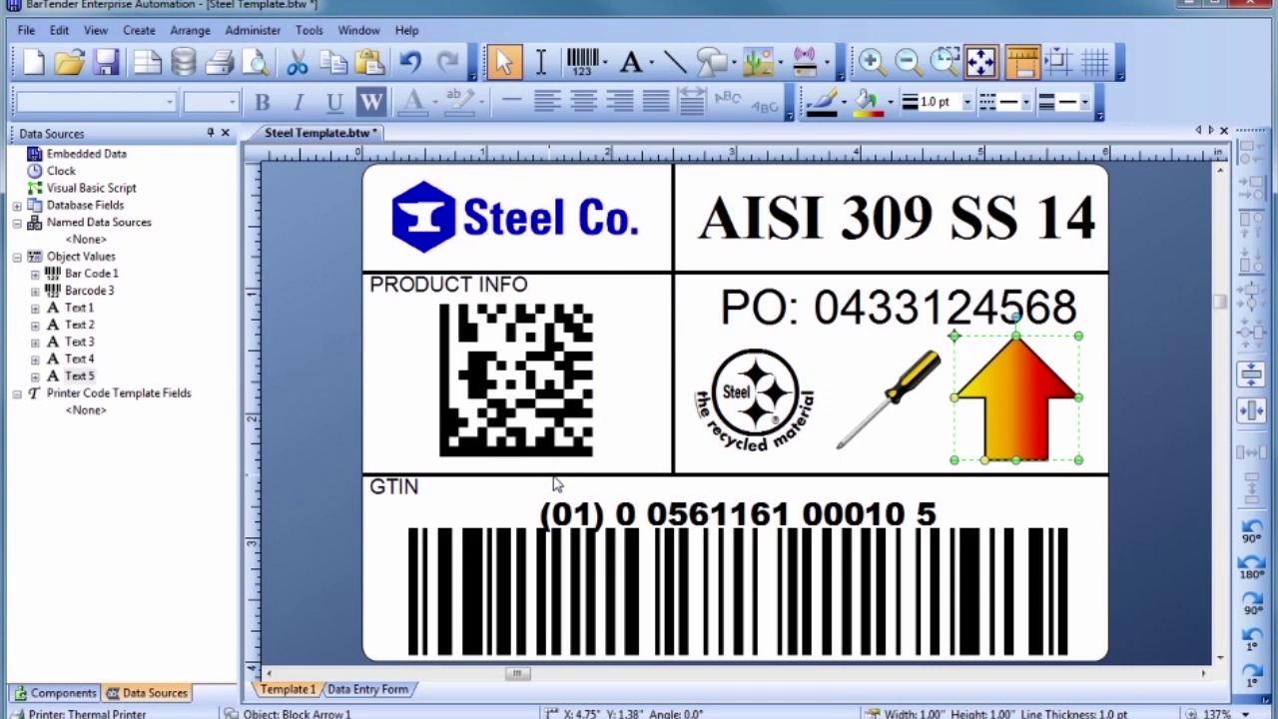
Deselect the finished gradient arrow on the label
{"action": "left_click", "coordinate": [613, 457]}
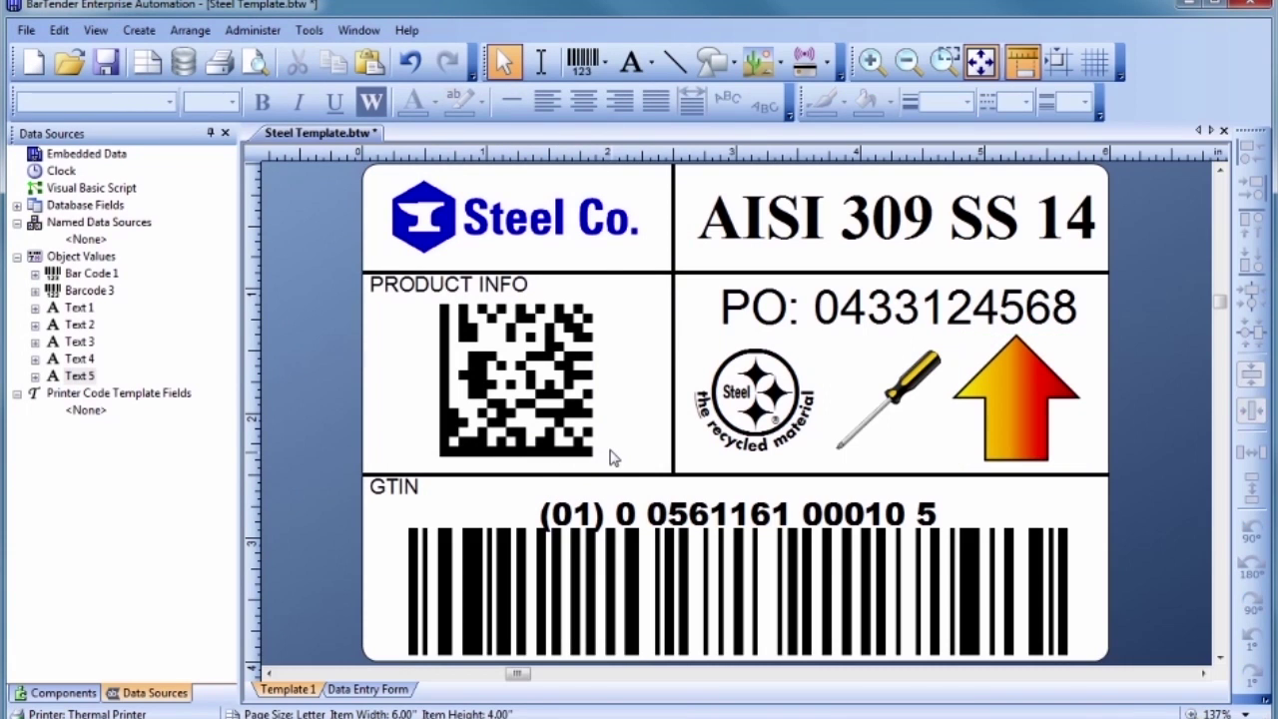